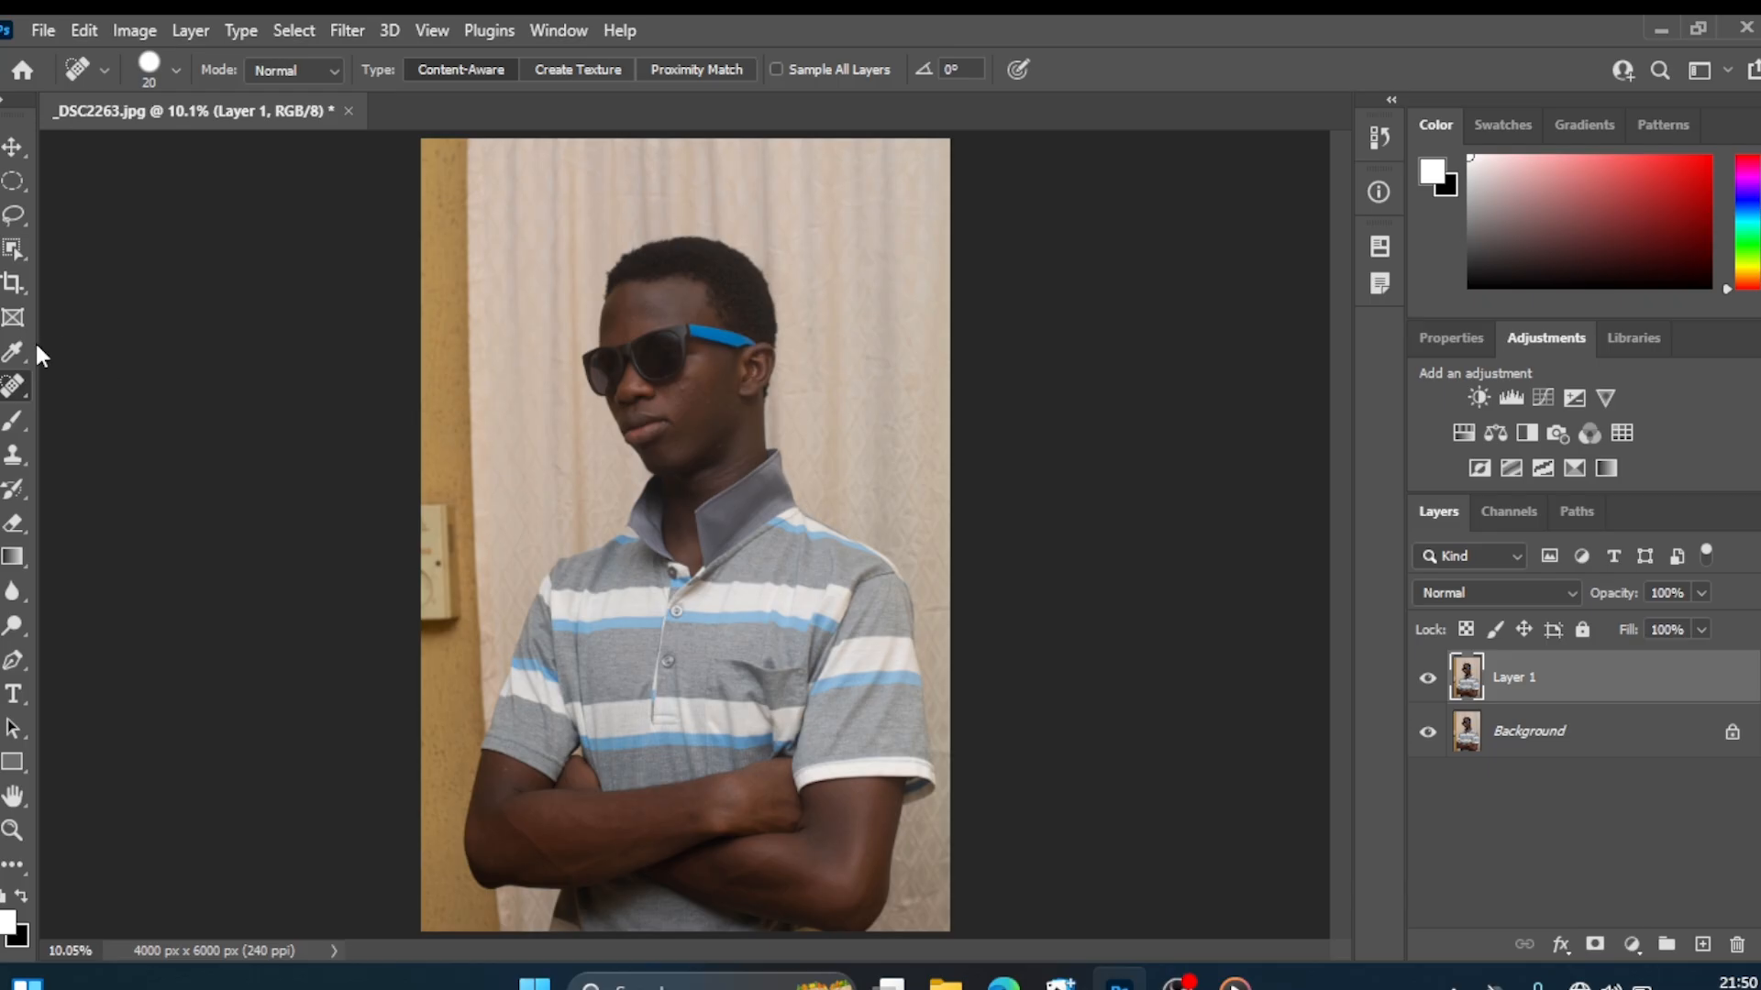
Examine the forehead, cheek, jaw and neck skin up close at 50% zoom for blemishes.
click(27, 392)
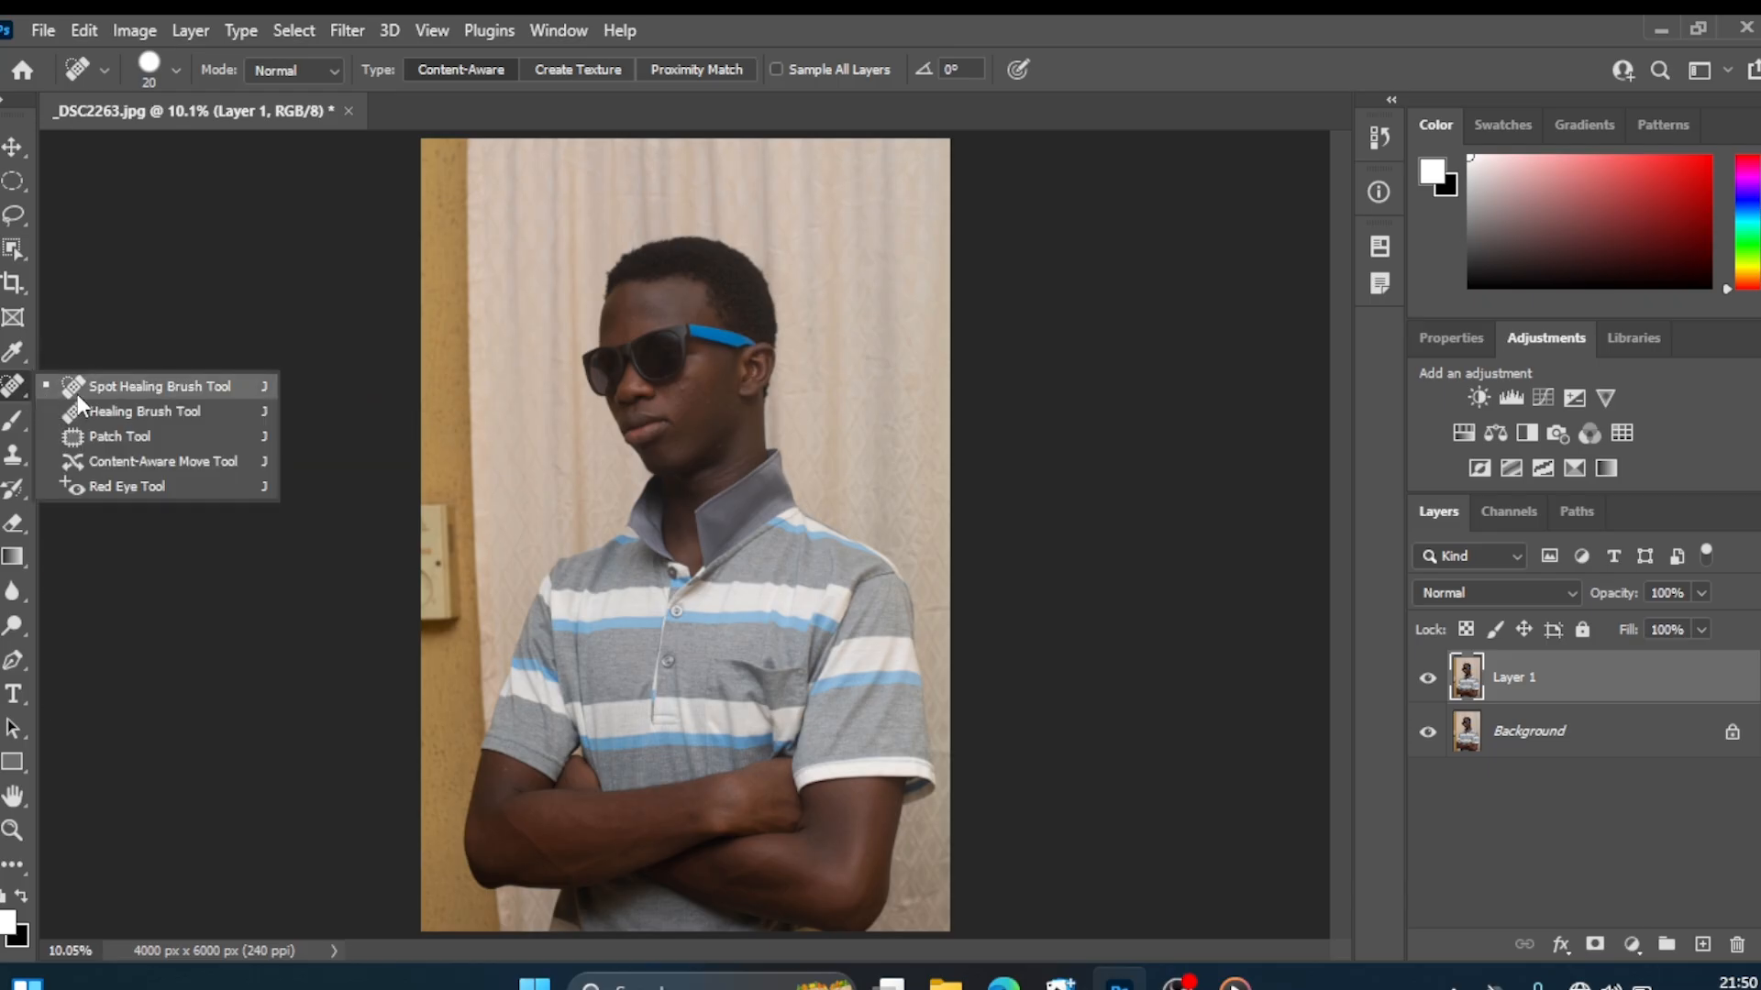
click(157, 387)
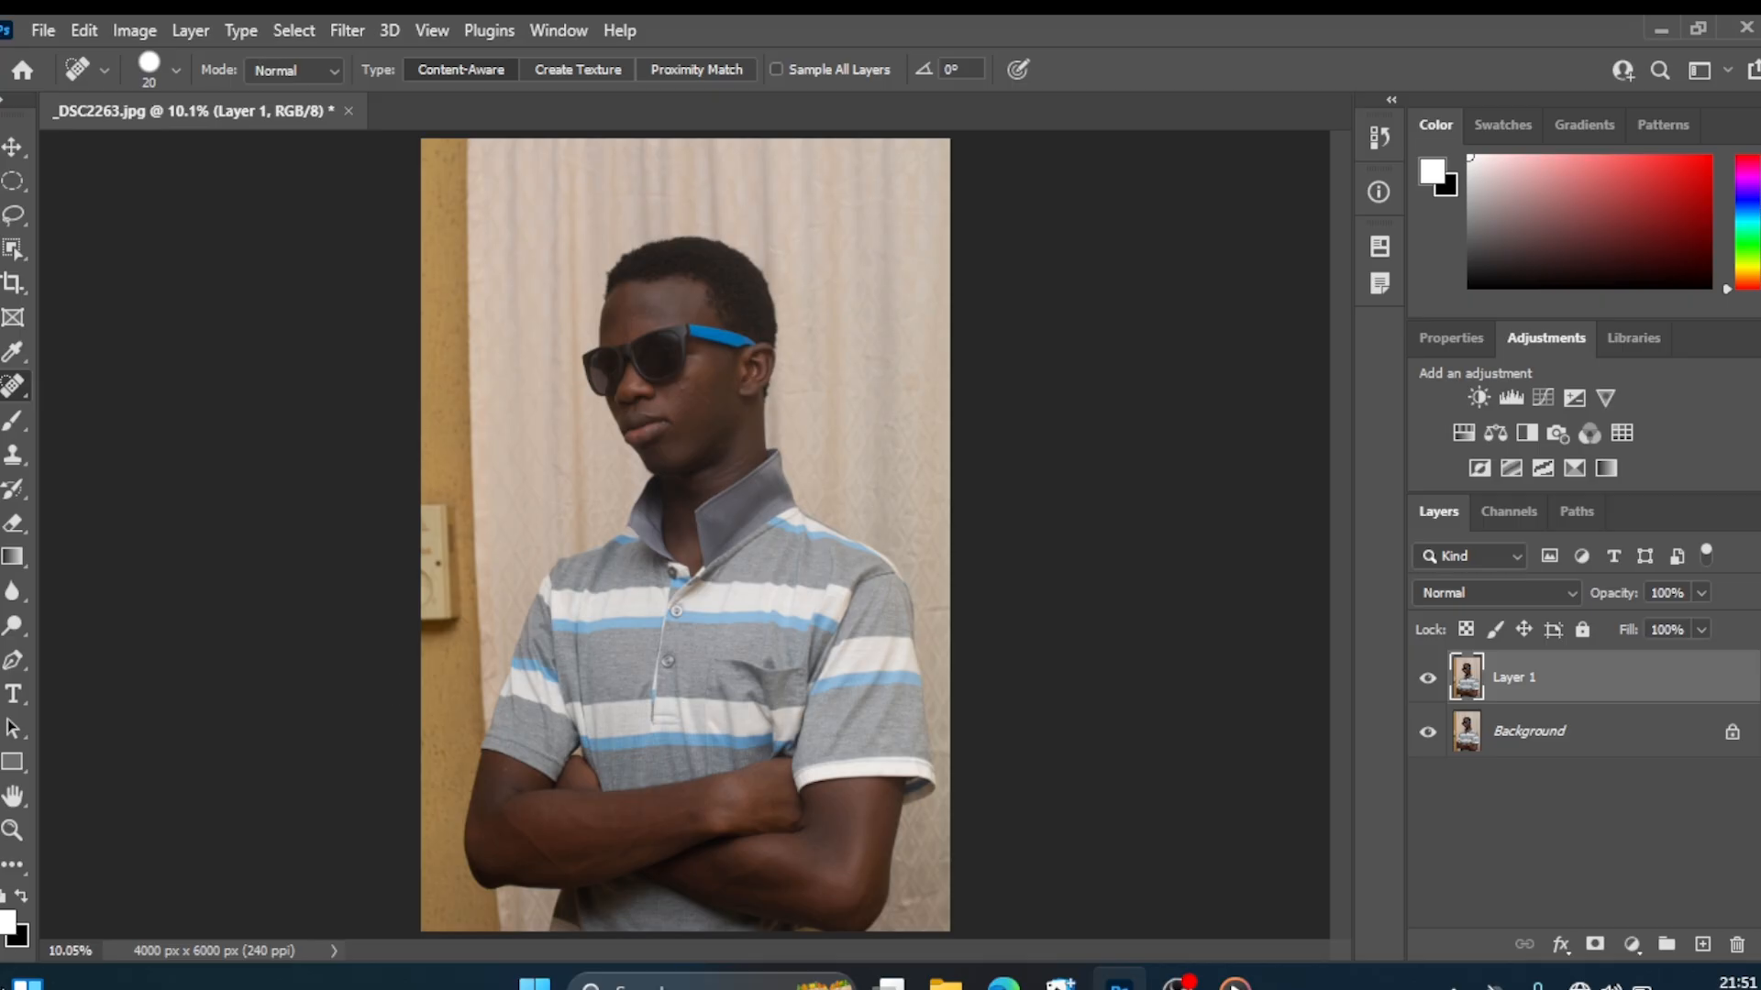
click(13, 830)
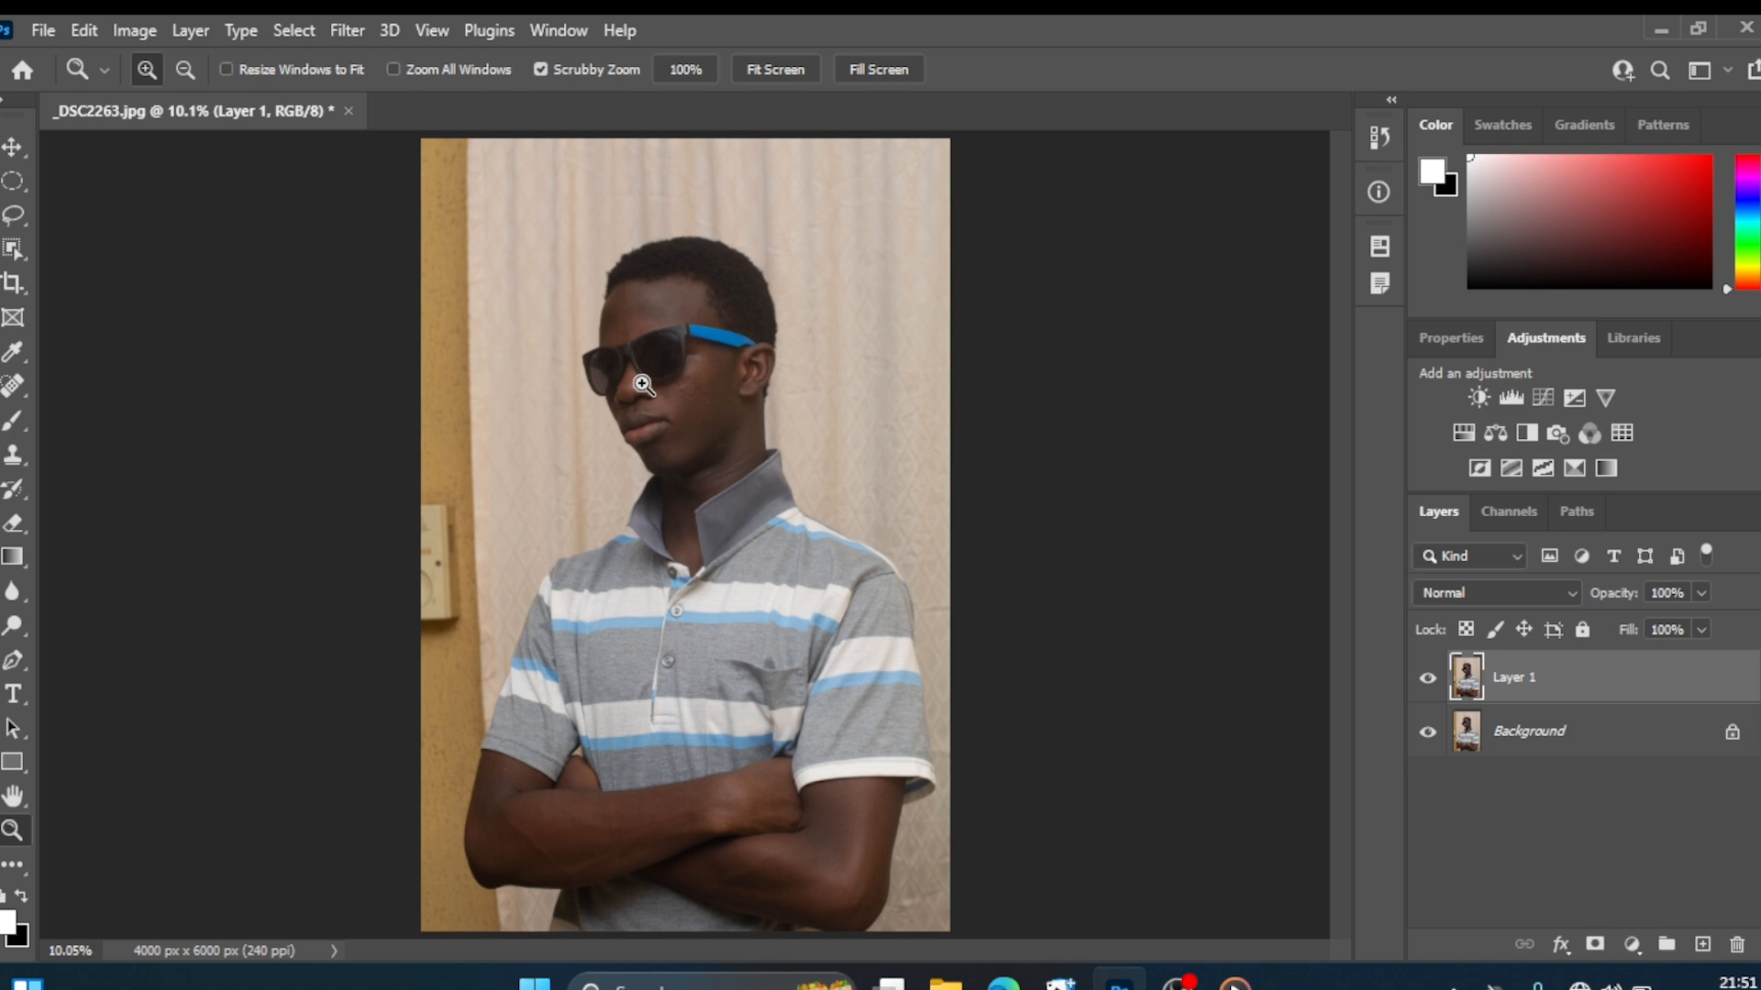
click(683, 346)
click(683, 346)
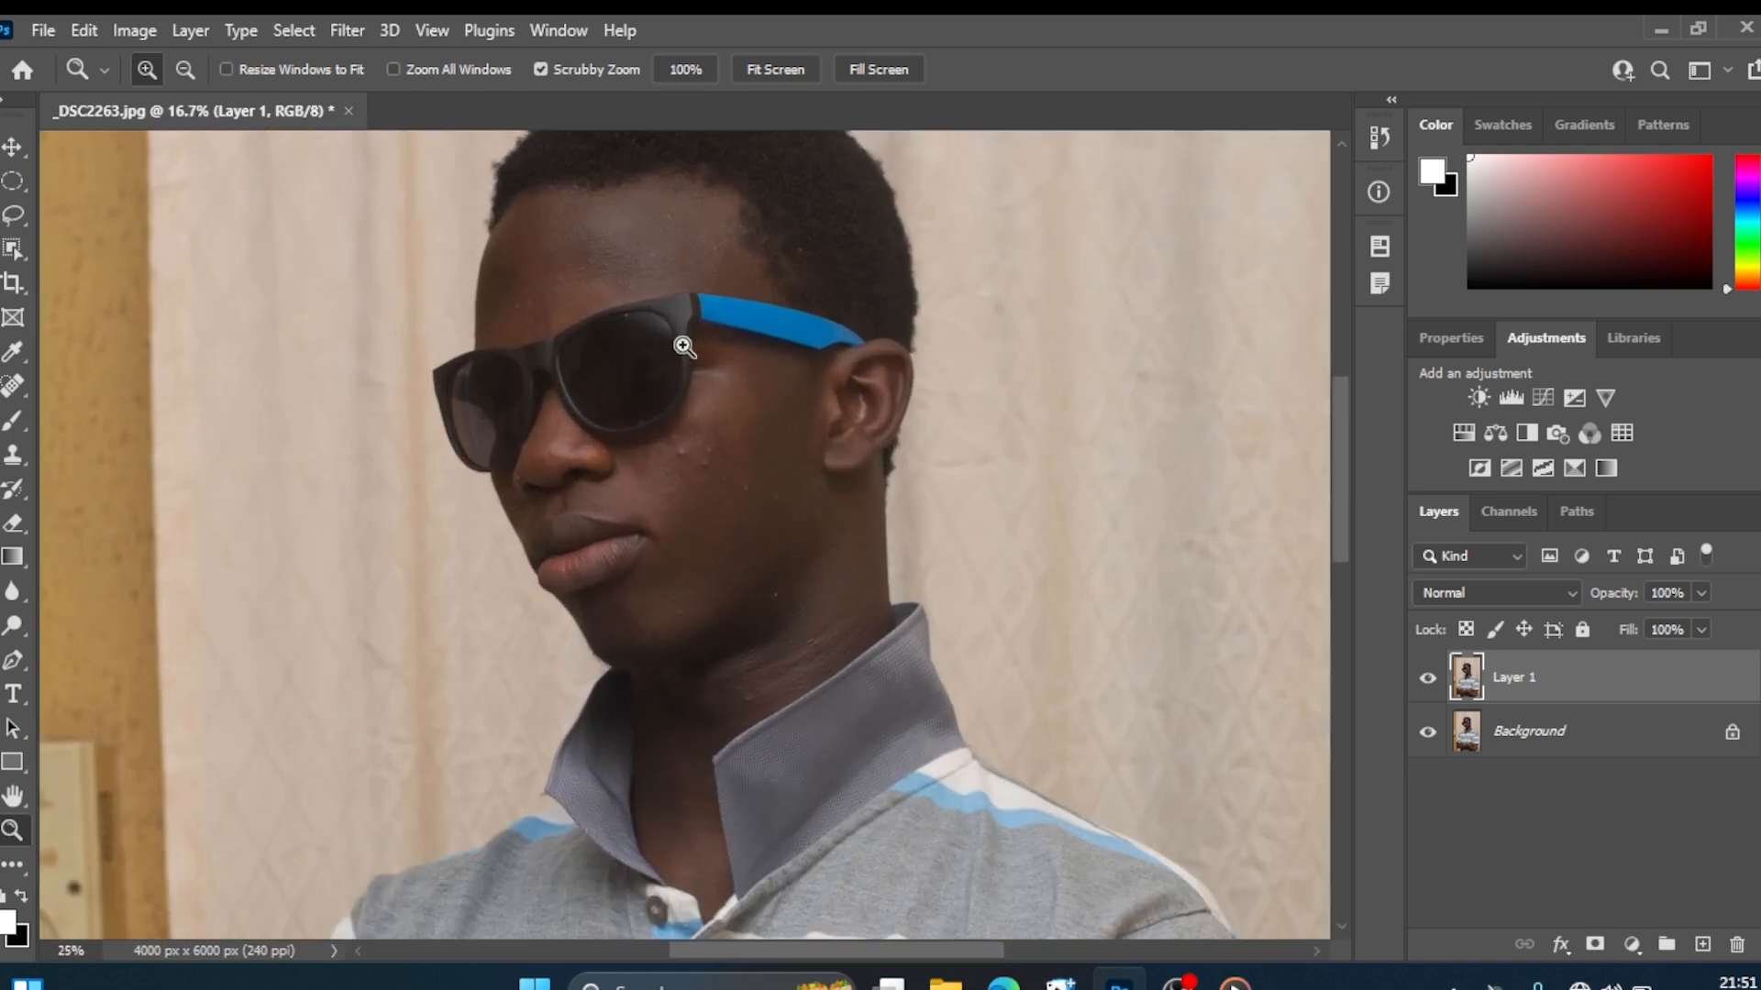
click(684, 346)
click(683, 346)
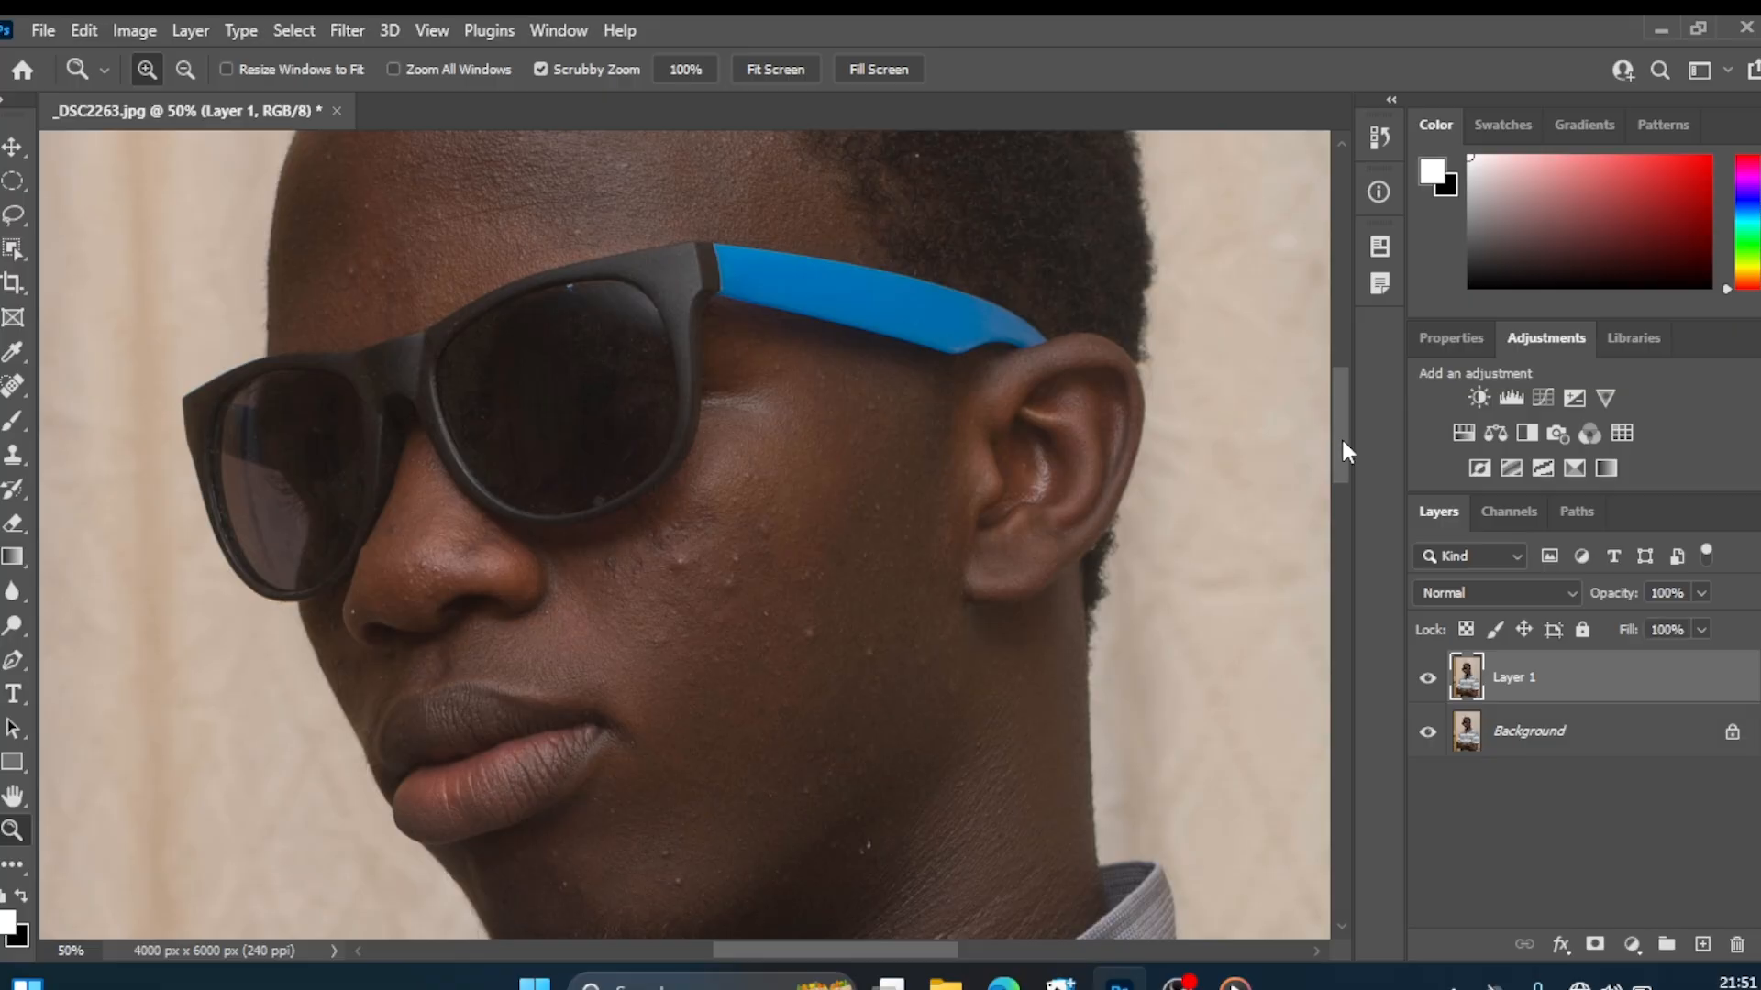
drag(1344, 442, 1345, 398)
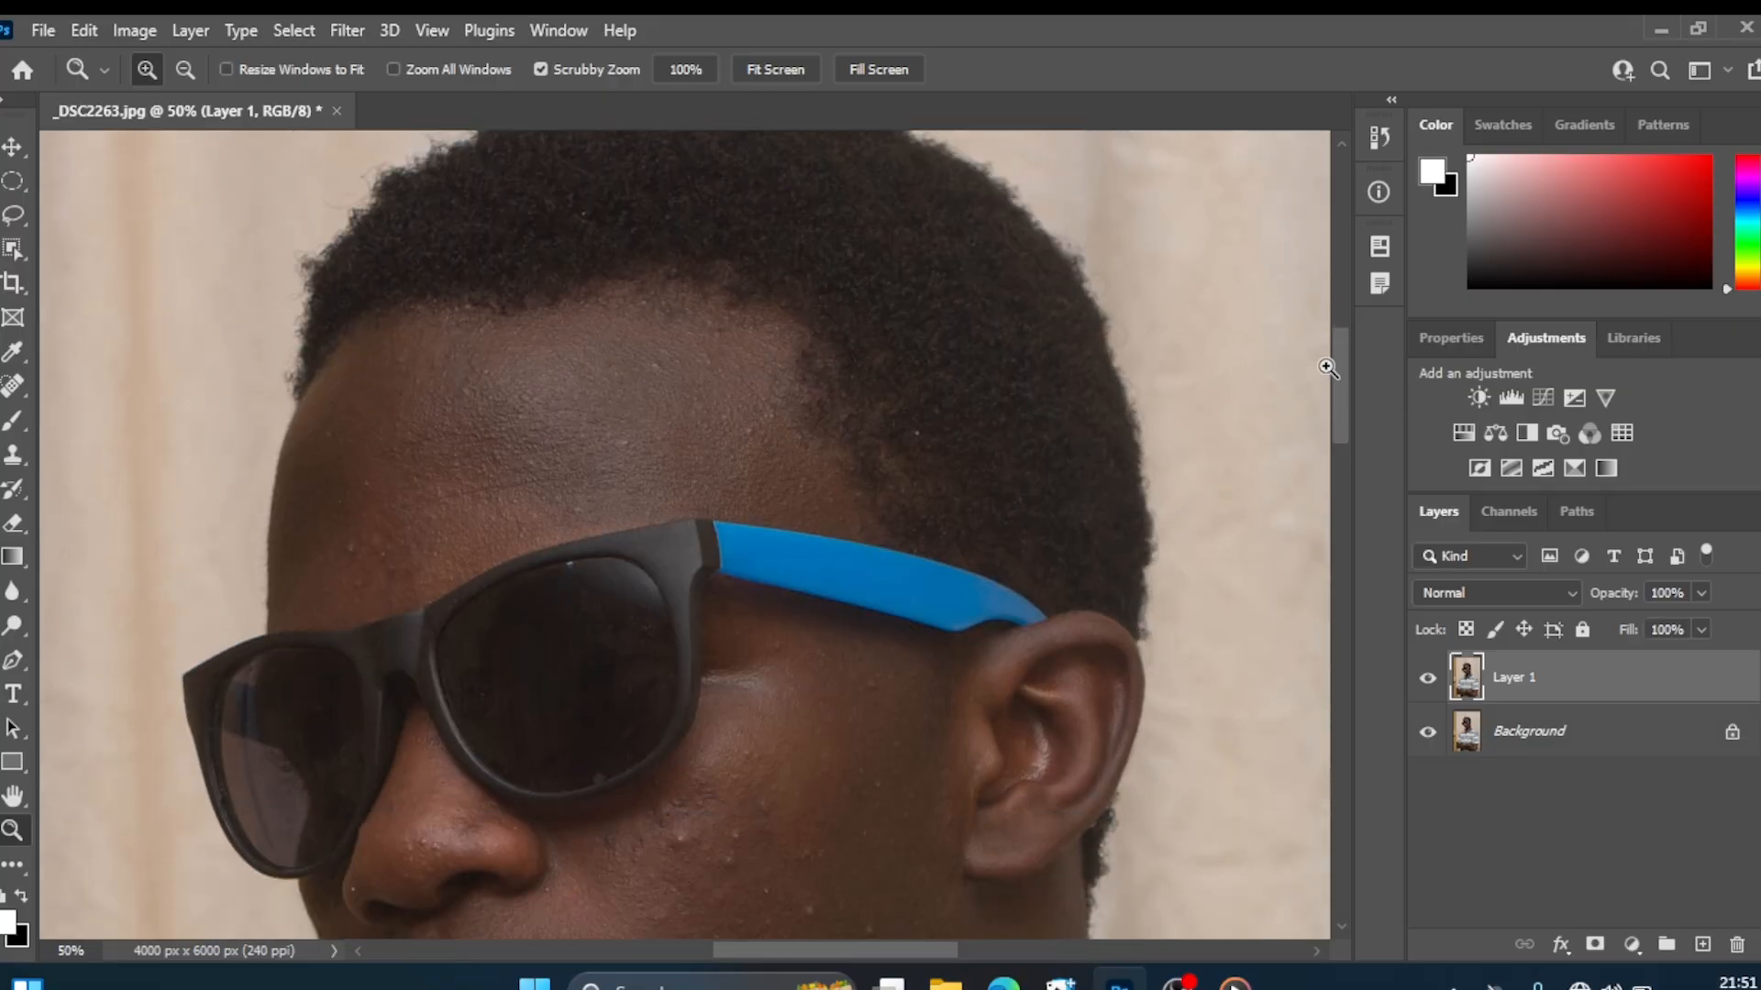
drag(1342, 393, 1341, 481)
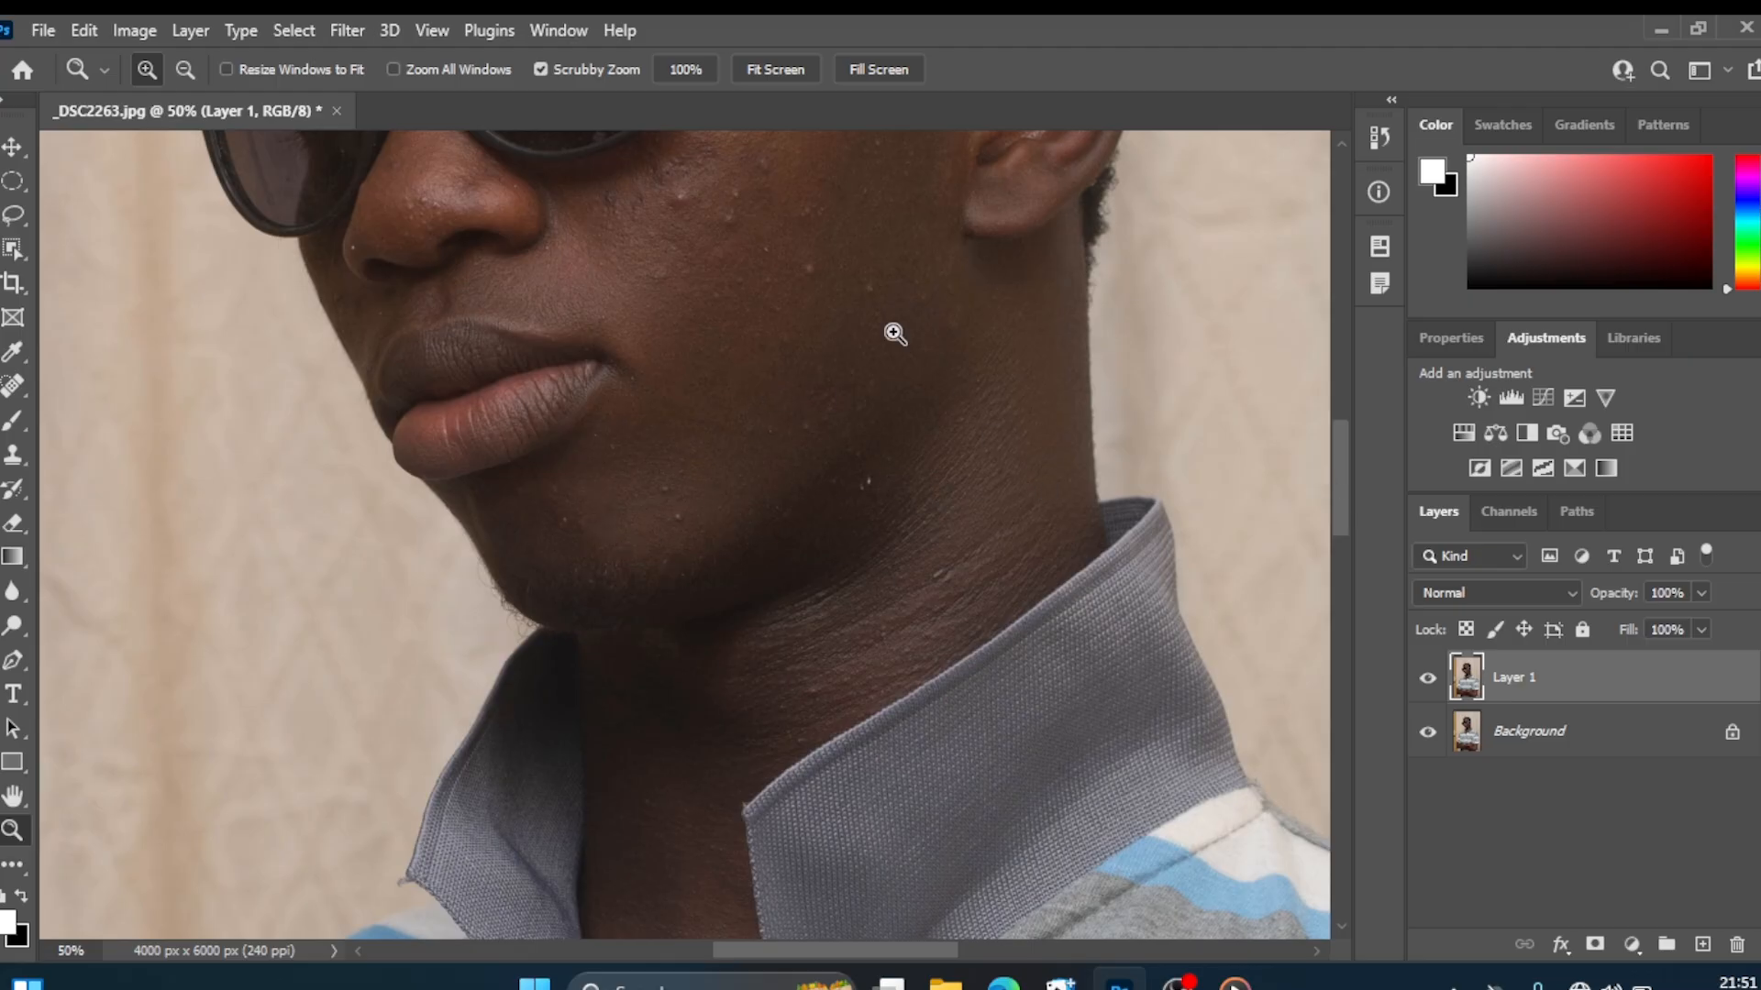
drag(1332, 435, 1331, 433)
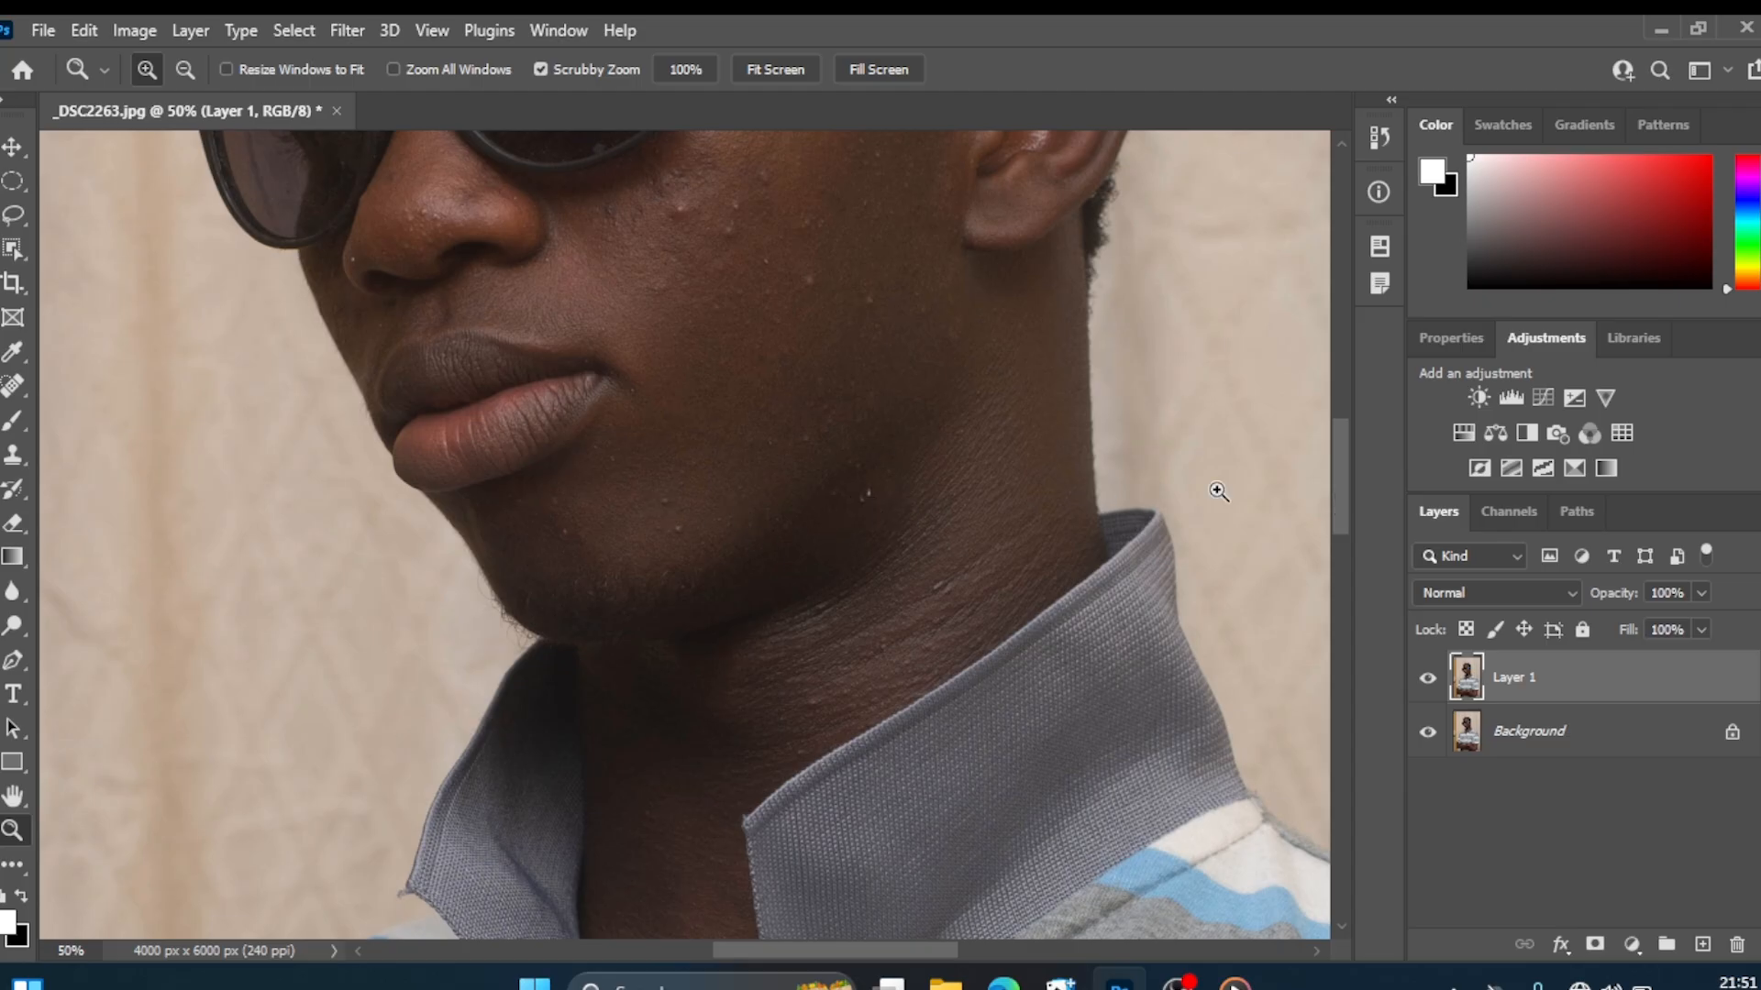
drag(1340, 463, 1332, 426)
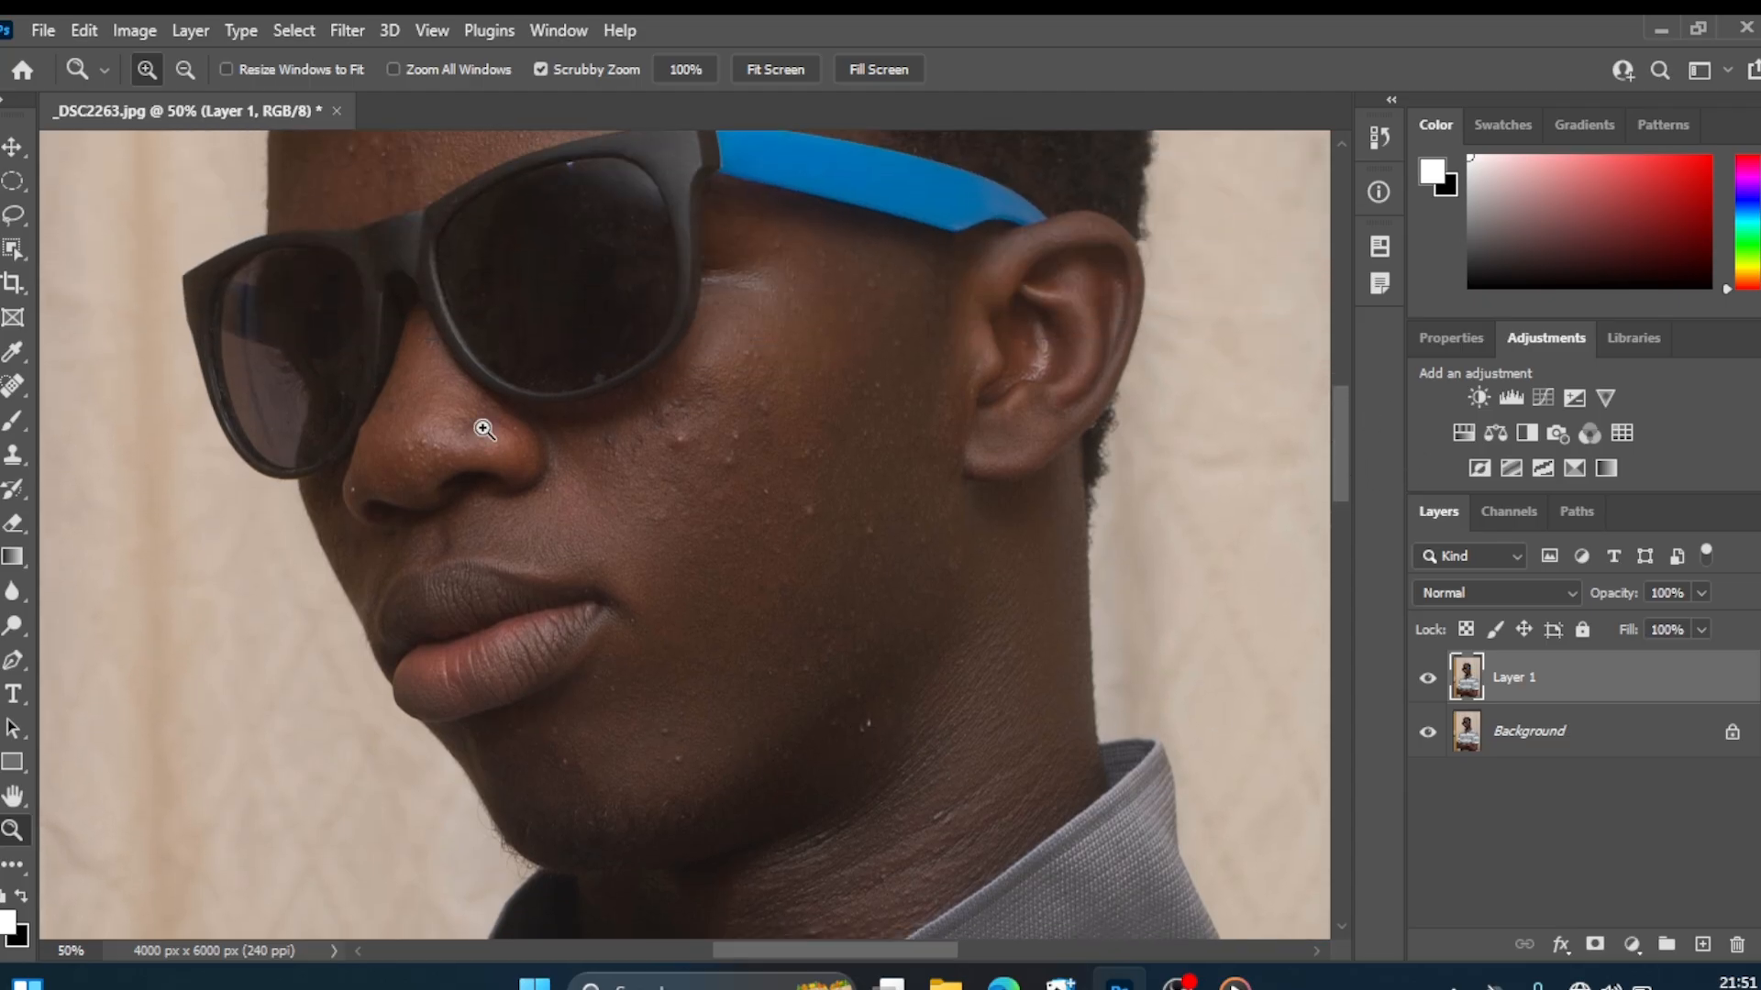
Remove the blemishes along the jaw, lower cheek and neck crease with the Spot Healing Brush at size 20, working at 100% zoom.
click(13, 391)
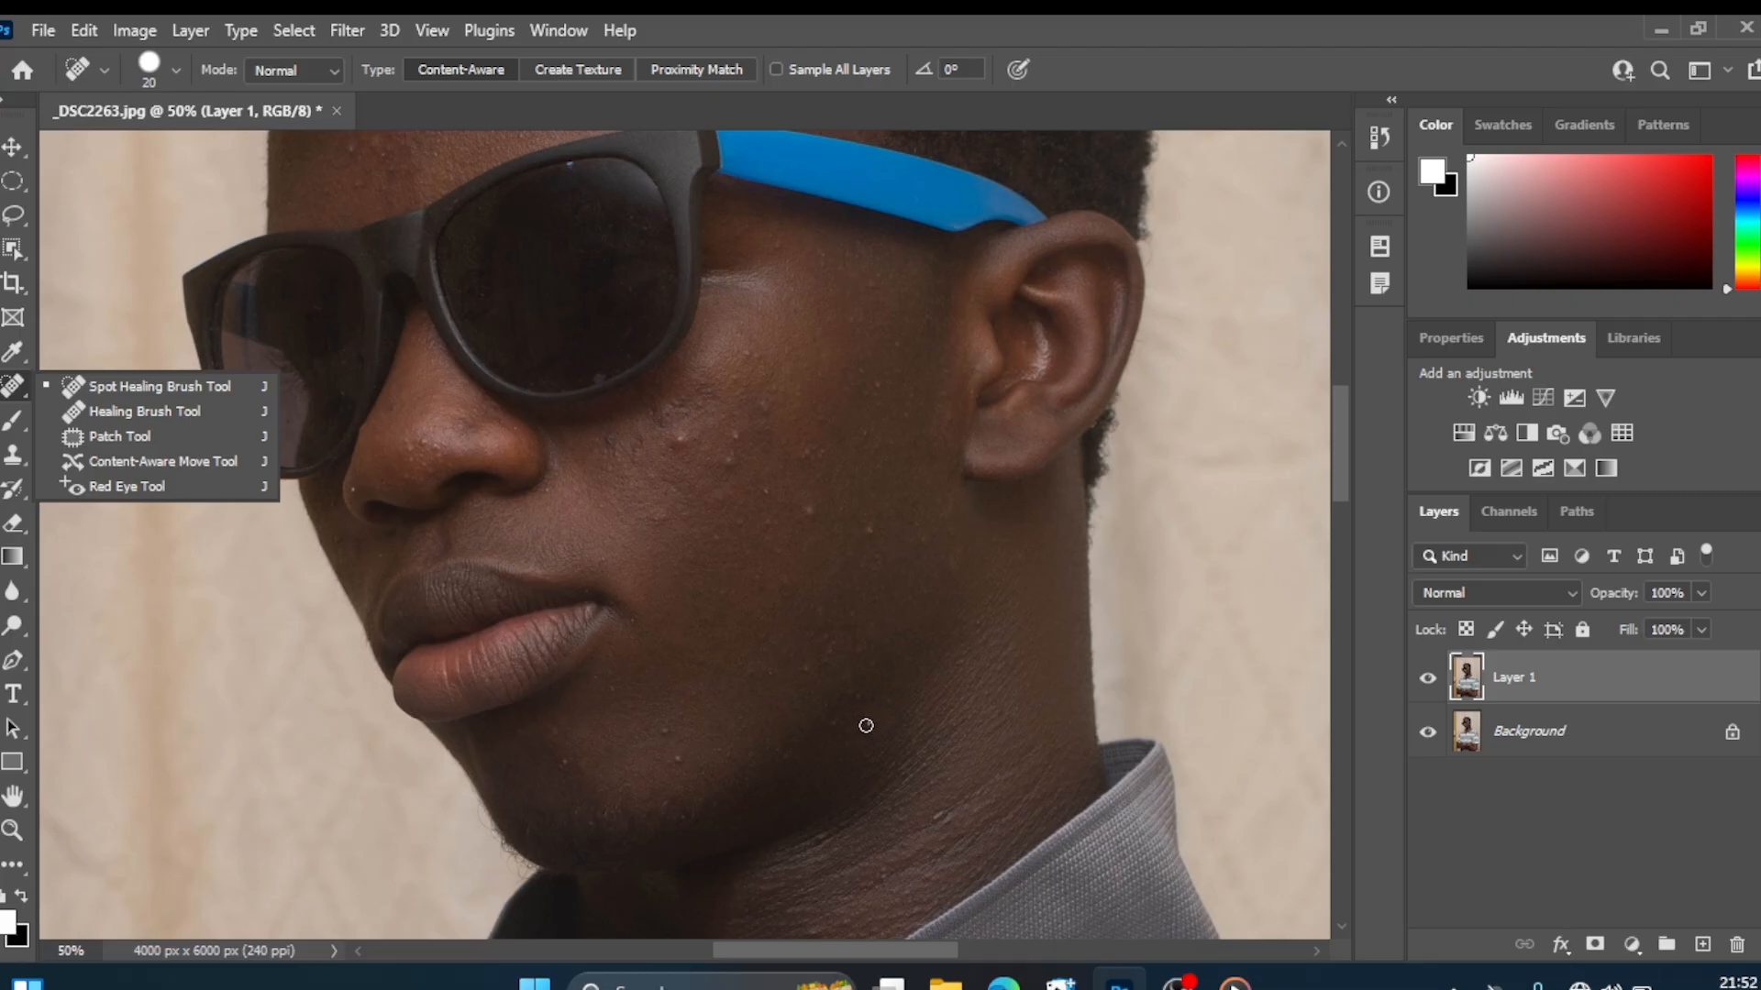
click(866, 723)
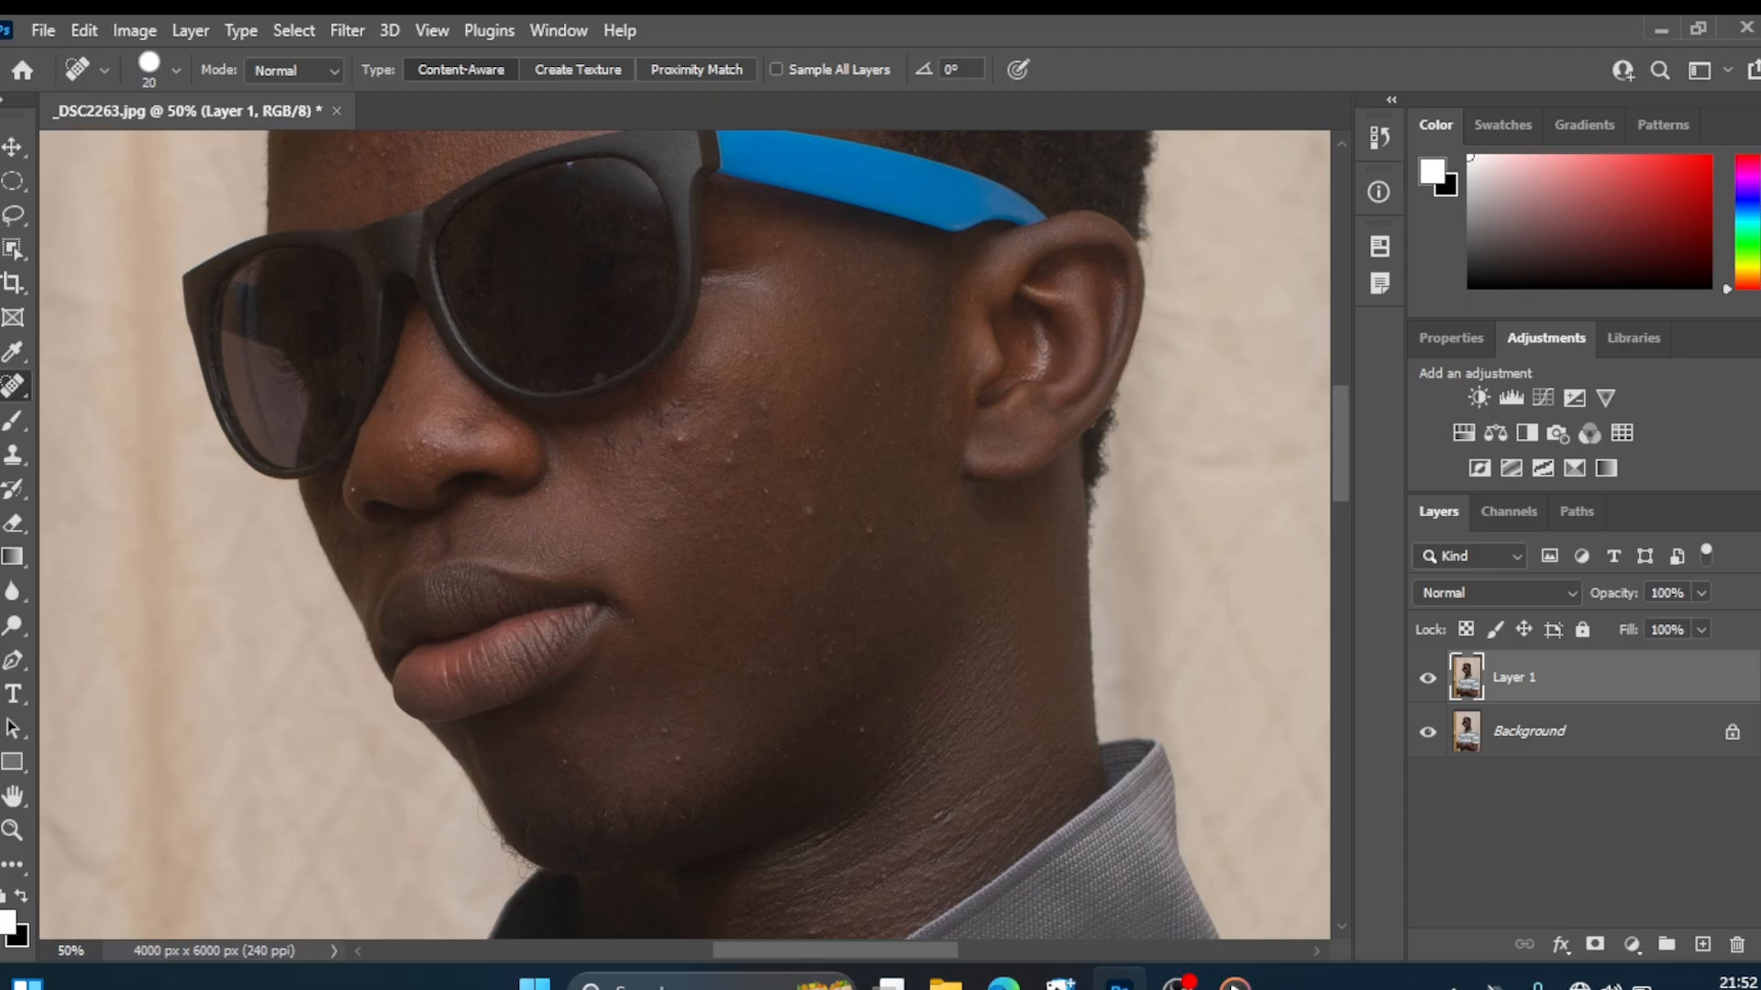
click(18, 834)
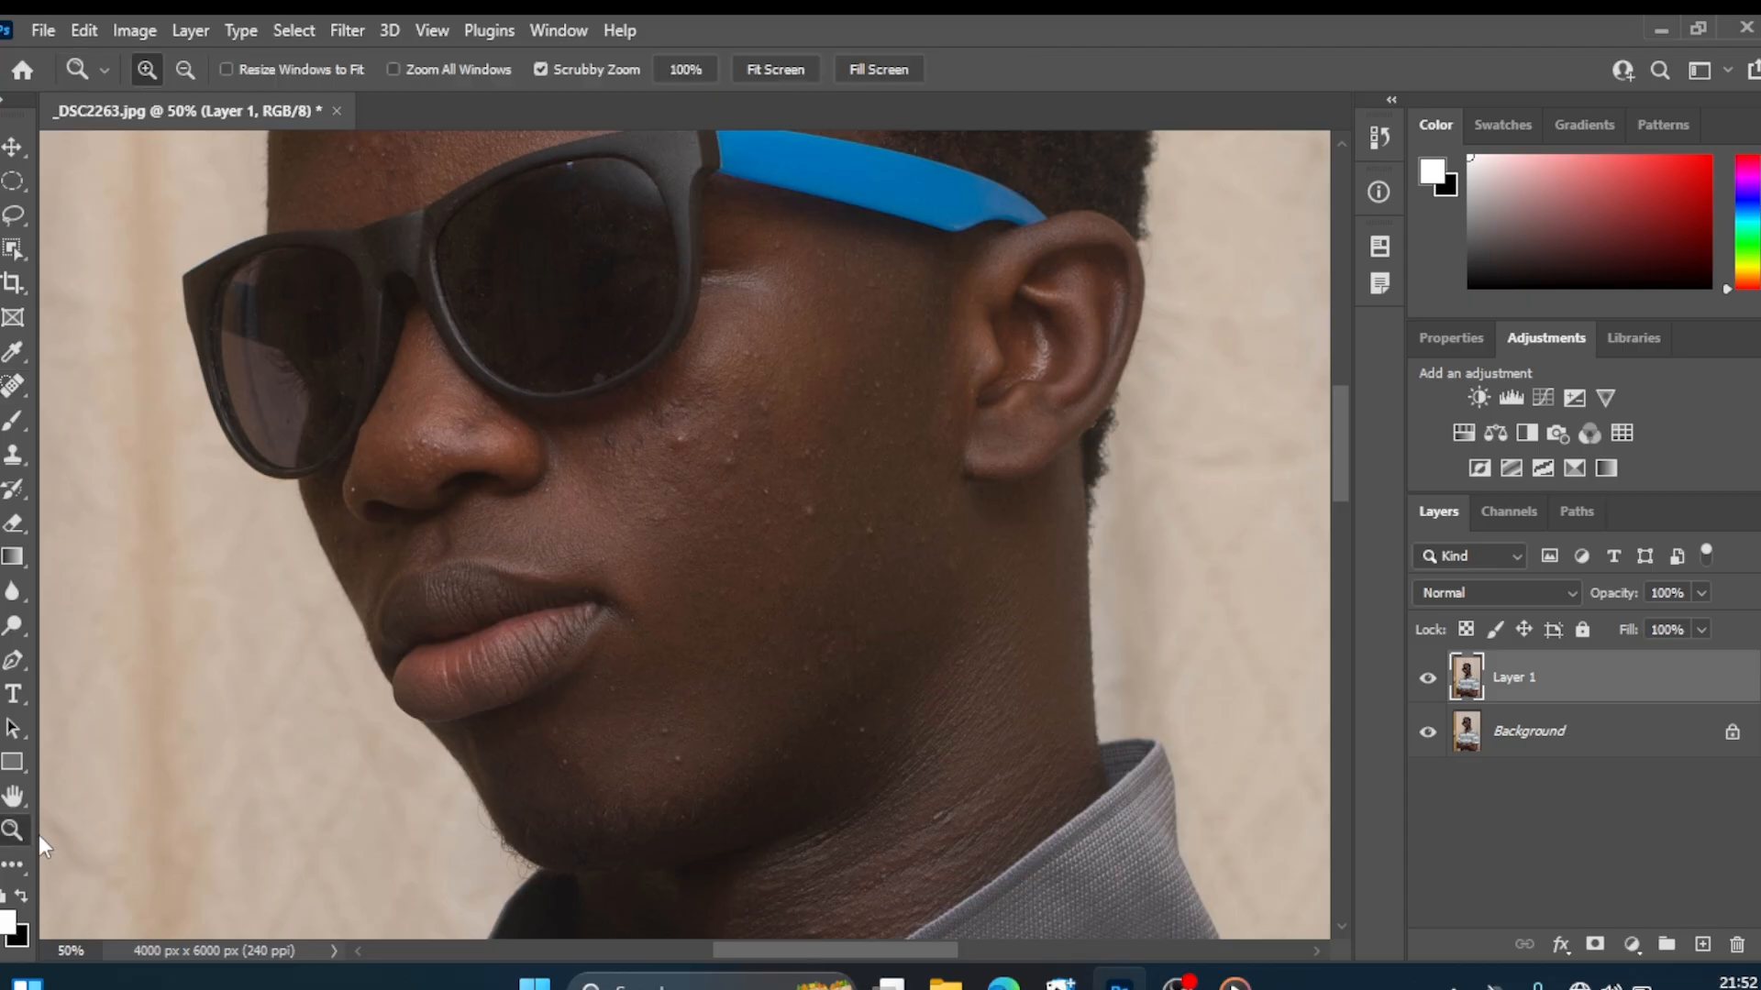
click(862, 794)
click(862, 794)
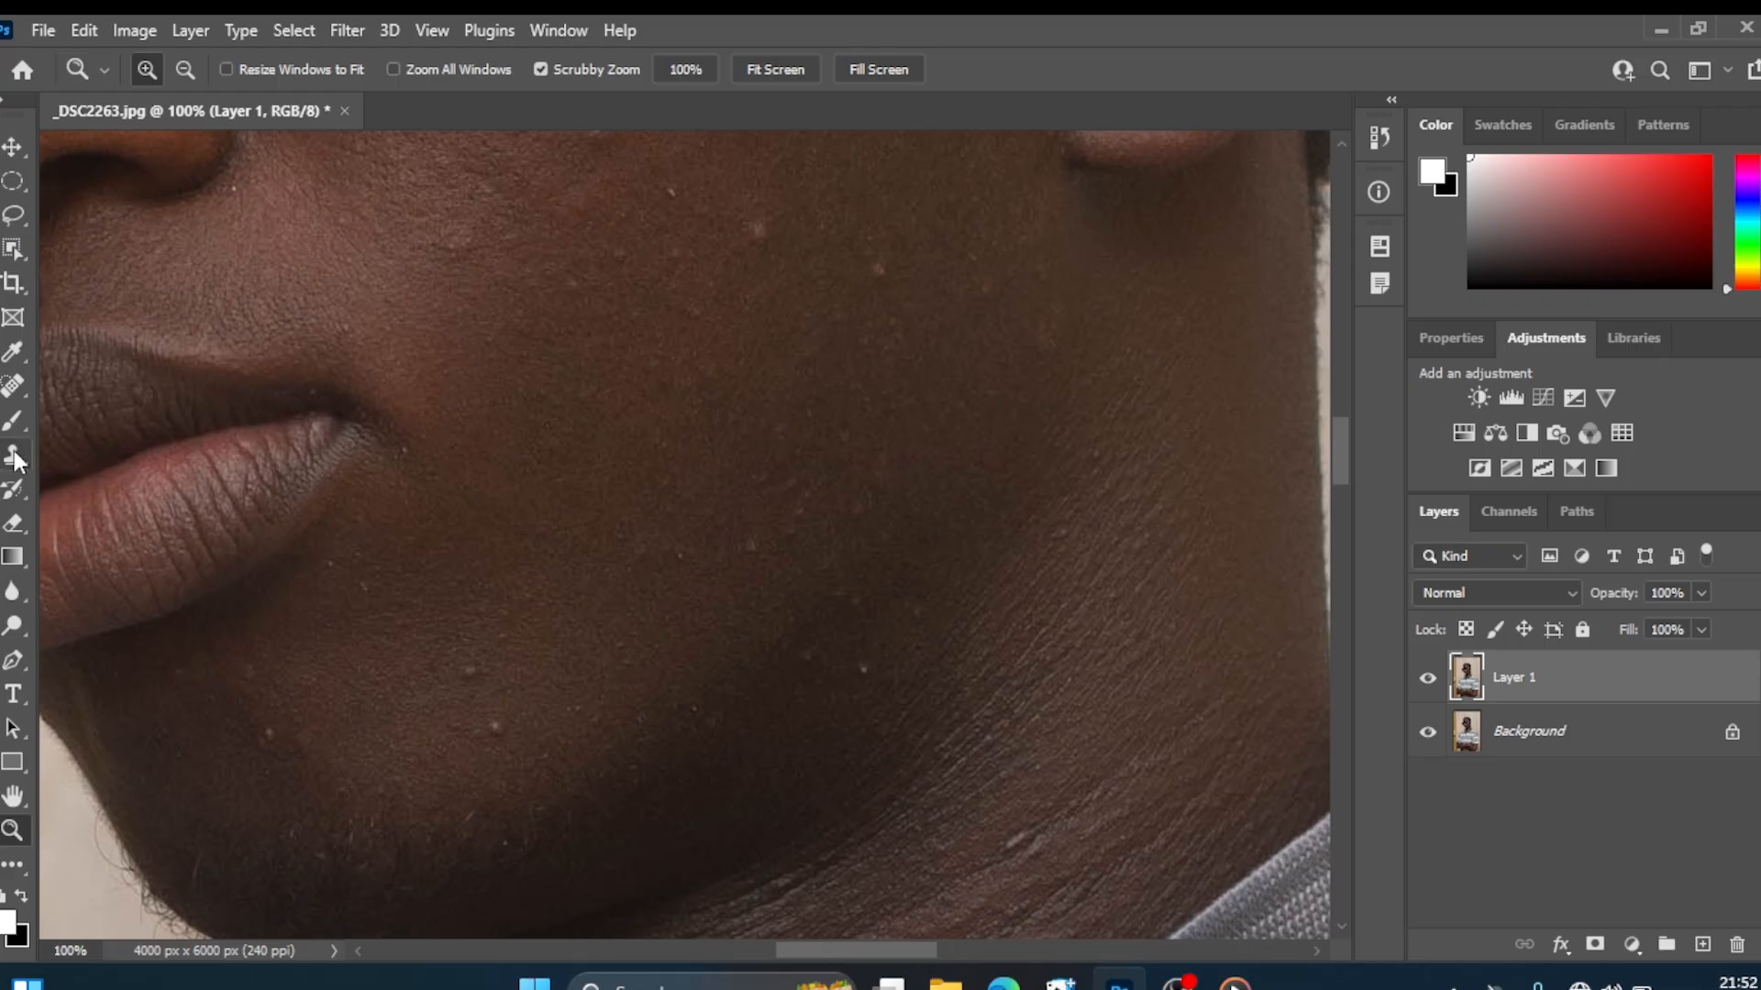
click(12, 389)
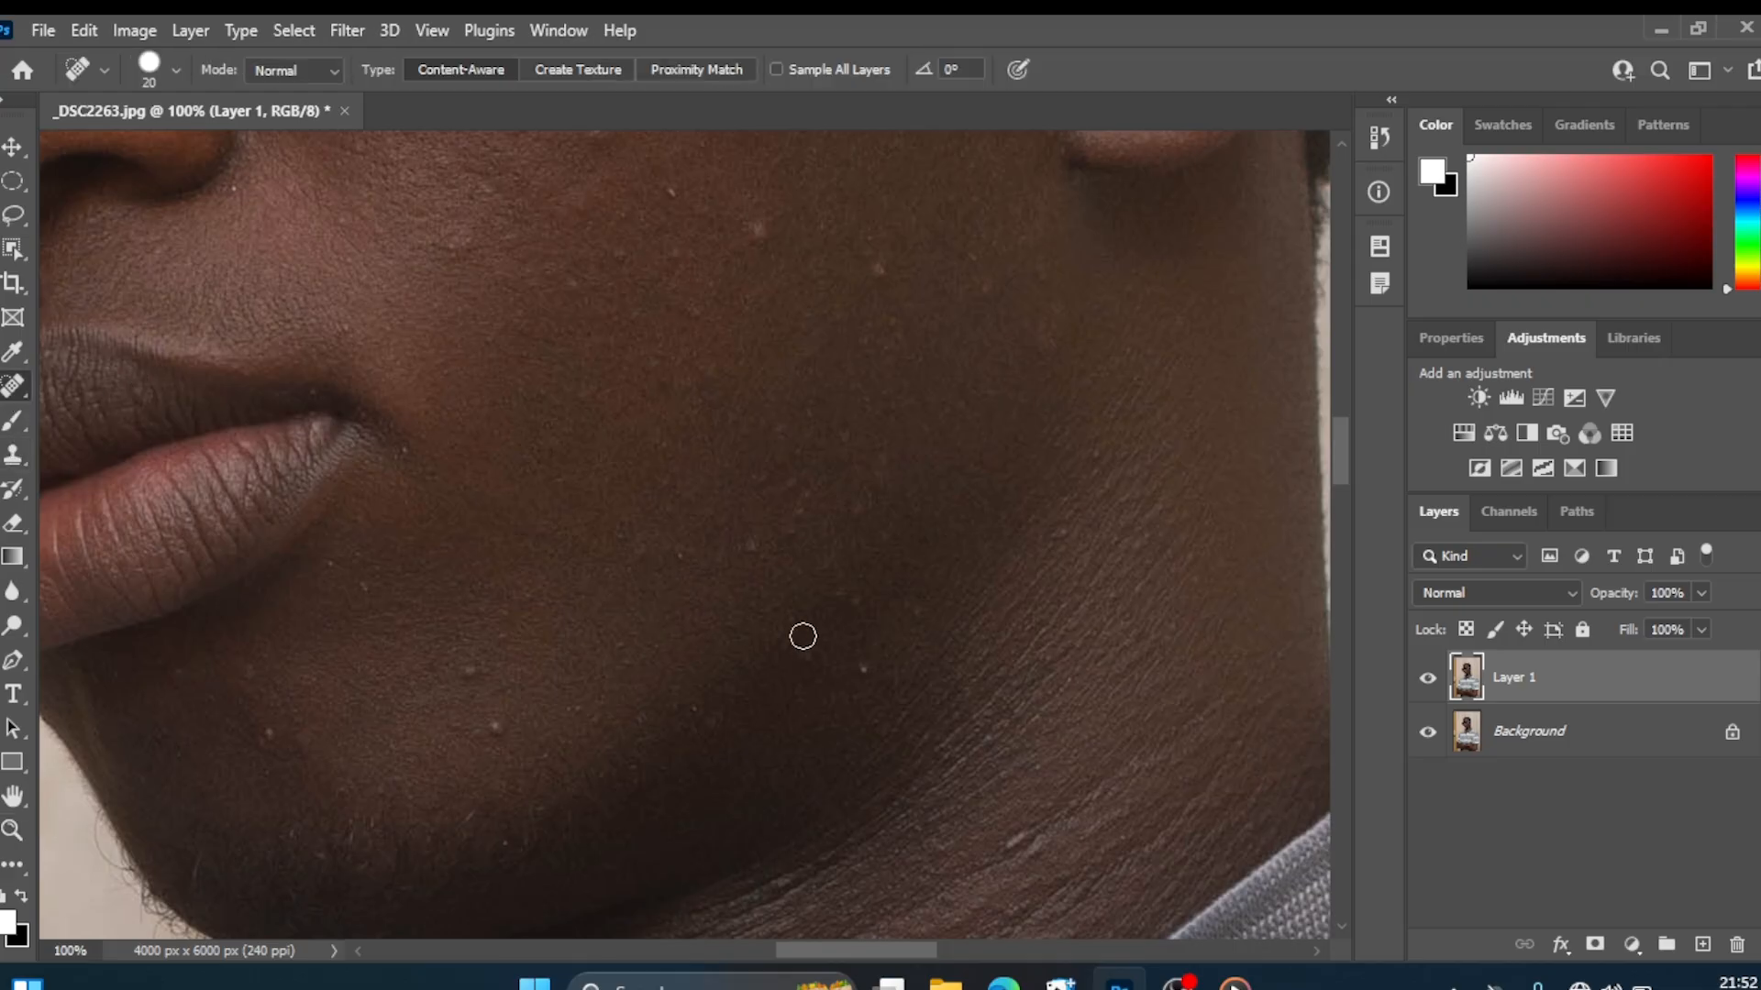
click(862, 671)
click(496, 727)
click(469, 677)
drag(1001, 849, 1059, 819)
Heal the small spots on the chin and just below the corner of the mouth with the Spot Healing Brush.
click(268, 732)
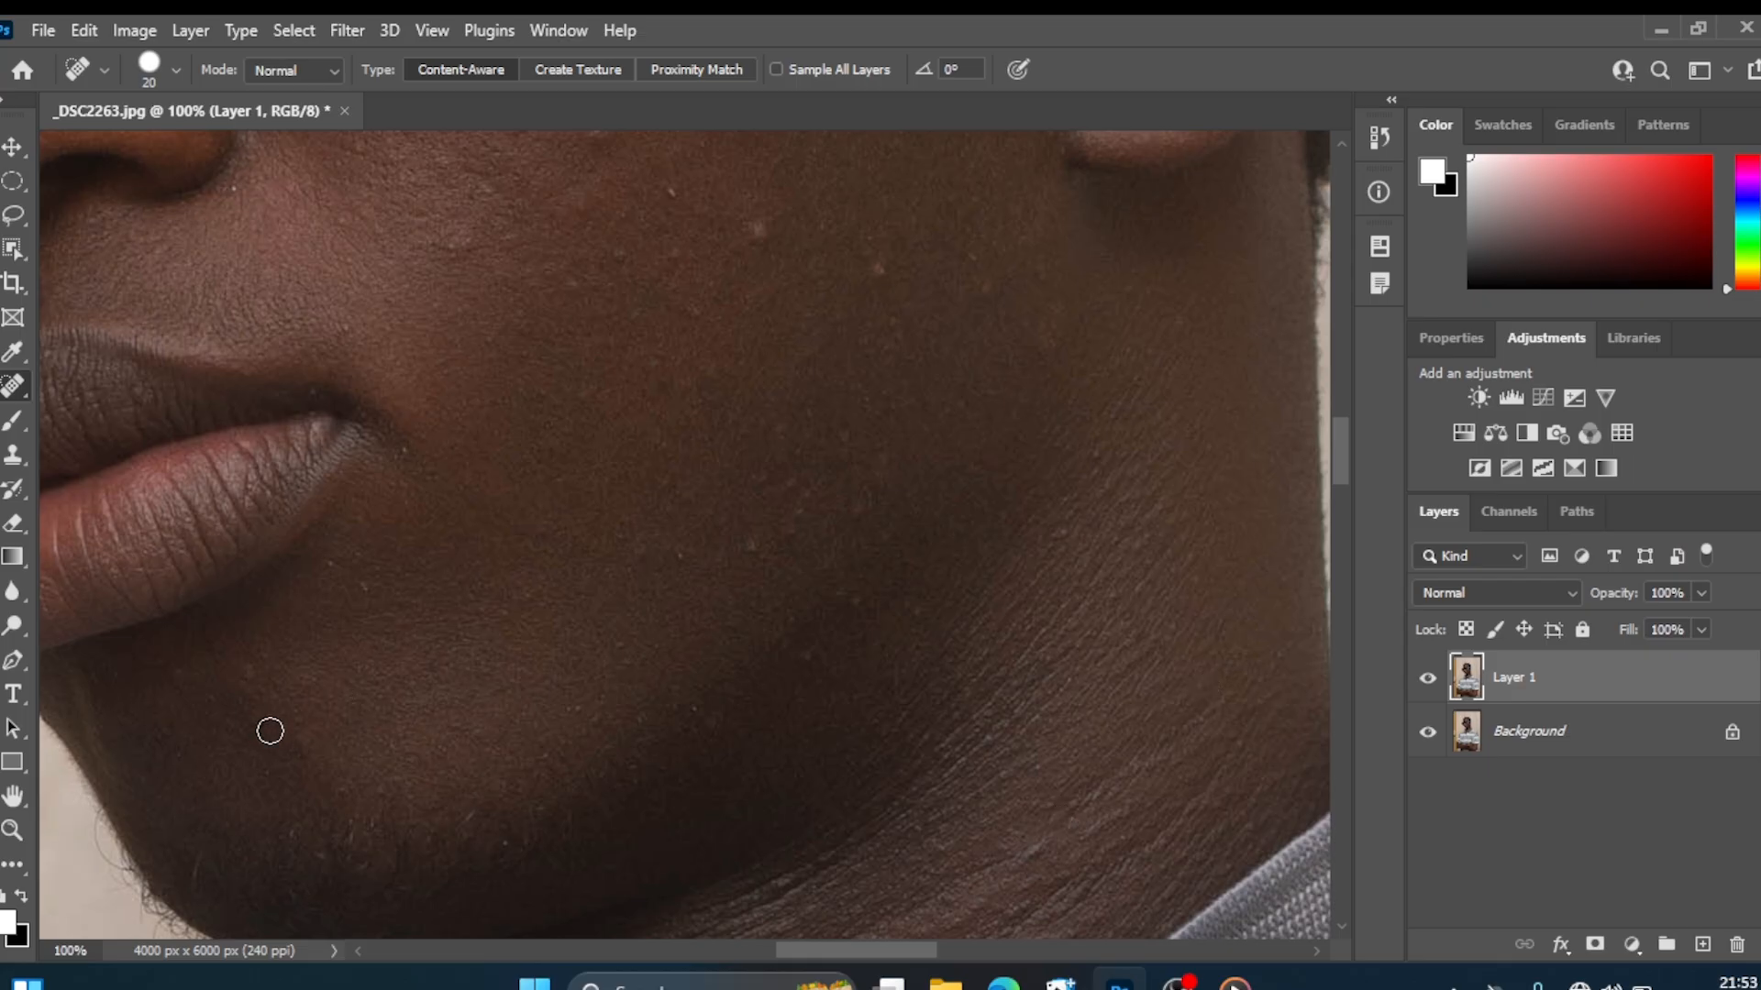
click(245, 667)
click(362, 581)
click(337, 564)
Try enlarging and shrinking the Spot Healing Brush in increments, ending at 30 px.
key(bracketright)
key(bracketright)
key(bracketright)
key(bracketright)
key(bracketright)
key(bracketleft)
key(bracketleft)
key(bracketleft)
key(bracketleft)
key(bracketleft)
key(bracketleft)
key(bracketright)
key(bracketright)
key(bracketright)
Set the Spot Healing Brush size to 17 px and remove the spots on the middle of the cheek.
click(176, 70)
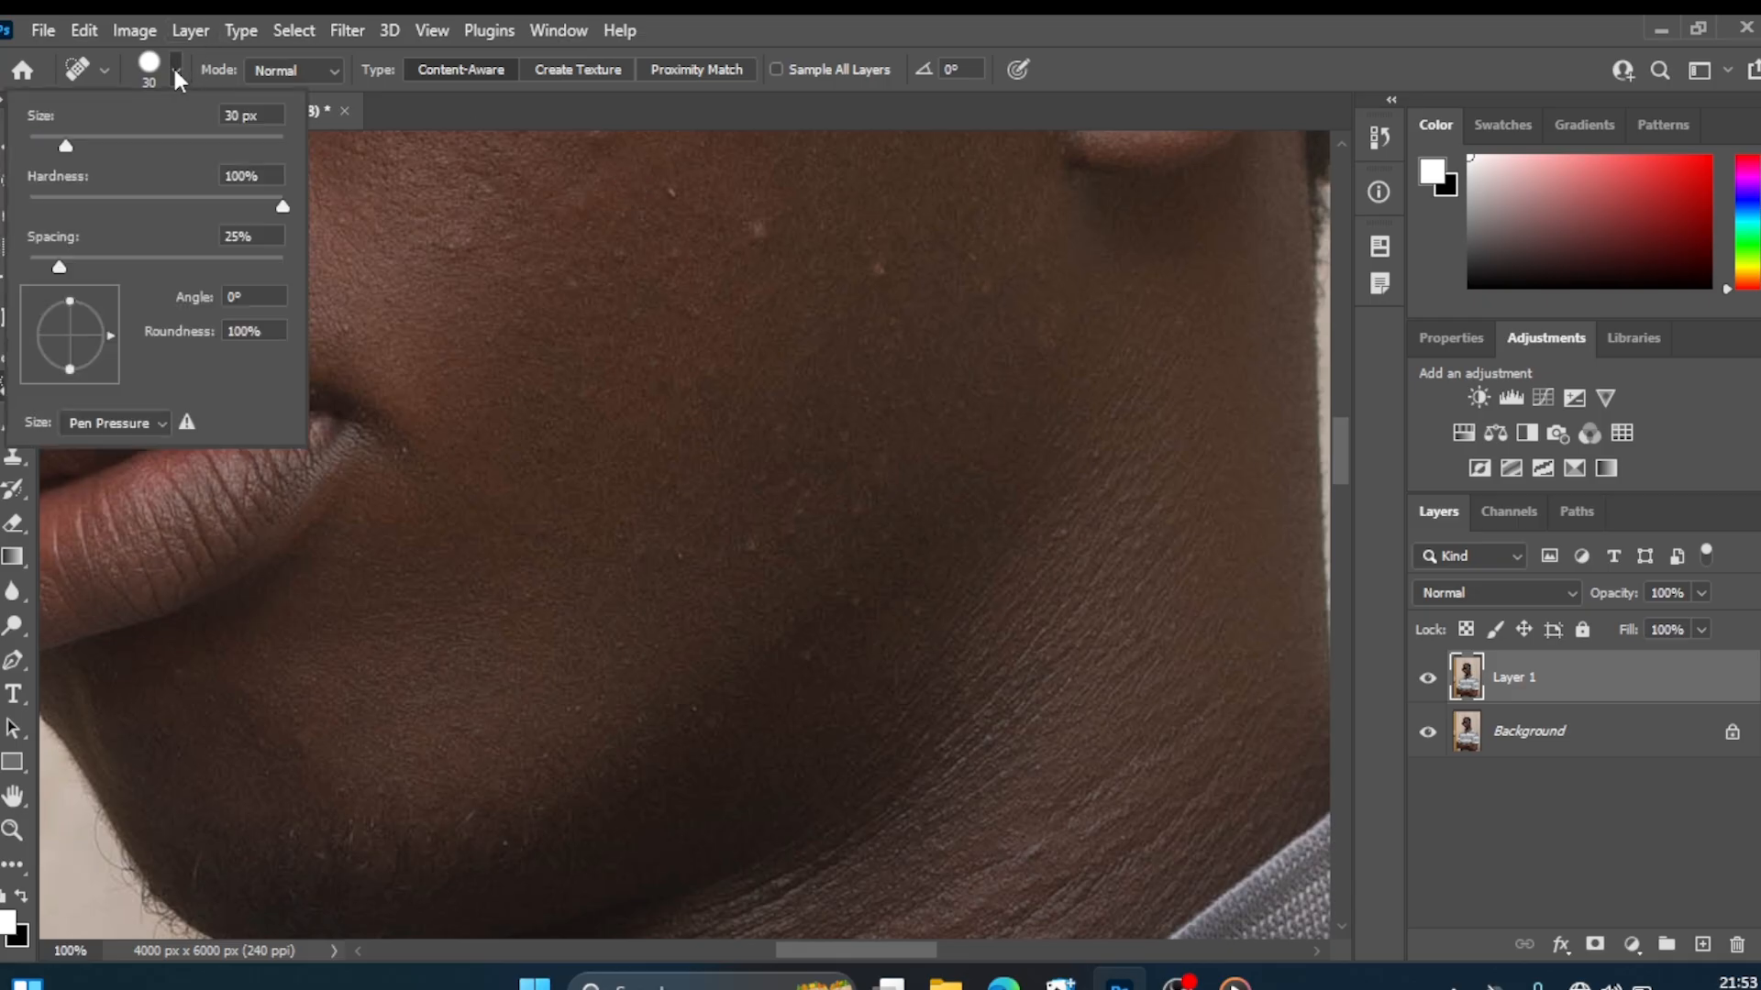
mouse_move(68, 144)
mouse_down()
mouse_move(151, 151)
mouse_move(77, 145)
mouse_up()
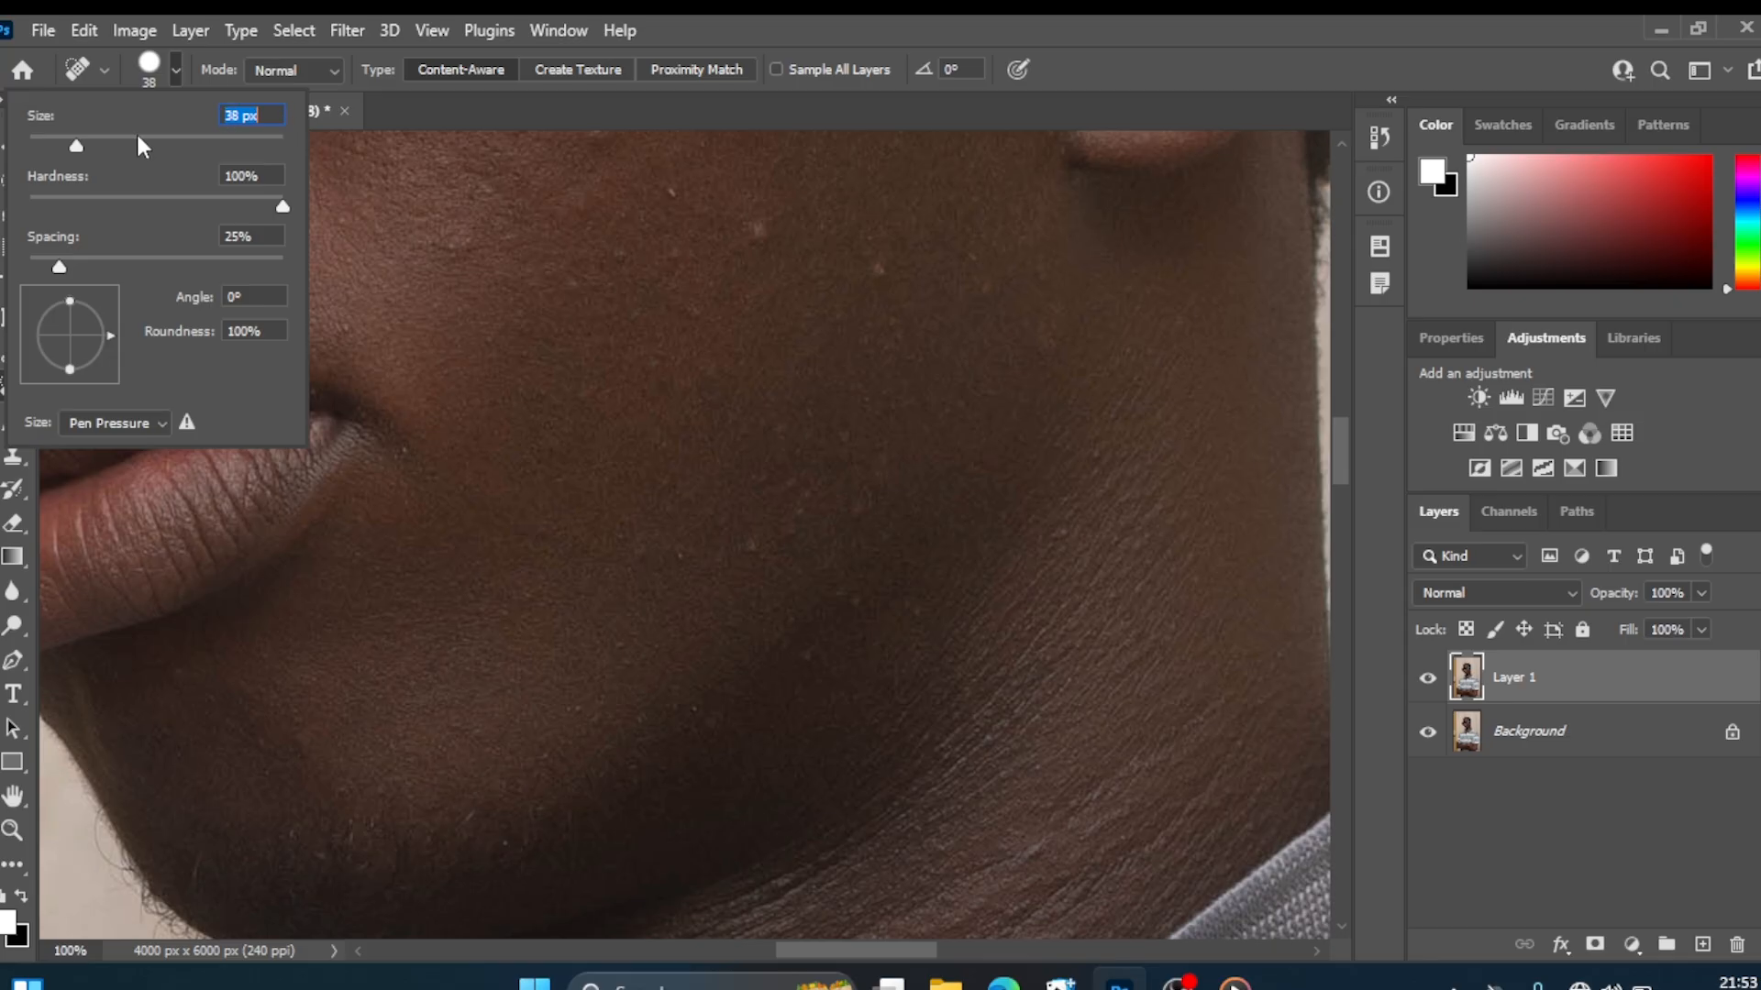
drag(79, 143, 48, 139)
click(669, 193)
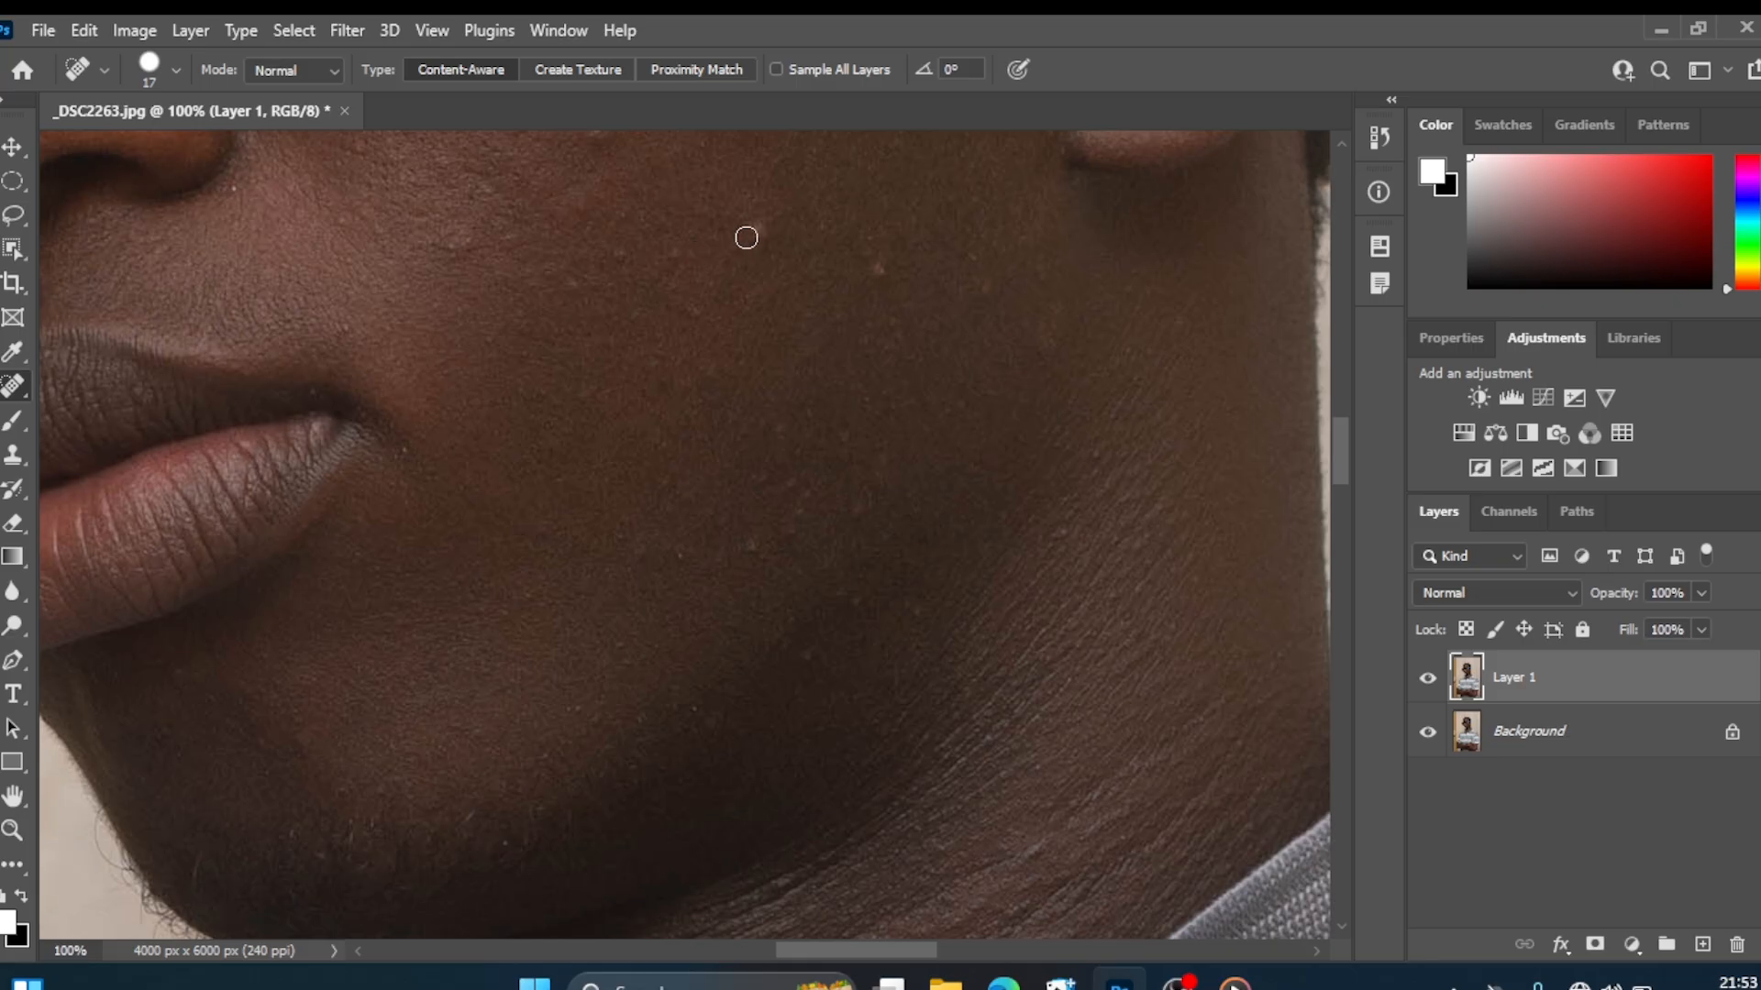
click(672, 248)
click(617, 252)
click(566, 284)
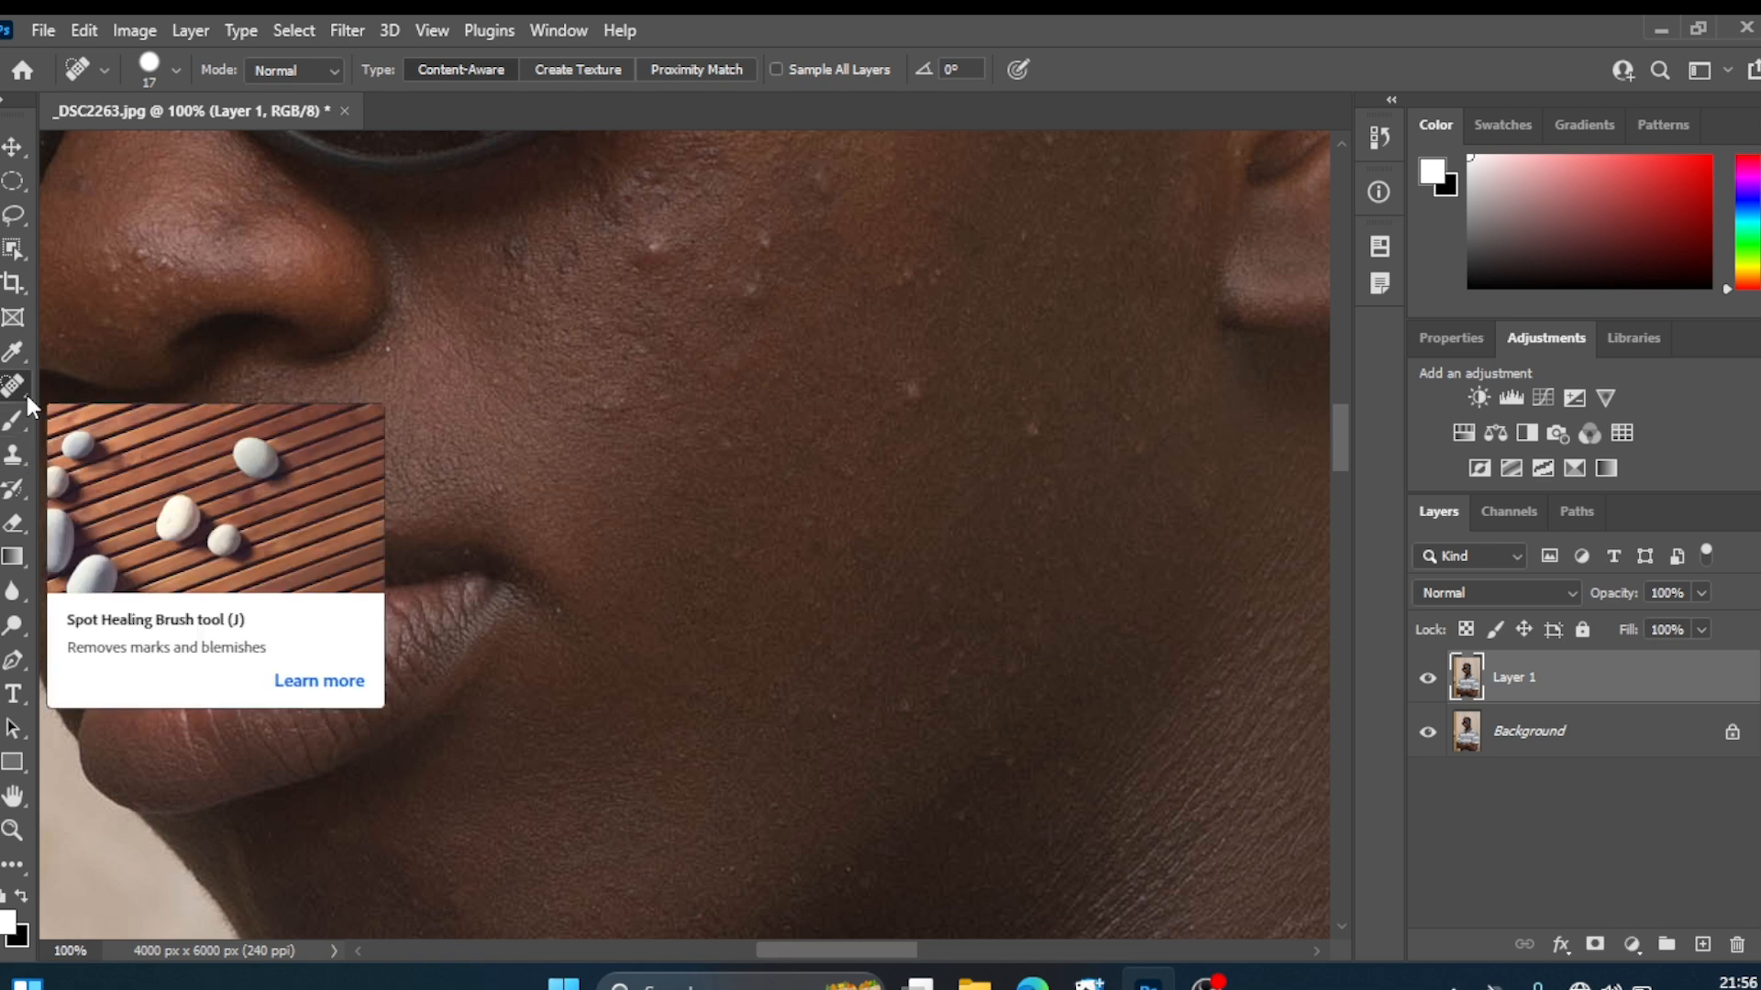
Try painting over the upper-cheek bumps with the Healing Brush in Normal mode, sampling clean lower-cheek skin, and undo the strokes.
click(25, 391)
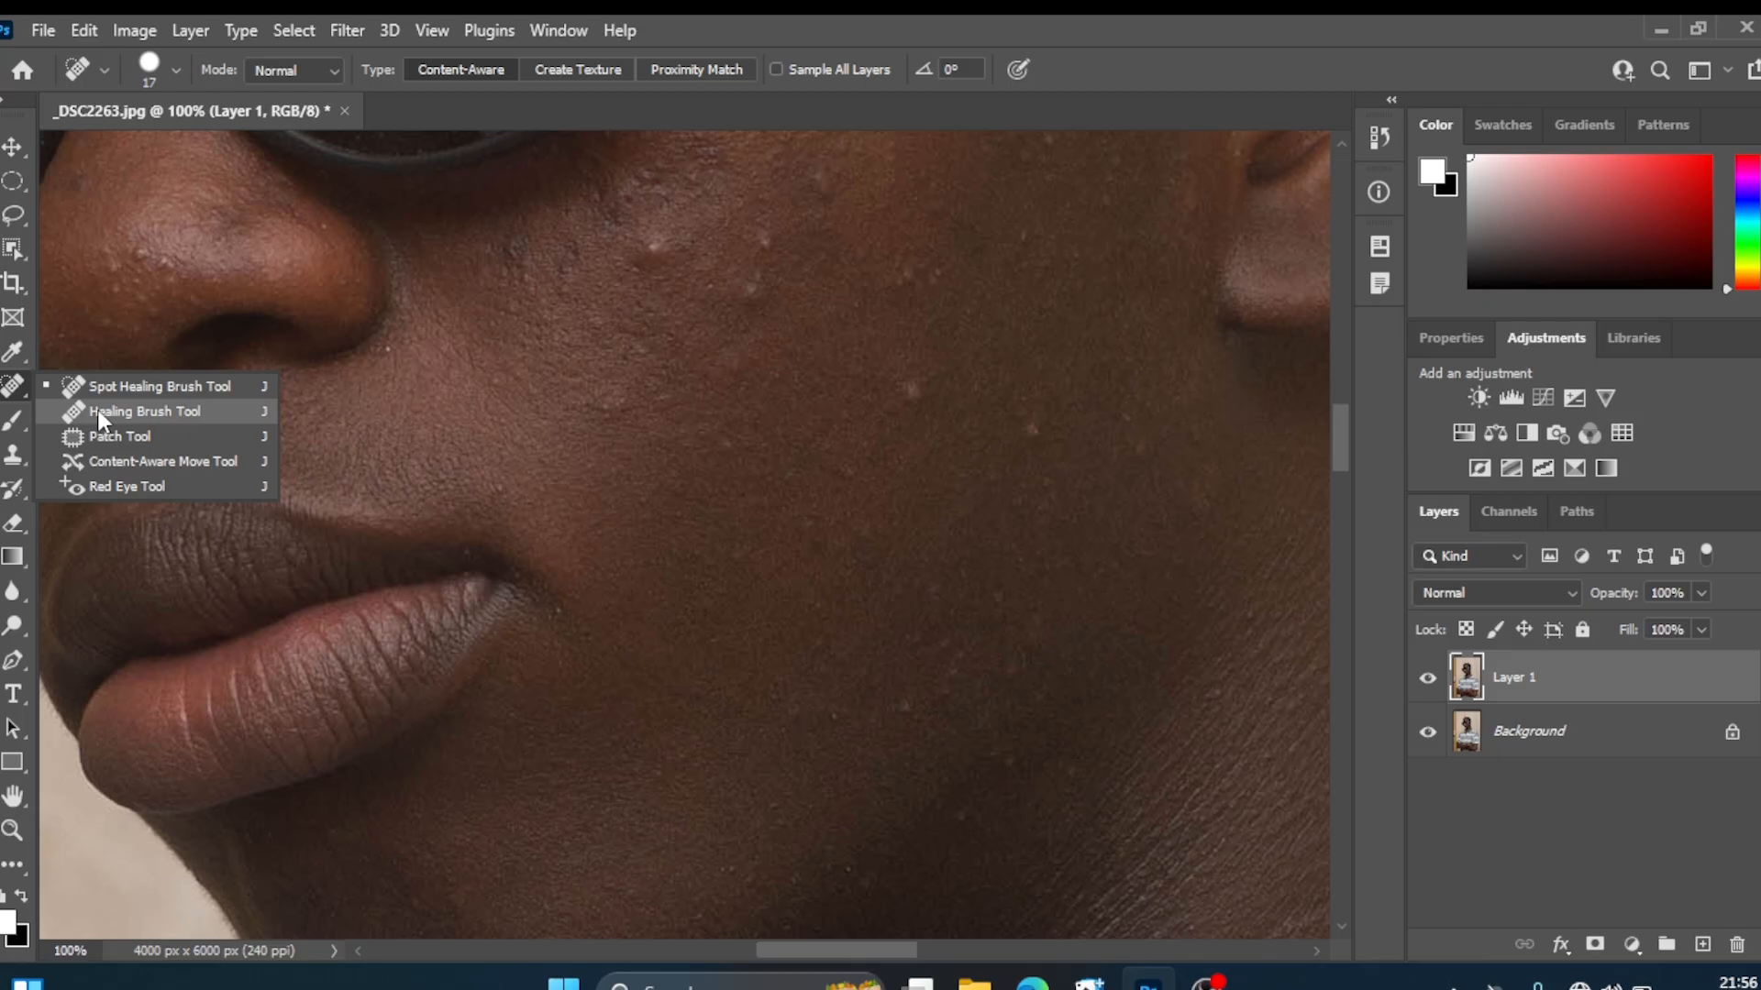
click(97, 410)
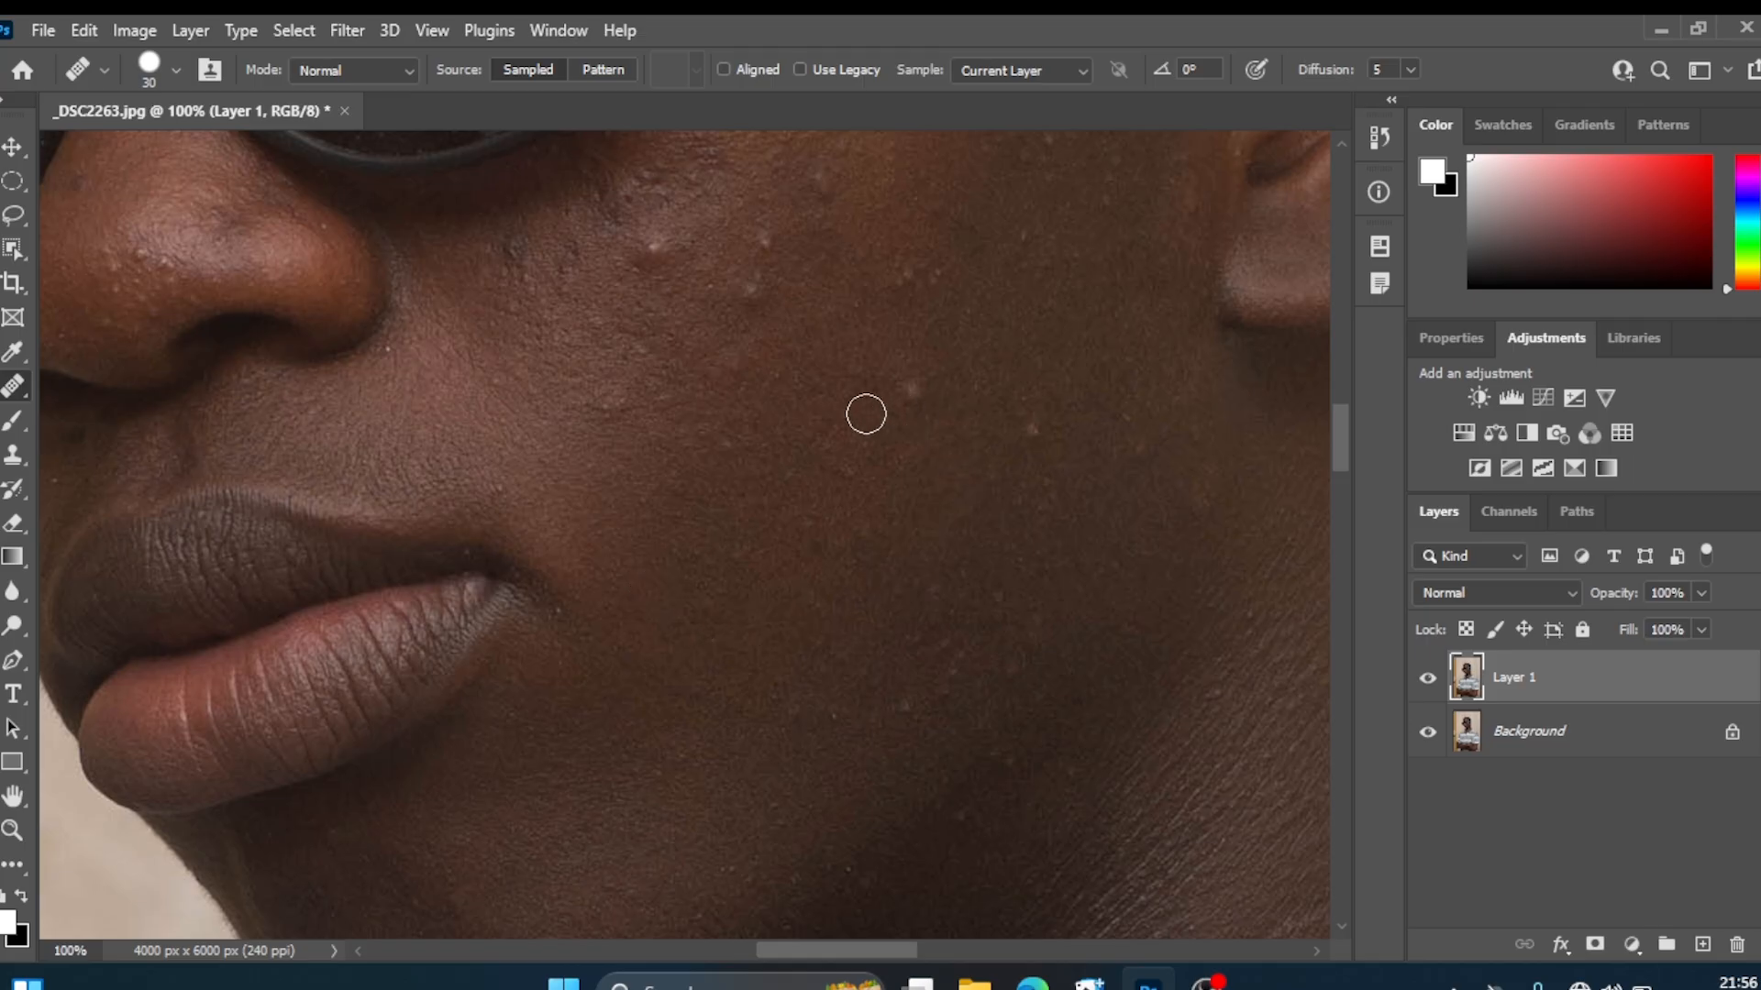
alt+click(735, 547)
click(669, 244)
mouse_move(650, 267)
mouse_down()
mouse_move(692, 242)
mouse_move(628, 320)
mouse_move(755, 280)
mouse_move(697, 261)
mouse_move(620, 296)
mouse_move(643, 345)
mouse_move(696, 339)
mouse_move(750, 364)
mouse_move(601, 355)
mouse_move(583, 373)
mouse_move(669, 424)
mouse_move(641, 412)
mouse_move(704, 417)
mouse_move(706, 376)
mouse_move(756, 293)
mouse_move(751, 249)
mouse_move(810, 190)
mouse_move(756, 282)
mouse_move(761, 343)
mouse_move(678, 370)
mouse_move(598, 335)
mouse_move(595, 315)
mouse_move(687, 222)
mouse_move(559, 312)
mouse_move(601, 397)
mouse_move(807, 331)
mouse_move(711, 315)
mouse_move(763, 262)
mouse_move(771, 204)
mouse_move(778, 255)
mouse_move(867, 262)
mouse_move(850, 297)
mouse_move(917, 273)
mouse_move(840, 358)
mouse_move(923, 369)
mouse_move(766, 424)
mouse_move(677, 412)
mouse_move(766, 249)
mouse_move(719, 355)
mouse_move(805, 246)
mouse_up()
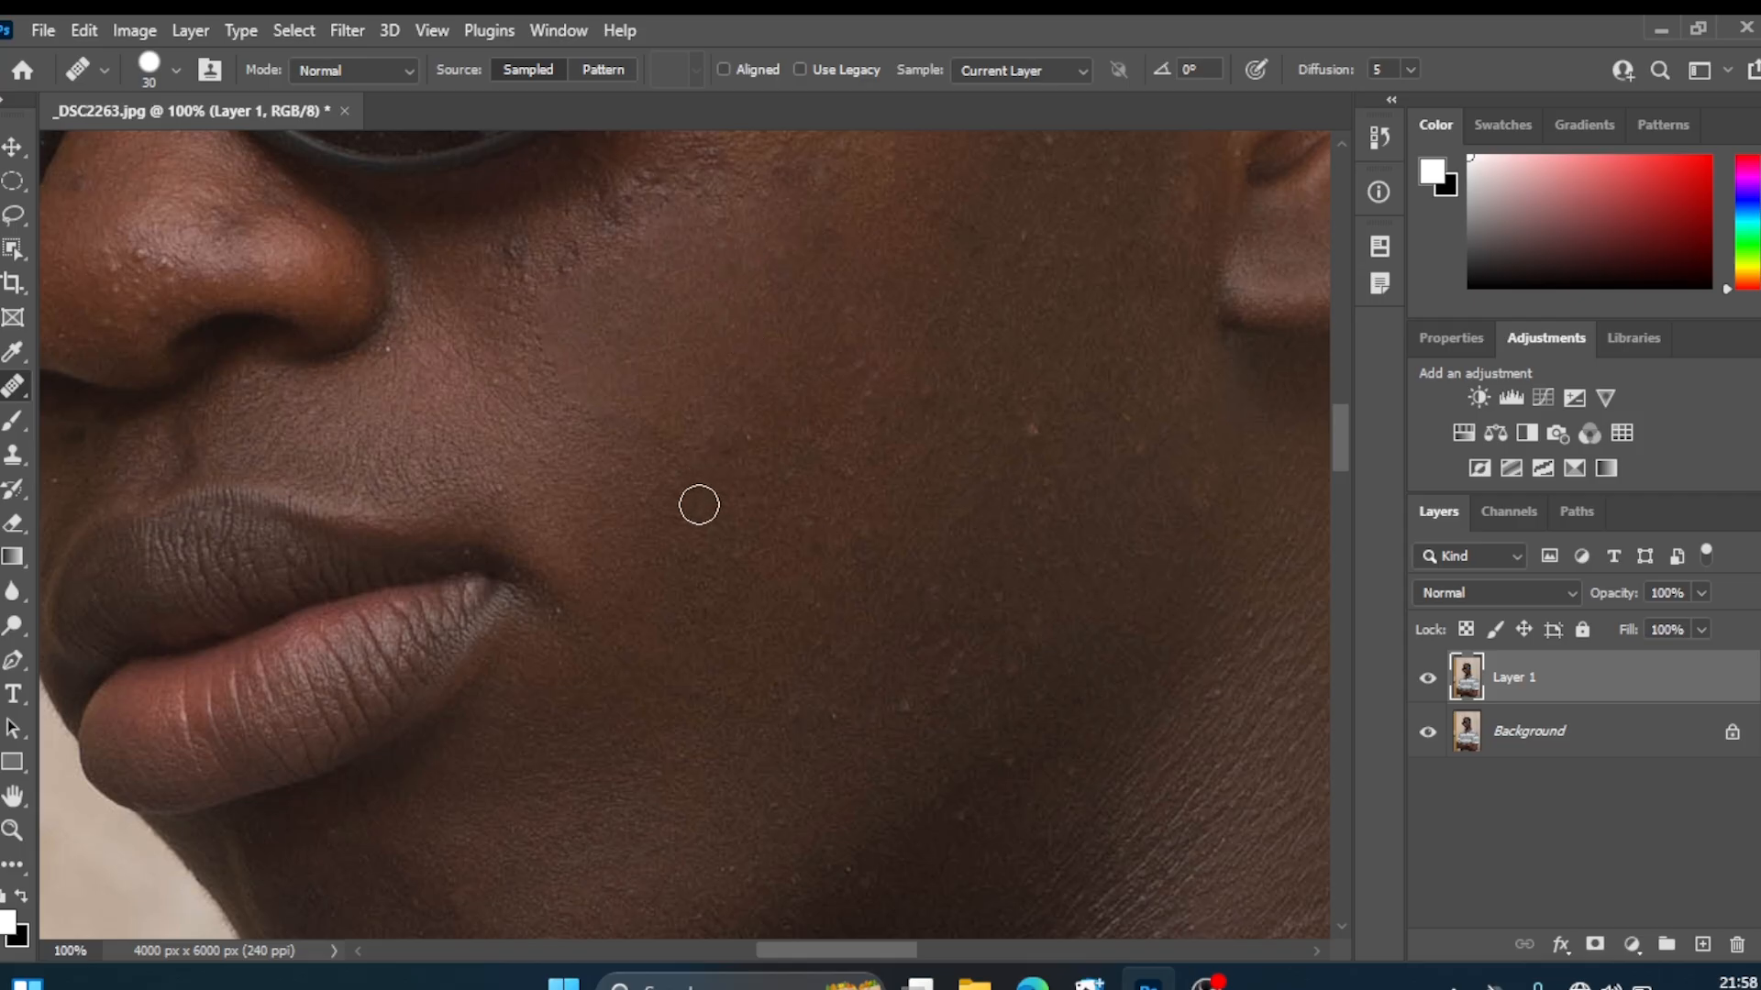
key(ctrl+z)
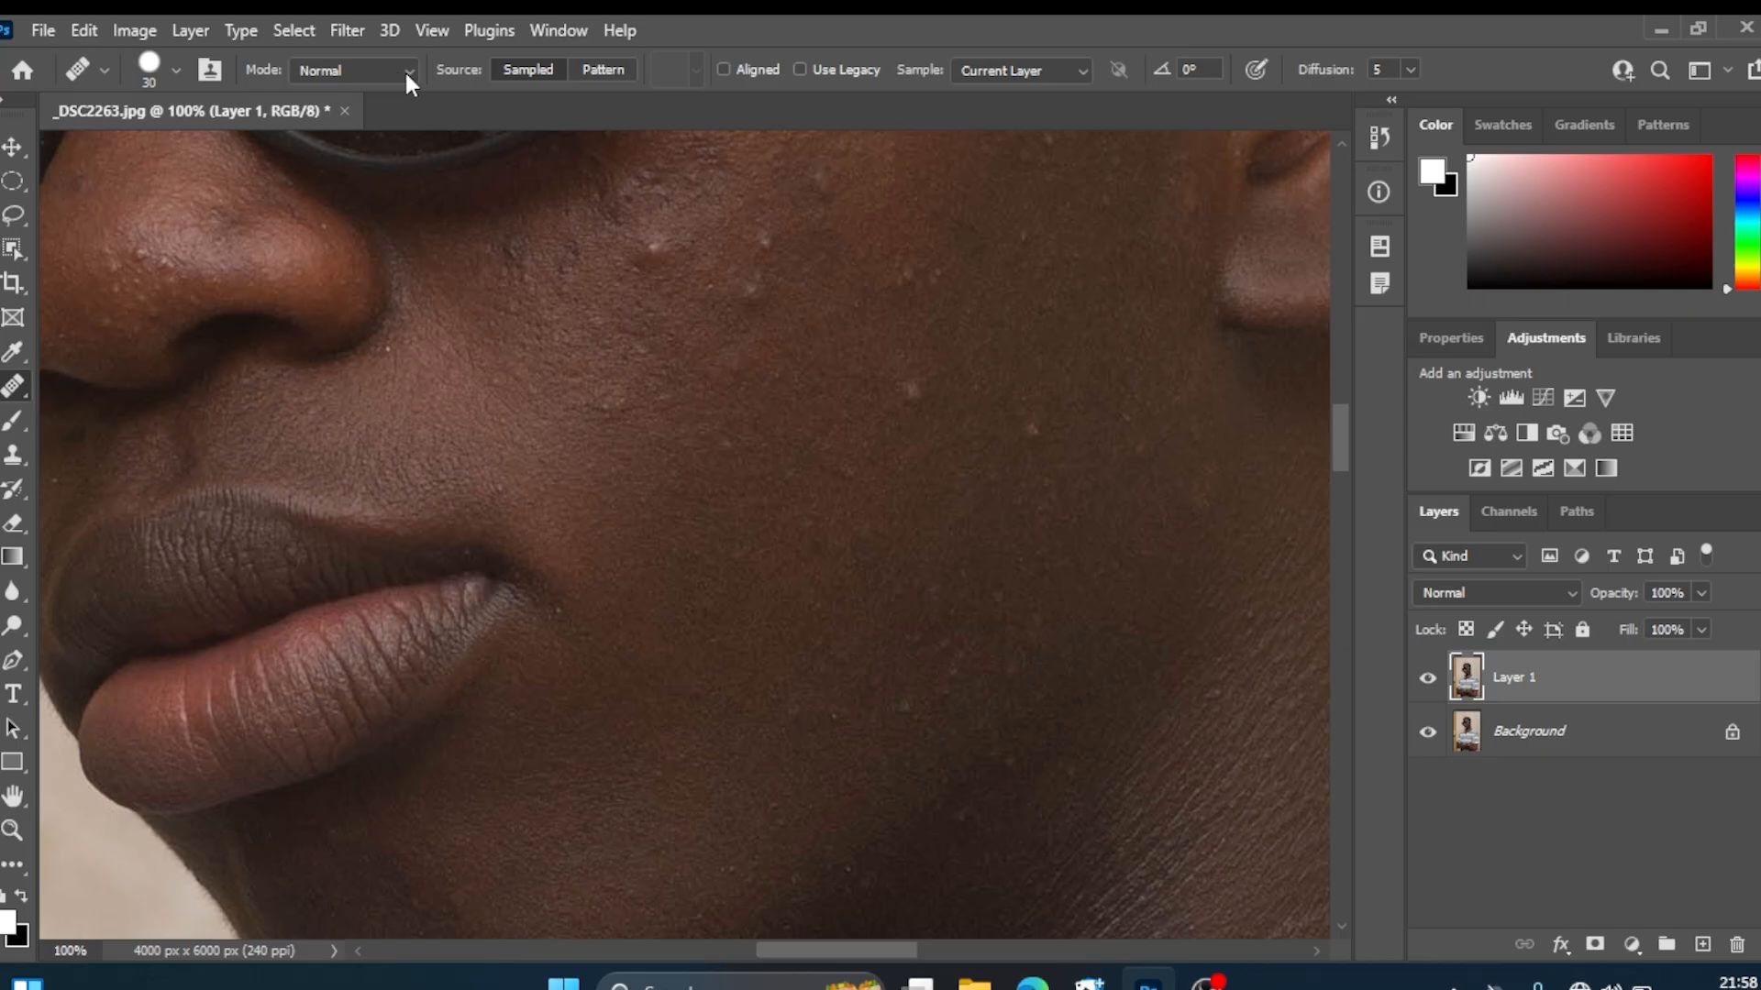
Try the Healing Brush in Replace mode on the upper-cheek bumps, using skin sampled from the smoother lower cheek.
click(433, 395)
click(410, 72)
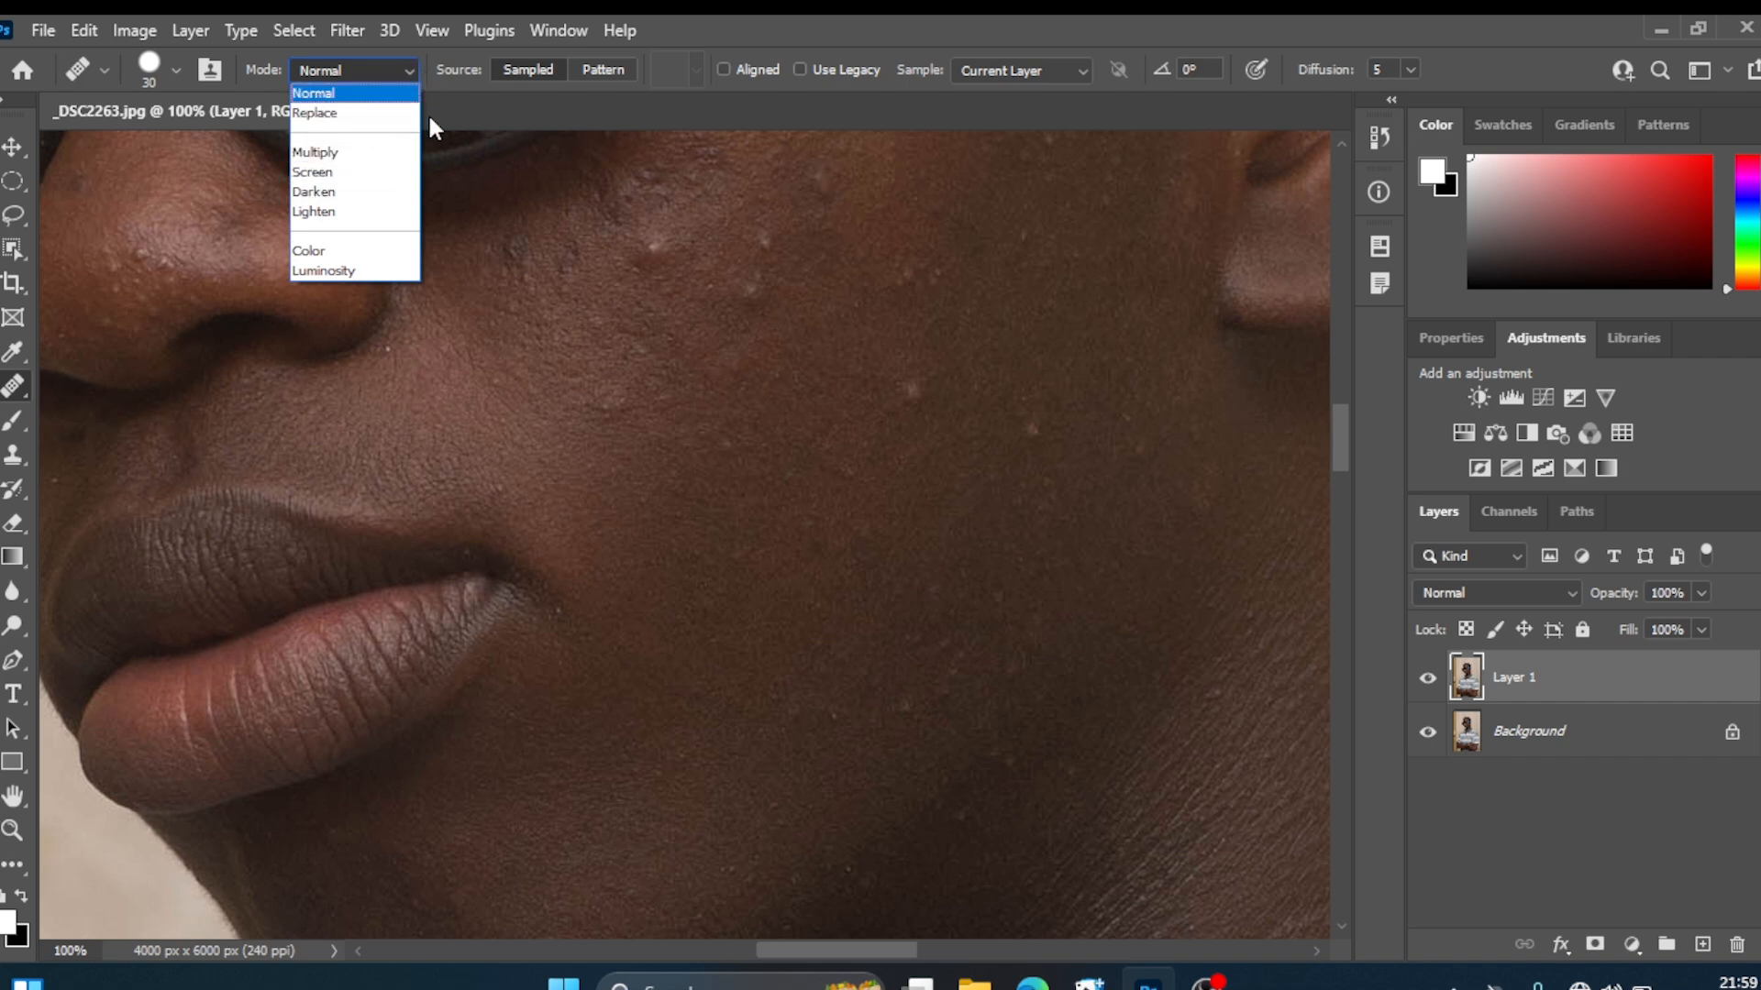
click(334, 114)
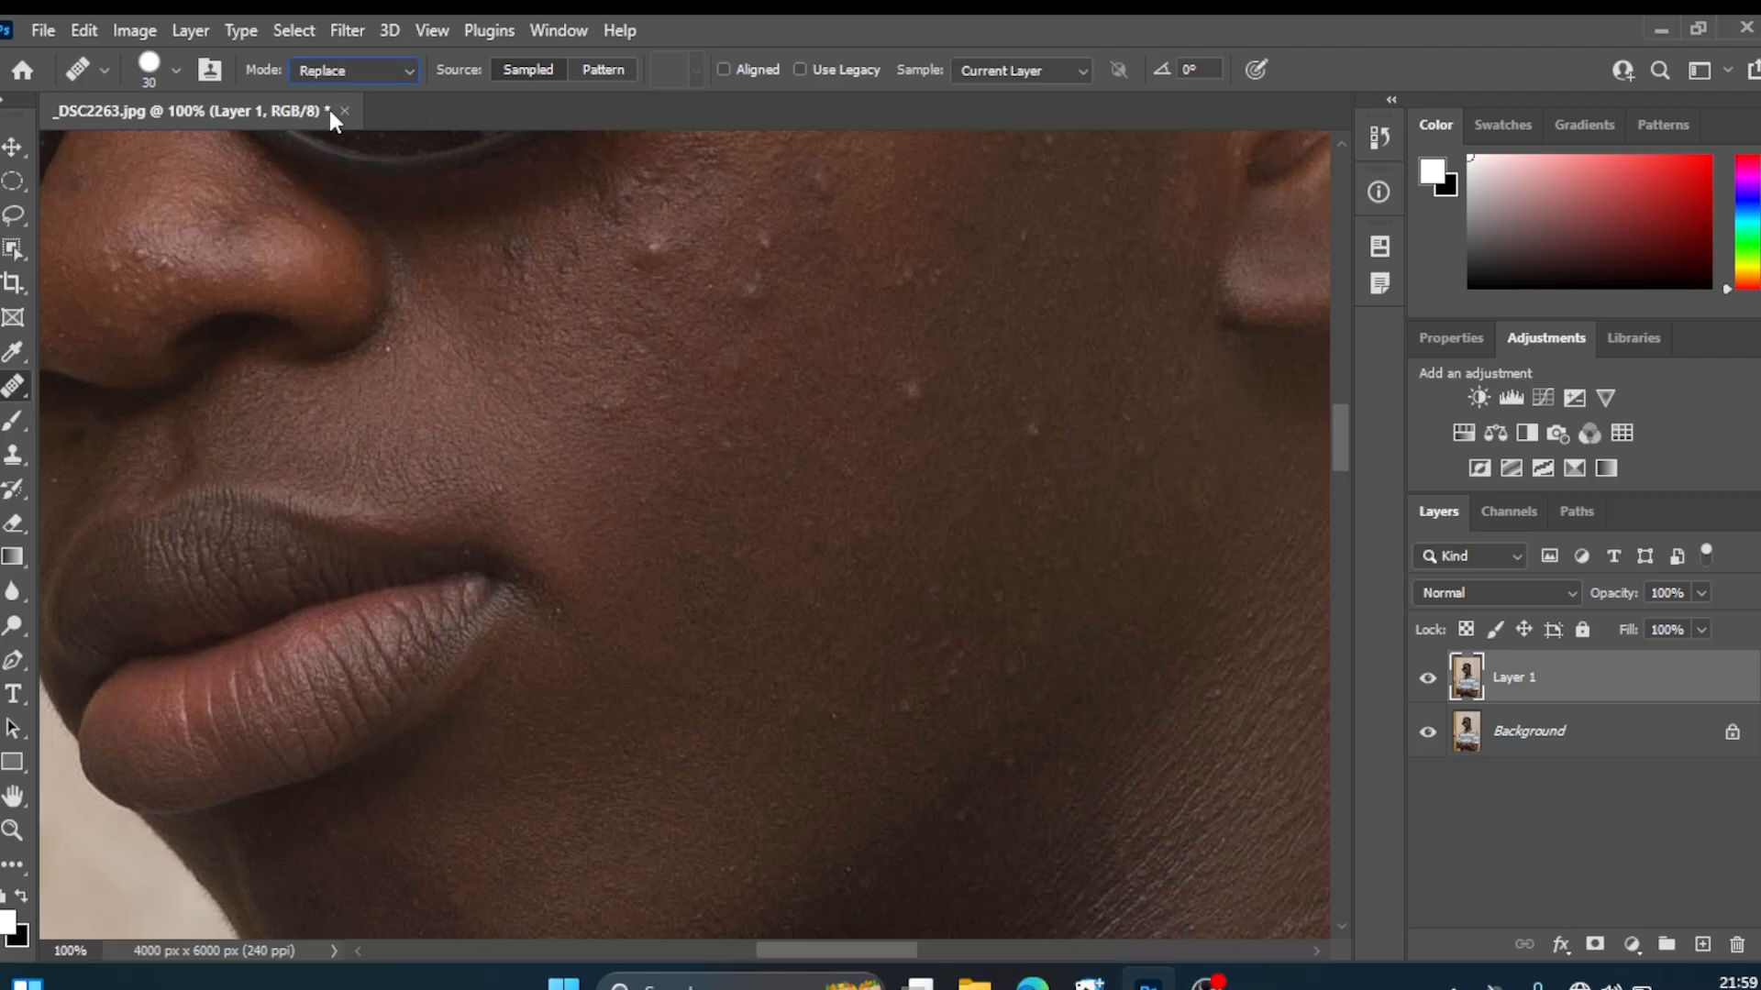
click(611, 371)
alt+click(682, 505)
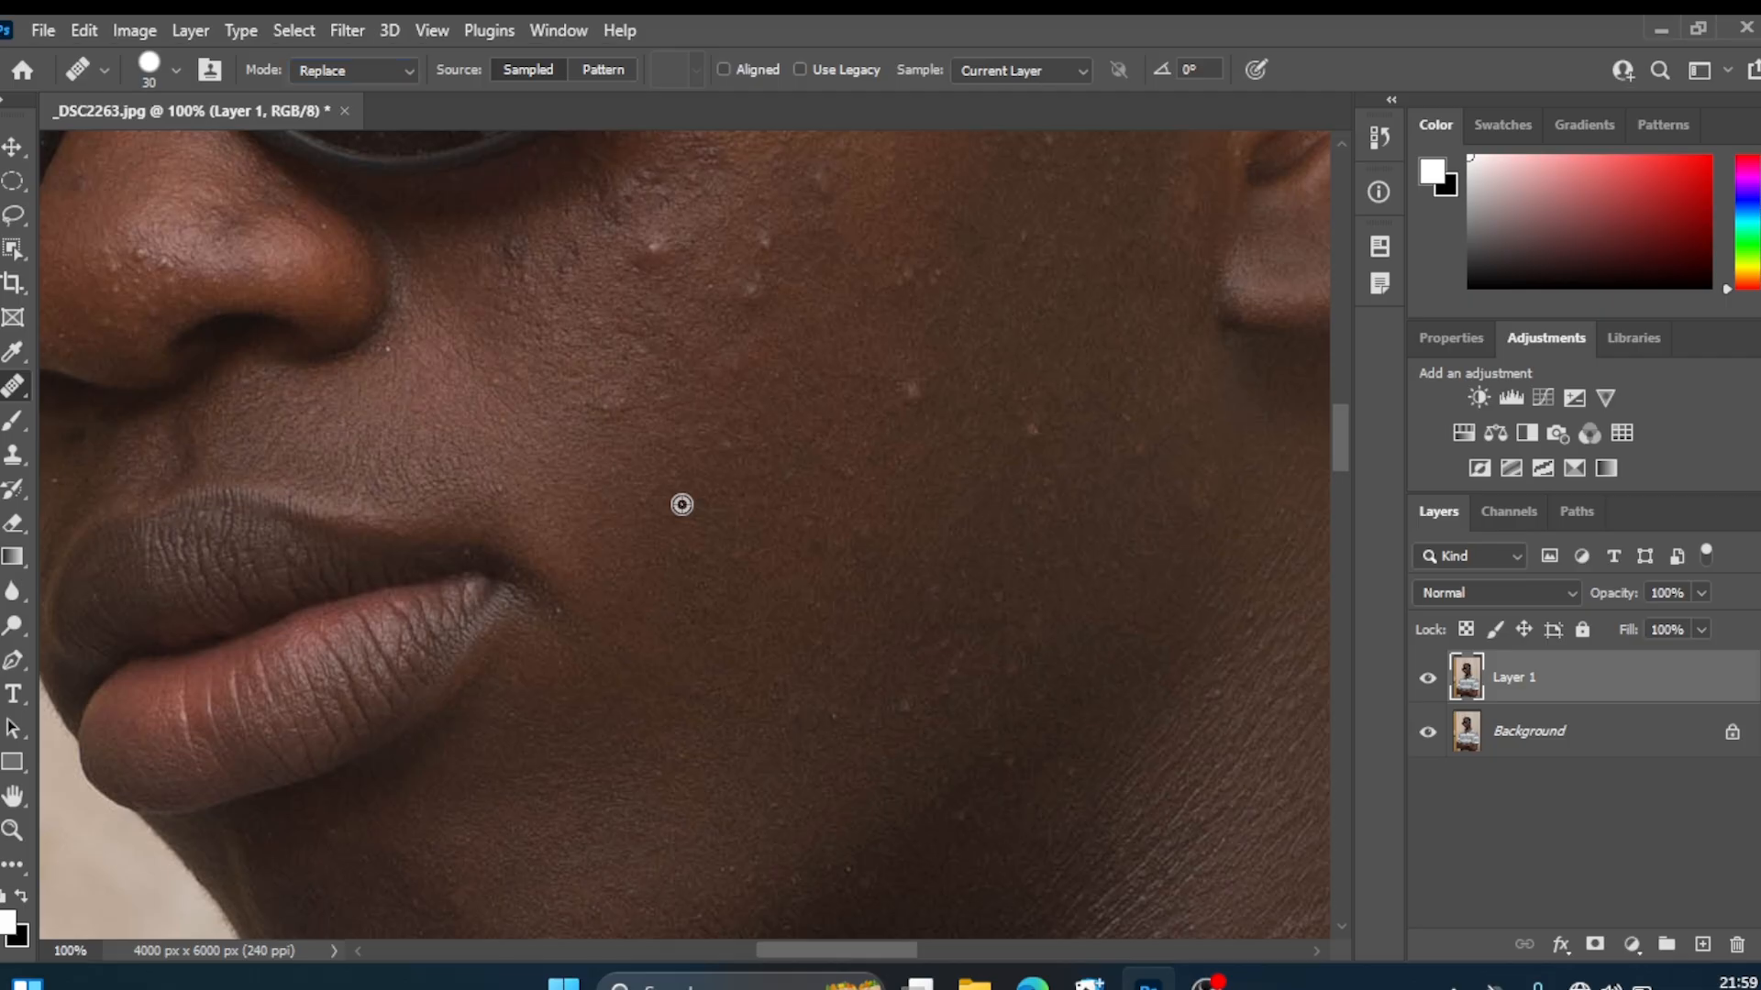
click(616, 282)
mouse_move(616, 283)
mouse_down()
mouse_move(671, 246)
mouse_move(692, 257)
mouse_move(627, 255)
mouse_move(599, 281)
mouse_move(708, 303)
mouse_move(756, 290)
mouse_move(737, 264)
mouse_move(617, 269)
mouse_move(757, 235)
mouse_move(762, 279)
mouse_up()
Try the Healing Brush in Multiply mode on the upper cheek with skin sampled beside the mouth, and undo the strokes.
click(407, 70)
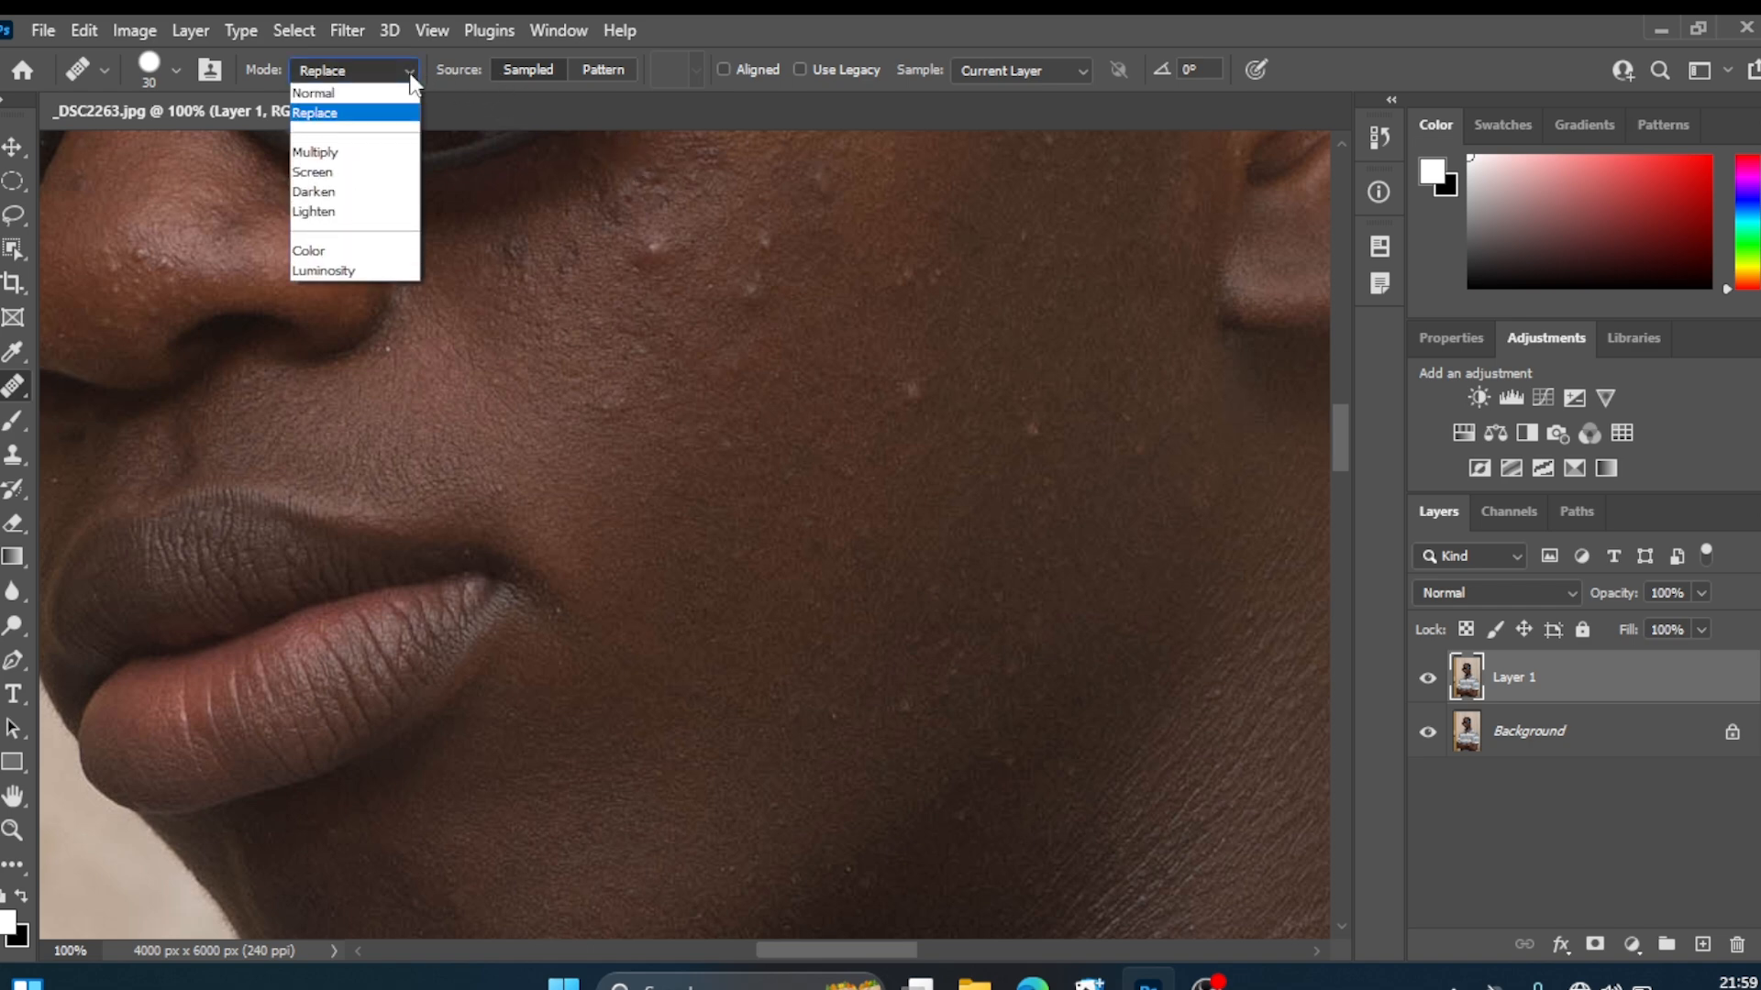
click(372, 151)
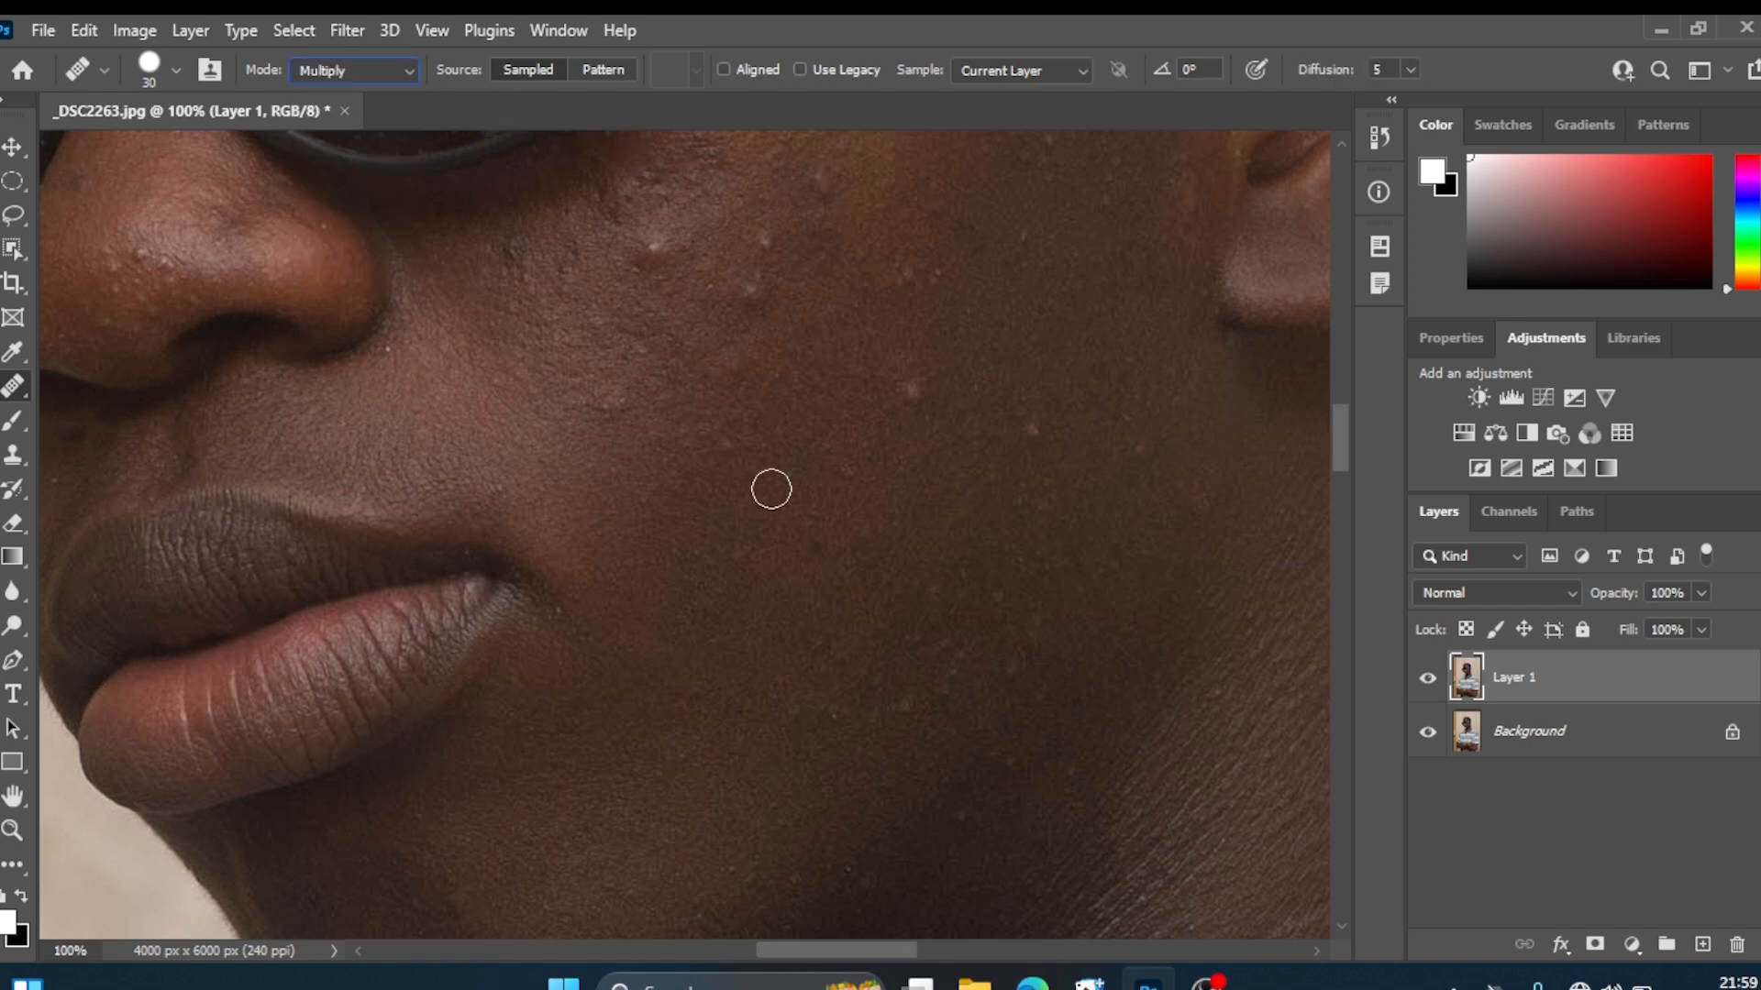
alt+click(662, 515)
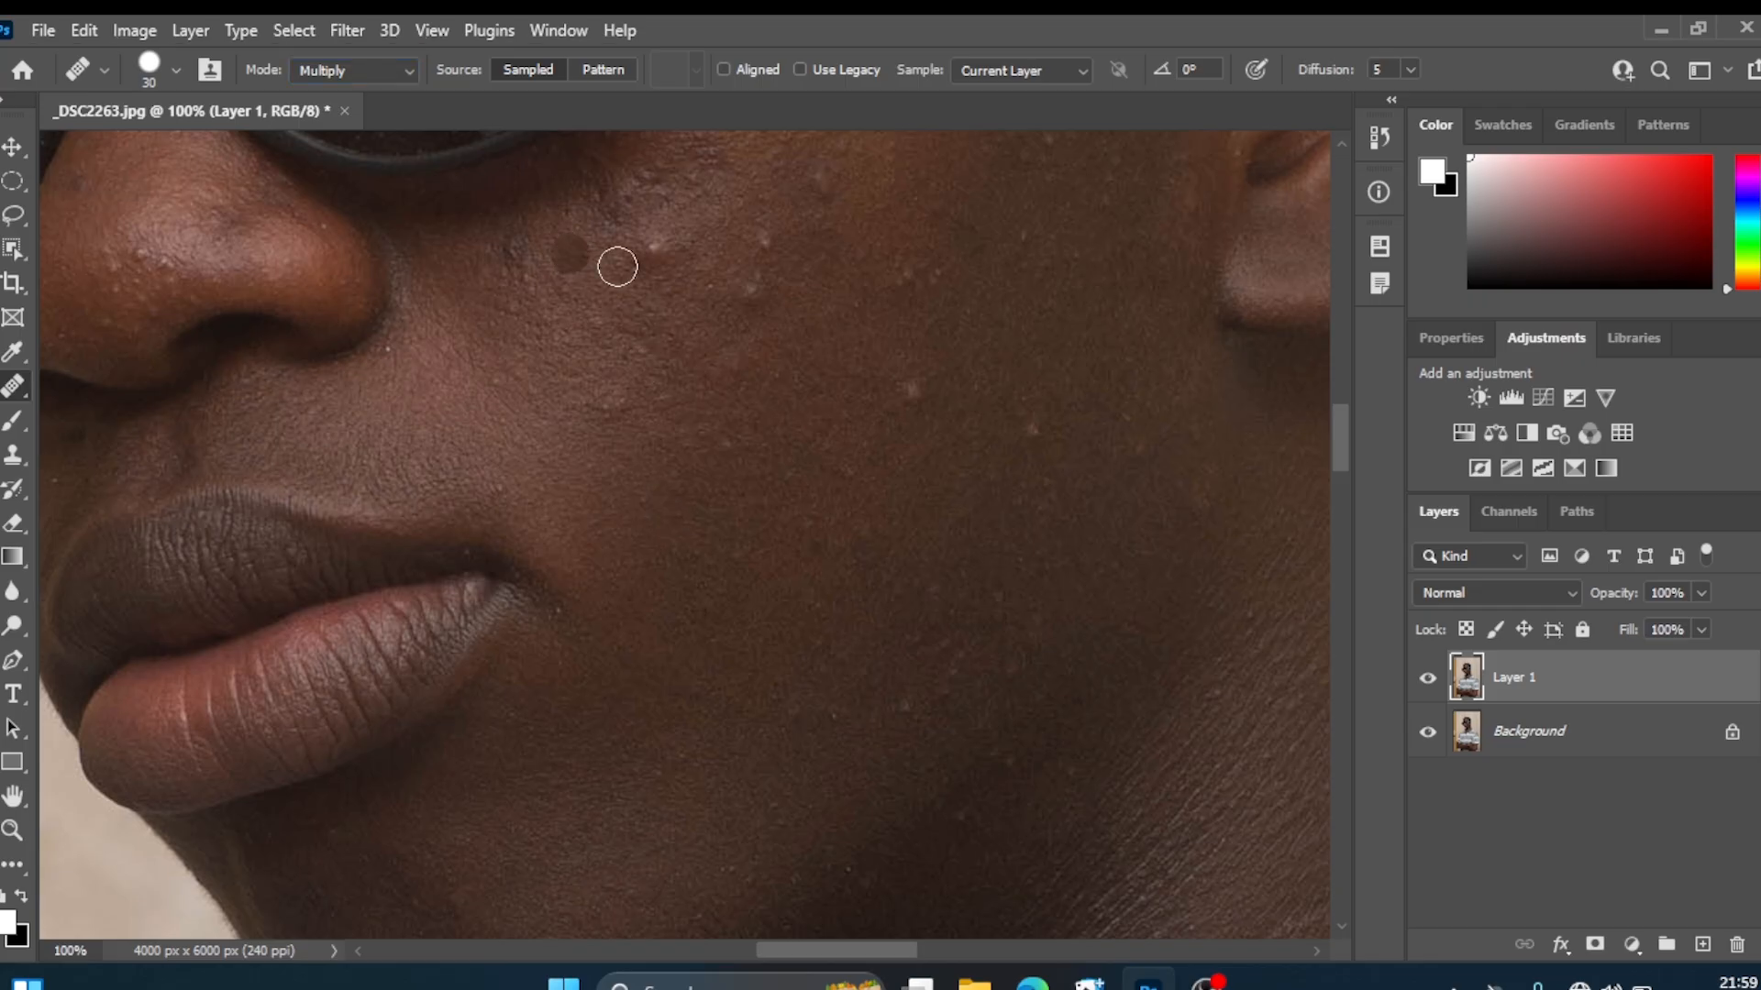
mouse_move(699, 252)
mouse_down()
mouse_move(599, 288)
mouse_move(721, 282)
mouse_move(702, 329)
mouse_move(574, 307)
mouse_move(536, 249)
mouse_move(612, 251)
mouse_move(651, 190)
mouse_move(545, 261)
mouse_move(637, 252)
mouse_move(720, 287)
mouse_move(602, 313)
mouse_move(725, 323)
mouse_move(699, 269)
mouse_move(659, 273)
mouse_up()
click(659, 274)
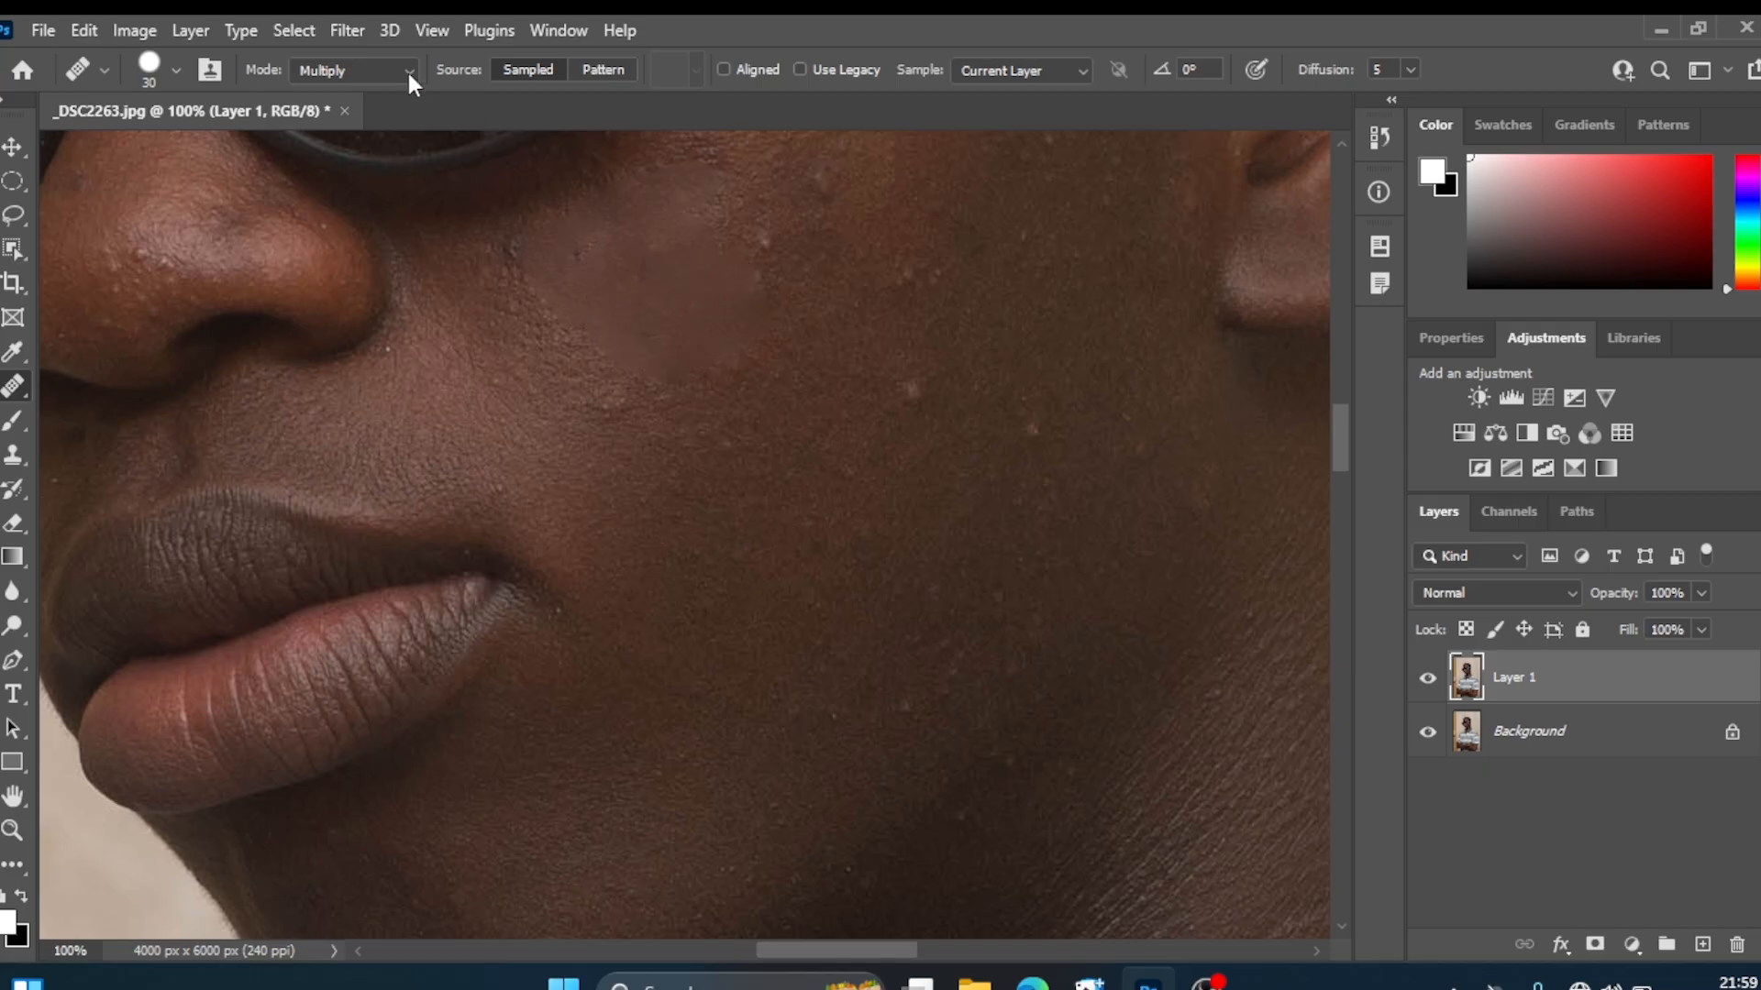
key(ctrl+z)
Set the Healing Brush to Screen mode, sample skin from the middle of the cheek, and paint over the upper cheek below the sunglasses.
click(410, 74)
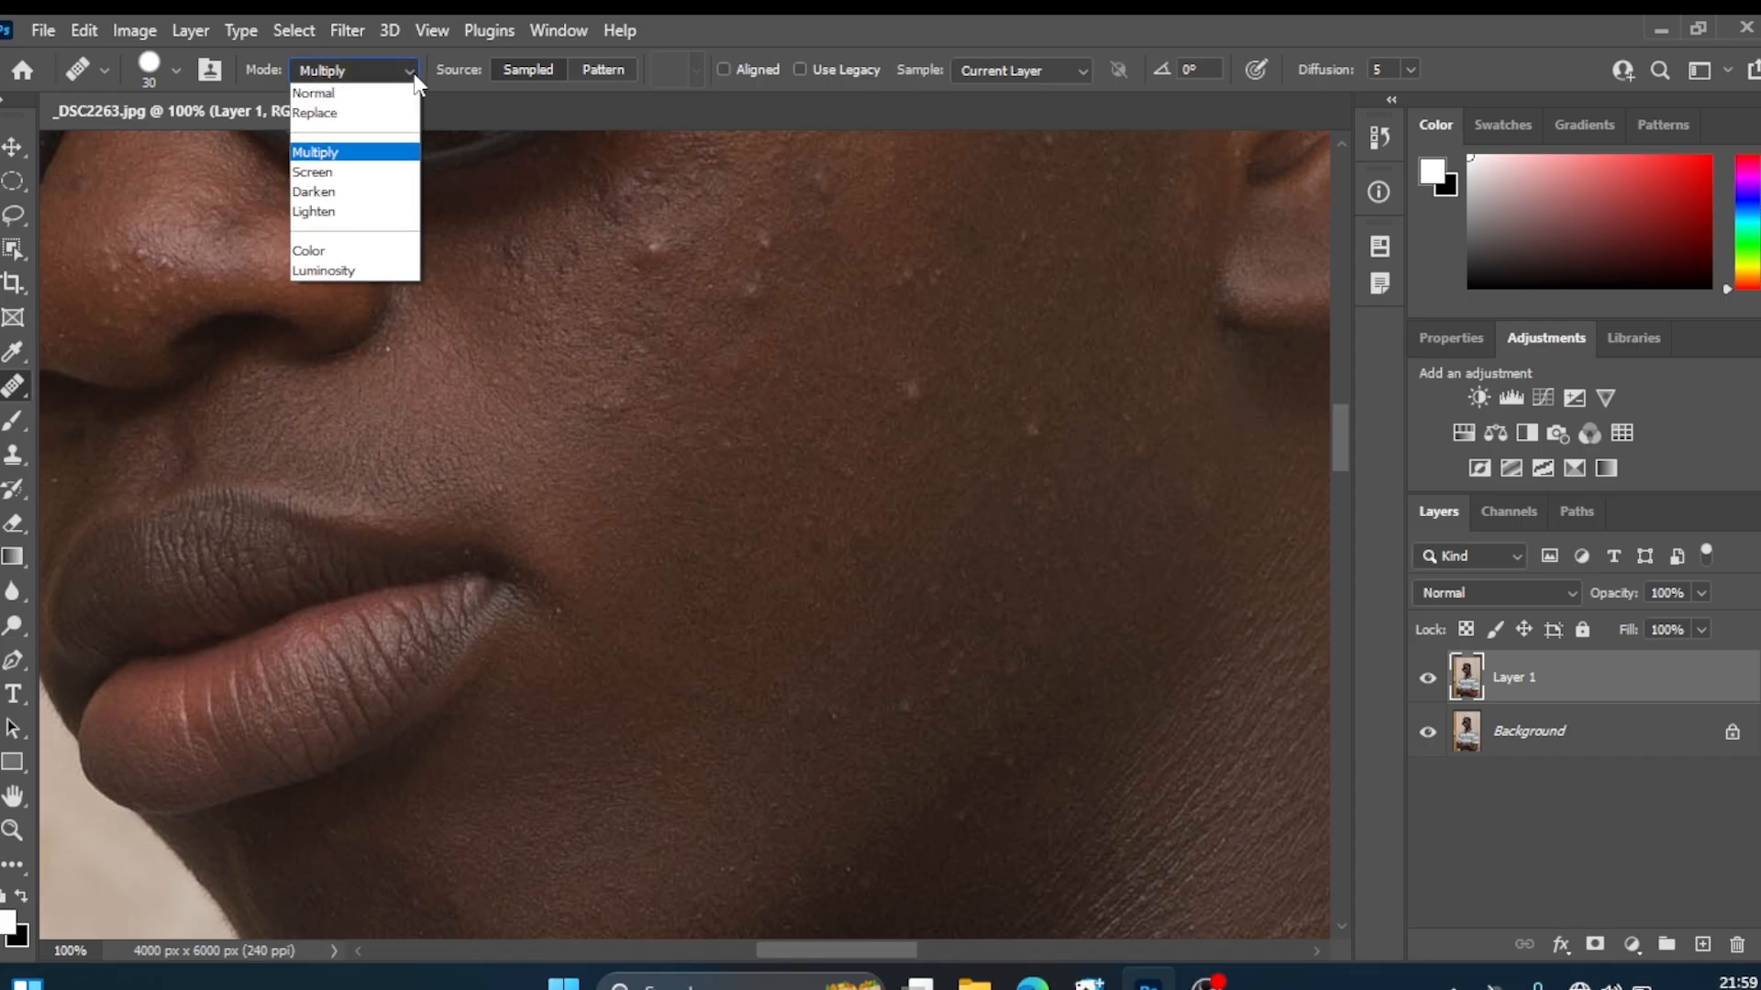
click(371, 172)
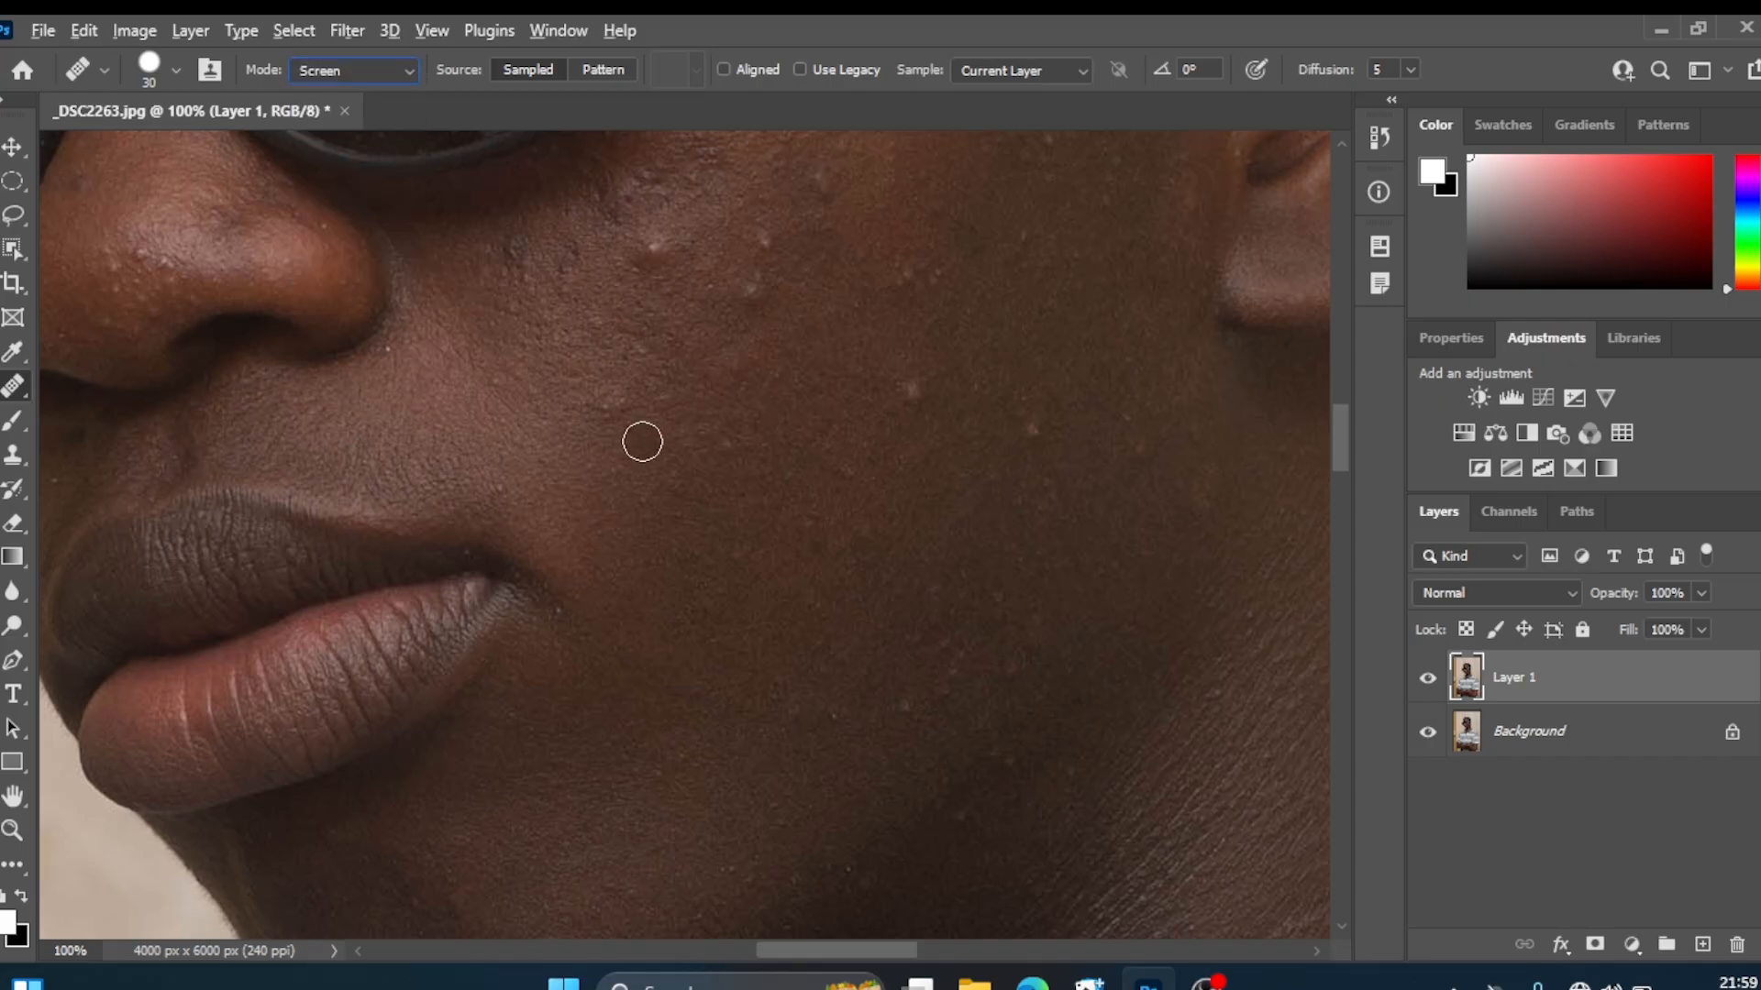
alt+click(642, 442)
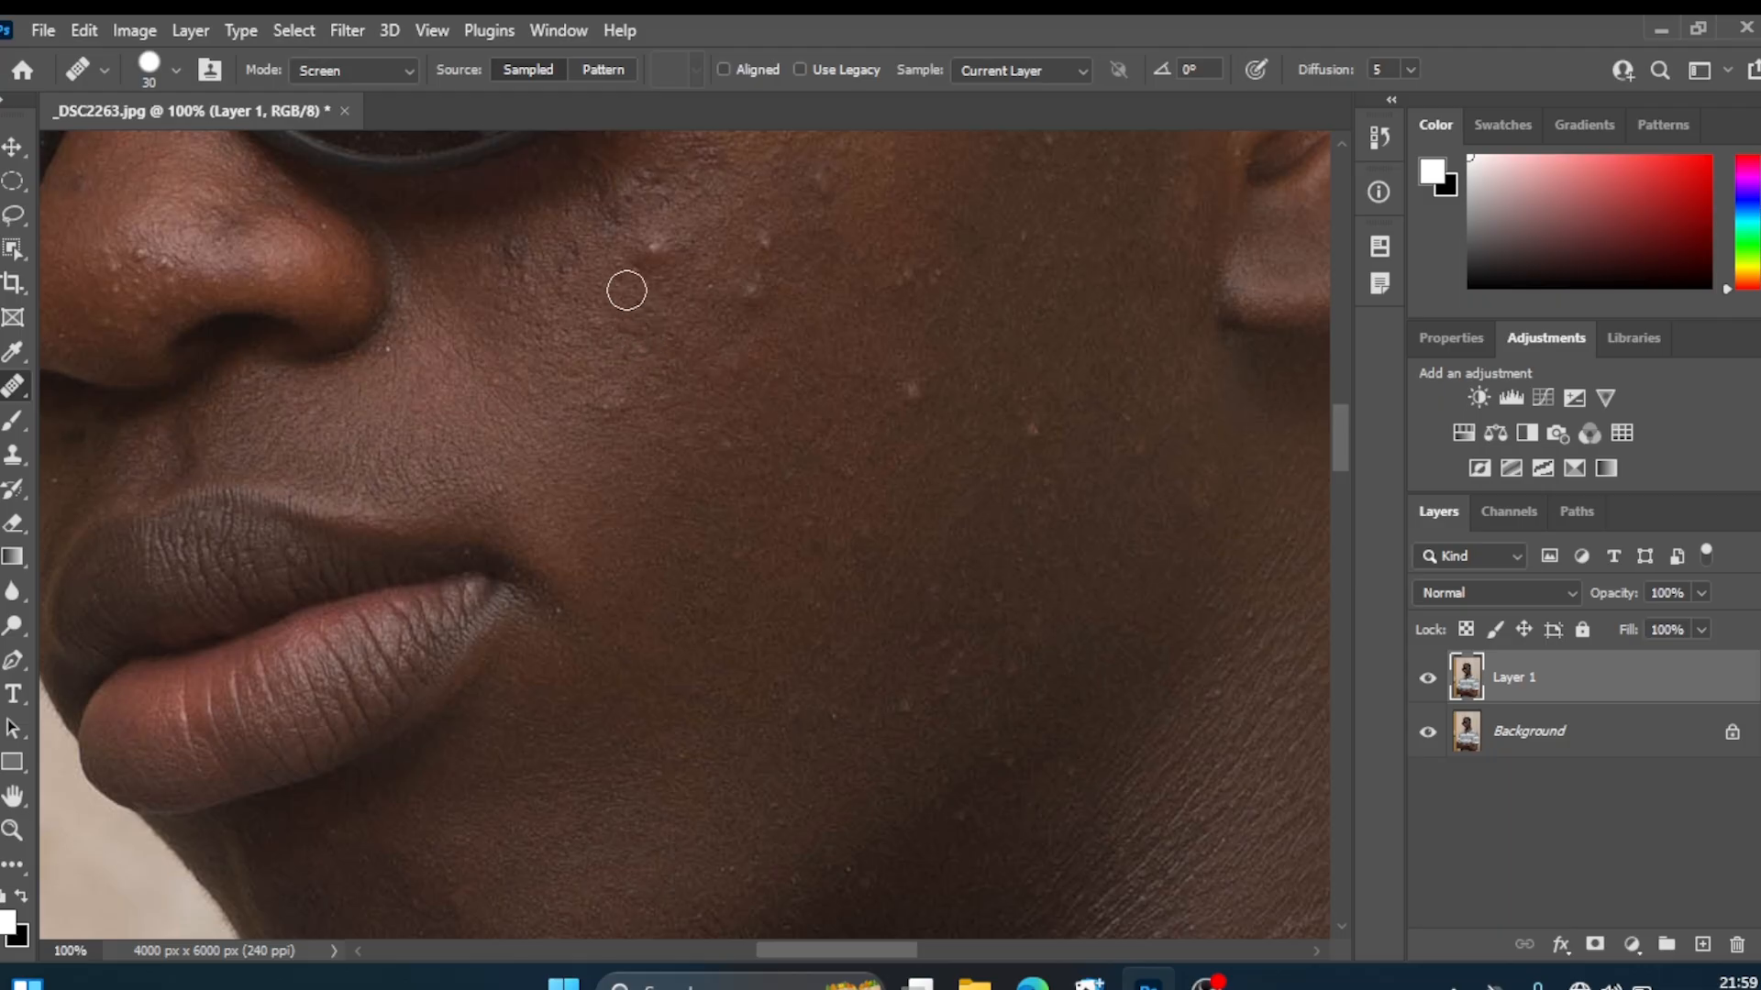
mouse_move(641, 280)
mouse_down()
mouse_move(680, 234)
mouse_move(641, 246)
mouse_move(674, 274)
mouse_move(623, 256)
mouse_move(683, 256)
mouse_move(613, 271)
mouse_move(661, 263)
mouse_move(761, 328)
mouse_move(740, 314)
mouse_move(783, 271)
mouse_move(563, 255)
mouse_move(690, 173)
mouse_move(547, 278)
mouse_move(509, 282)
mouse_move(692, 246)
mouse_move(539, 243)
mouse_move(516, 280)
mouse_move(639, 192)
mouse_move(524, 266)
mouse_move(630, 369)
mouse_move(589, 421)
mouse_move(751, 303)
mouse_move(625, 259)
mouse_move(678, 235)
mouse_move(687, 159)
mouse_move(492, 266)
mouse_move(635, 209)
mouse_move(563, 199)
mouse_move(525, 260)
mouse_move(644, 250)
mouse_move(534, 266)
mouse_move(696, 363)
mouse_move(769, 276)
mouse_move(677, 358)
mouse_move(759, 242)
mouse_move(727, 193)
mouse_move(520, 253)
mouse_move(685, 143)
mouse_move(575, 204)
mouse_move(747, 178)
mouse_move(650, 191)
mouse_move(541, 248)
mouse_move(527, 294)
mouse_move(486, 307)
mouse_move(477, 245)
mouse_move(661, 180)
mouse_move(713, 218)
mouse_move(644, 187)
mouse_move(745, 164)
mouse_move(487, 248)
mouse_move(648, 185)
mouse_move(496, 237)
mouse_move(672, 150)
mouse_move(551, 272)
mouse_move(499, 224)
mouse_move(635, 159)
mouse_move(499, 205)
mouse_move(657, 204)
mouse_move(538, 271)
mouse_move(474, 231)
mouse_move(720, 201)
mouse_move(495, 224)
mouse_move(741, 180)
mouse_up()
mouse_move(498, 292)
mouse_down()
mouse_move(700, 259)
mouse_move(542, 290)
mouse_move(633, 198)
mouse_up()
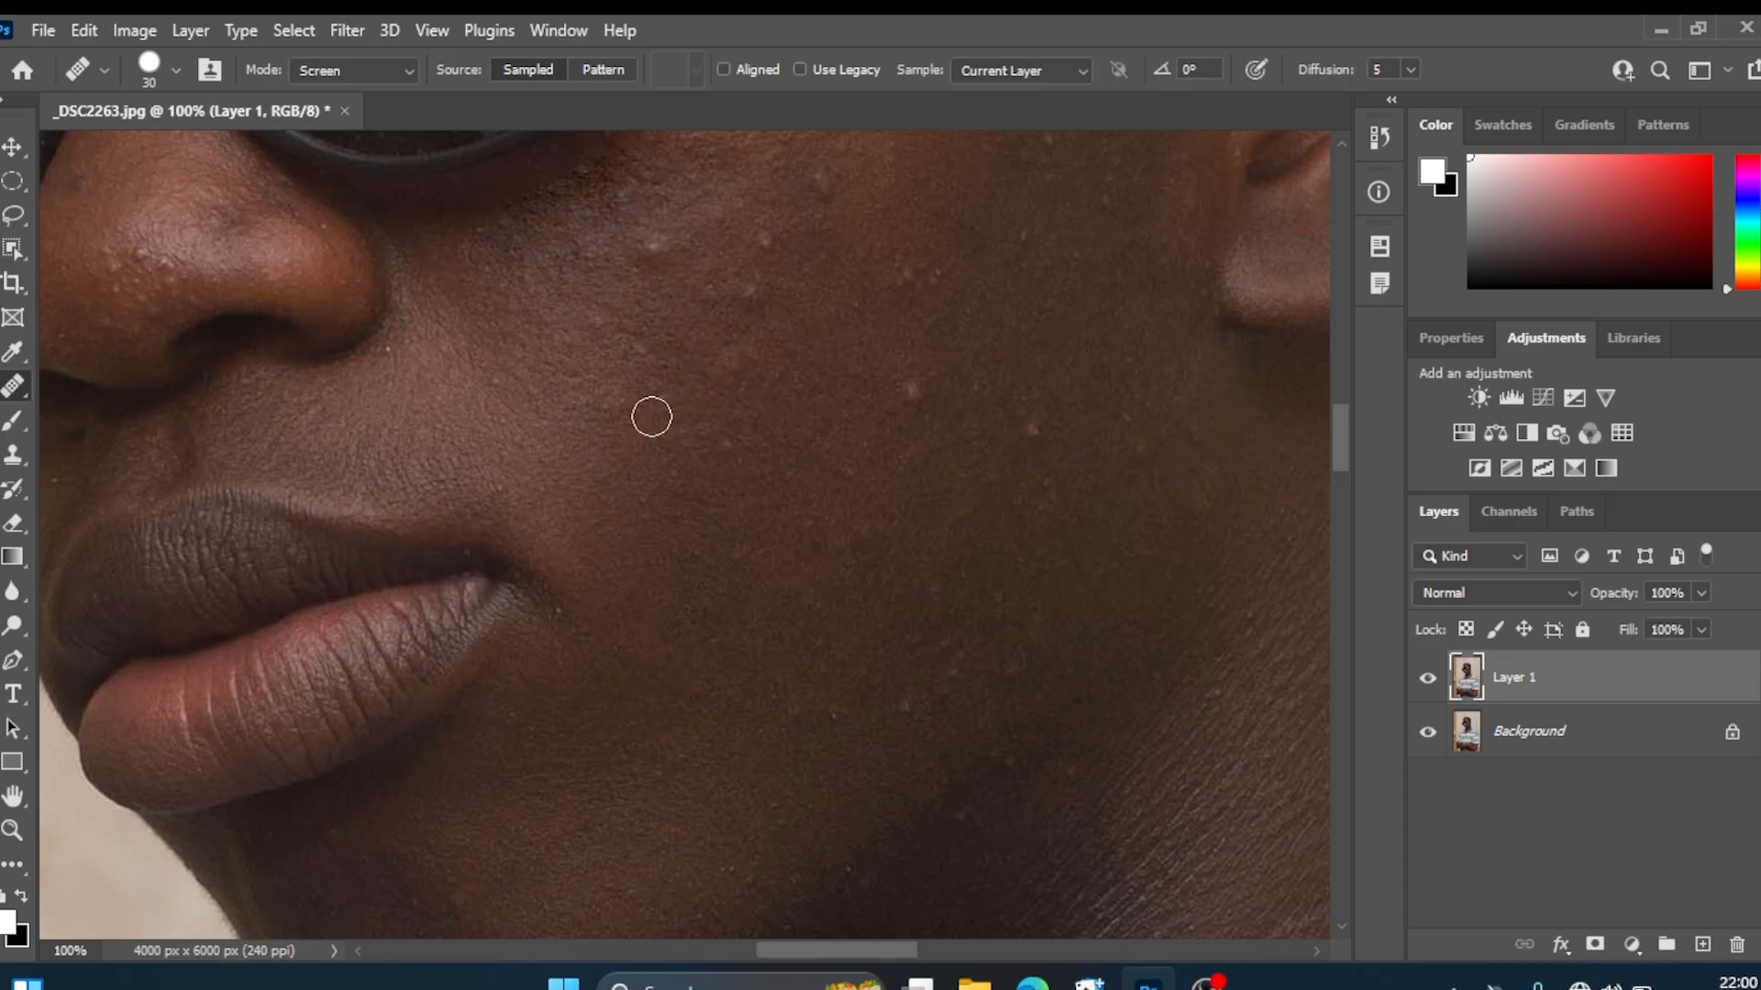
Return the Healing Brush to Normal mode and switch to the Patch tool.
click(403, 68)
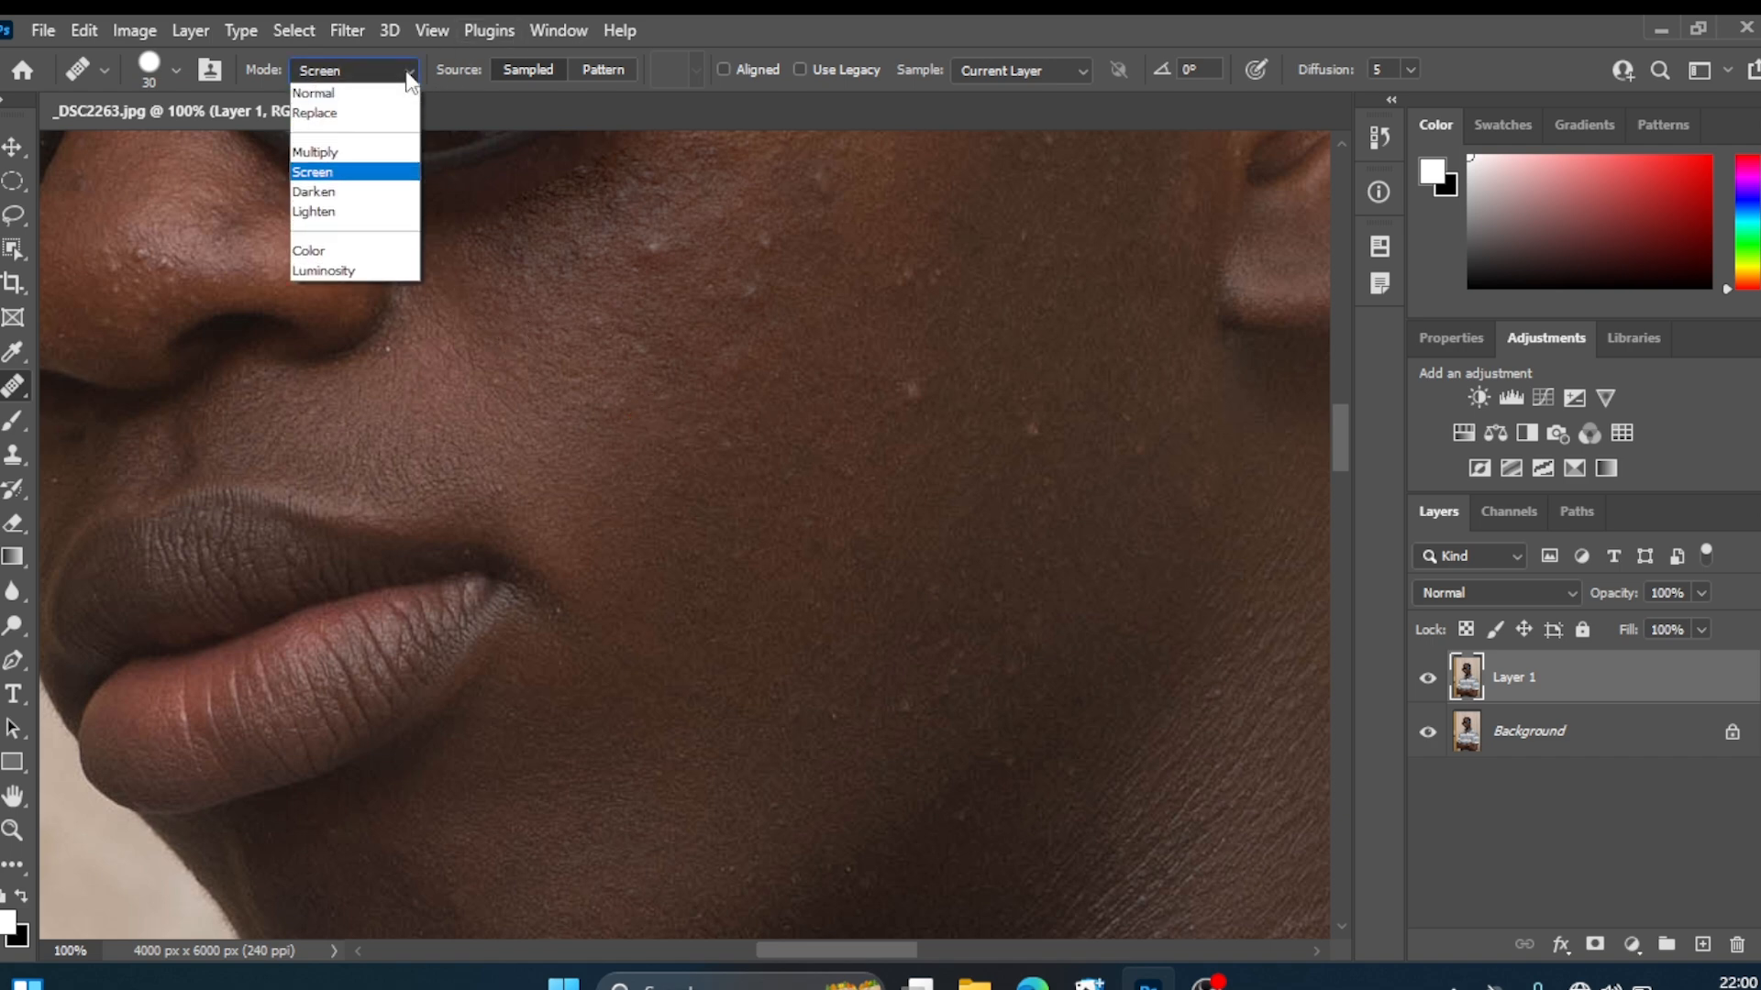
click(350, 94)
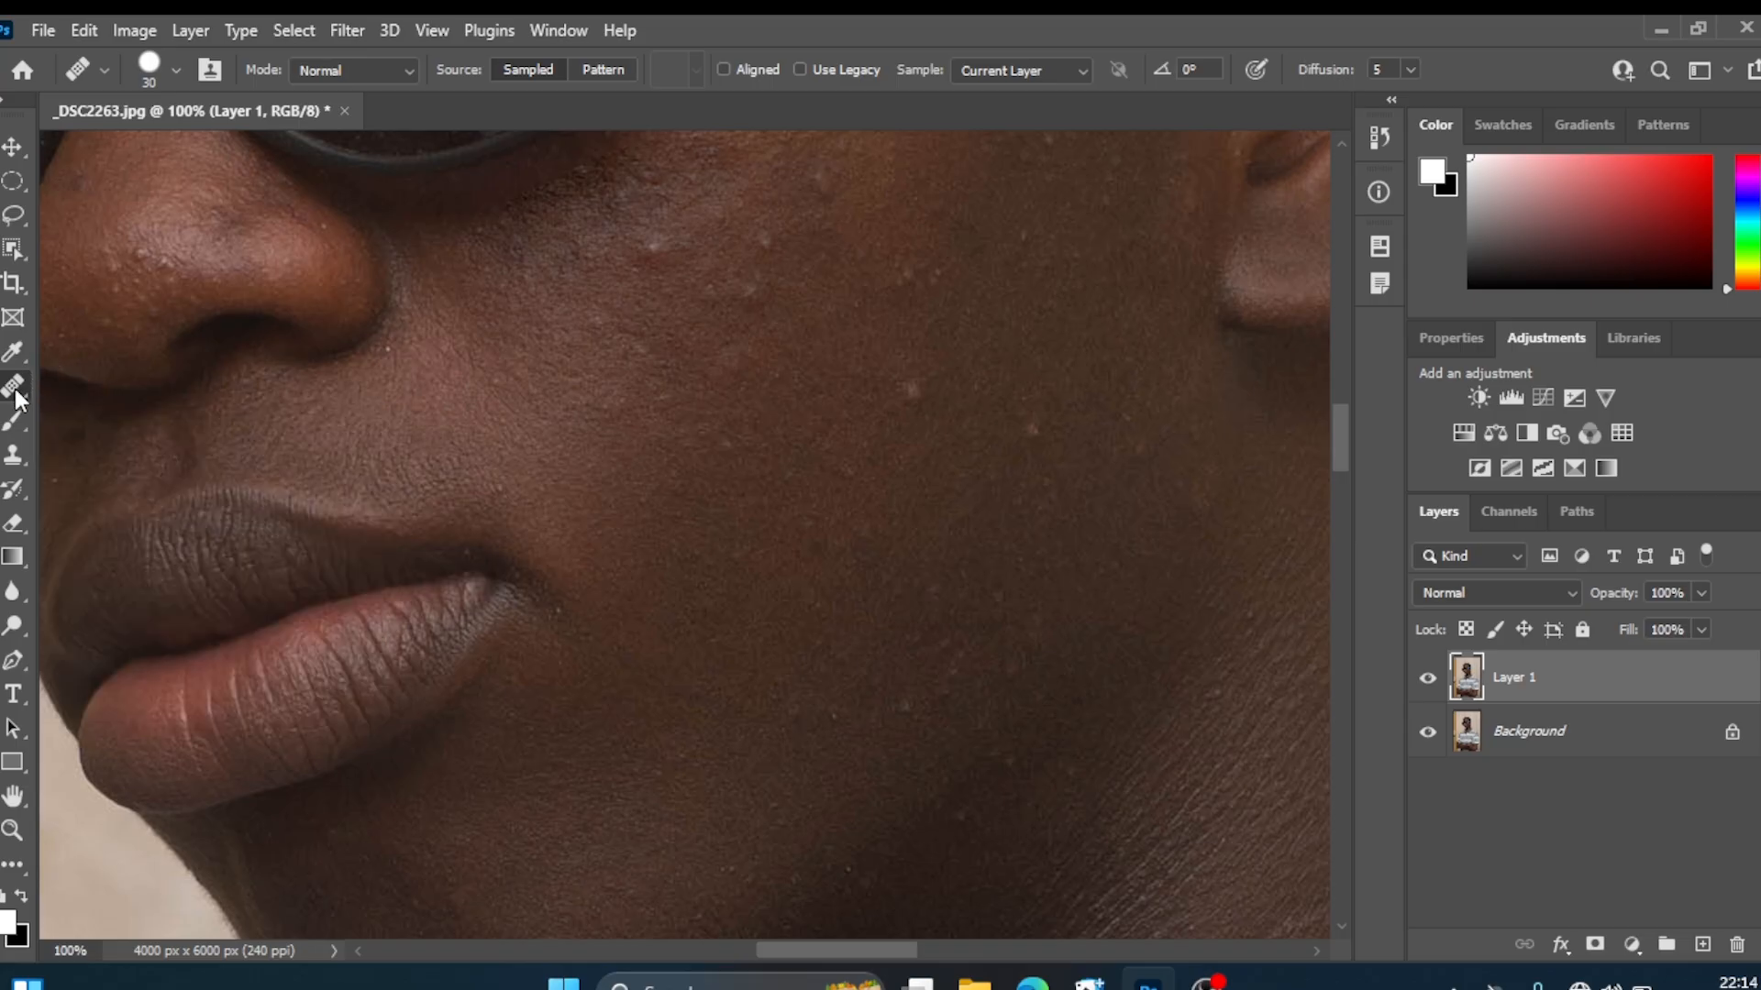
right_click(15, 389)
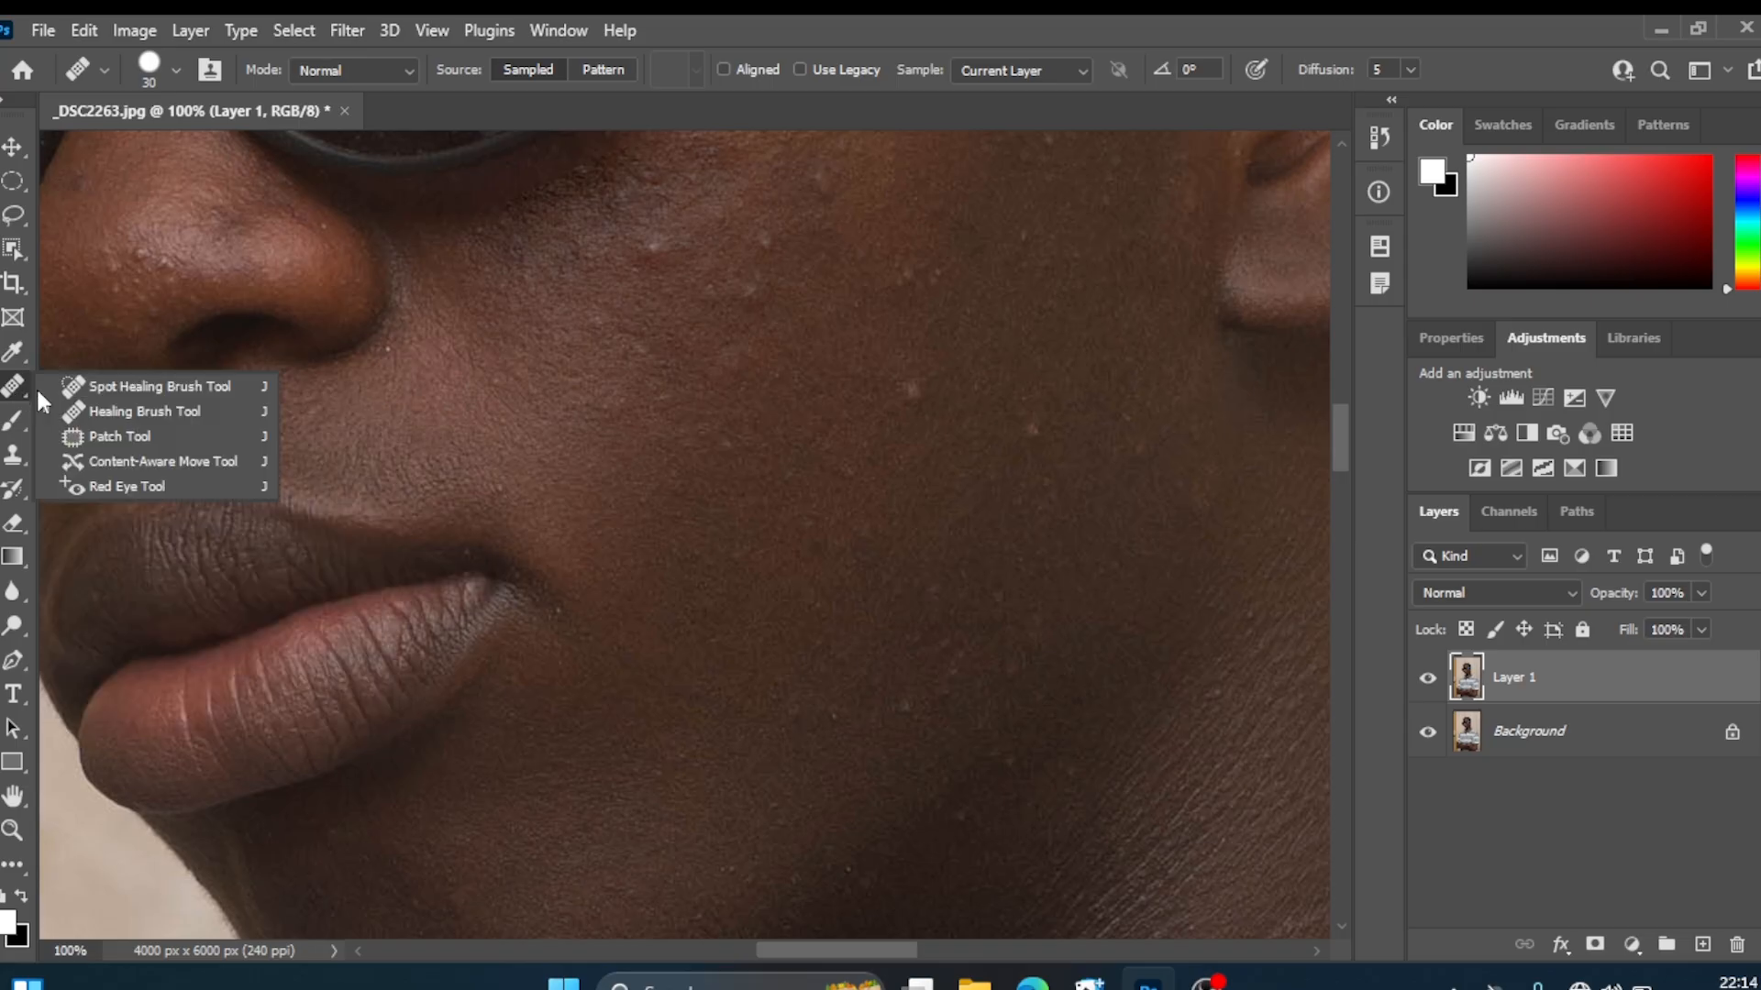
click(135, 436)
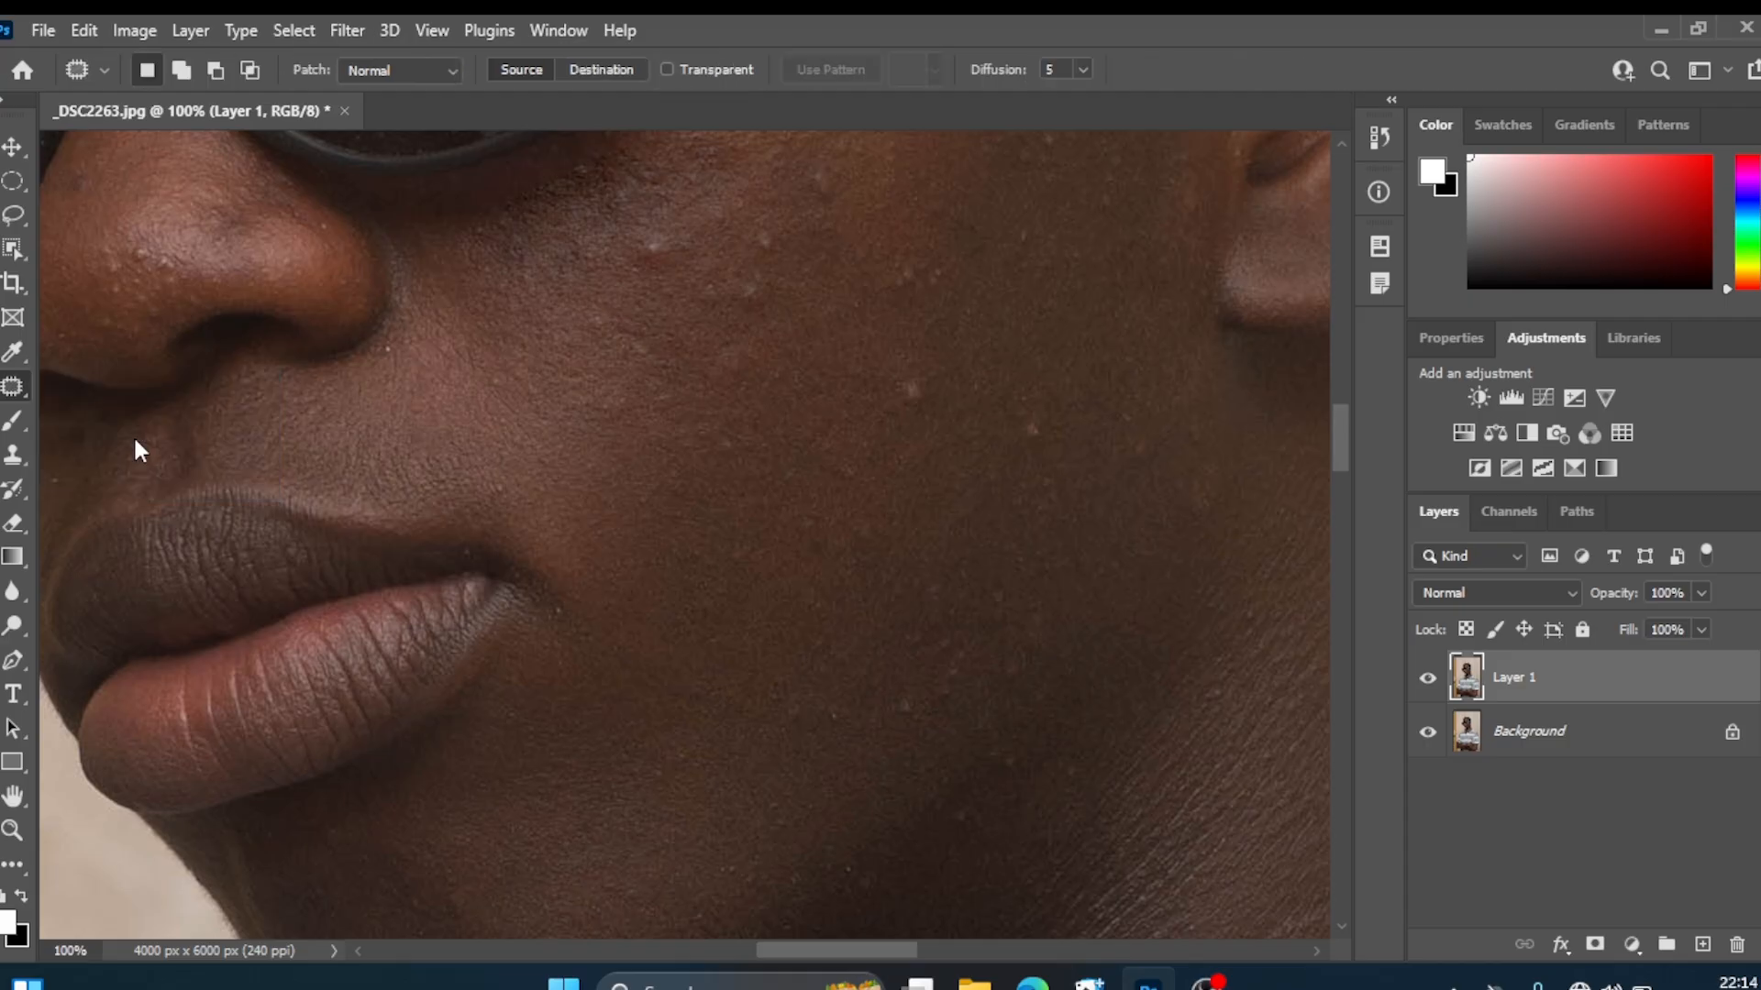
right_click(20, 392)
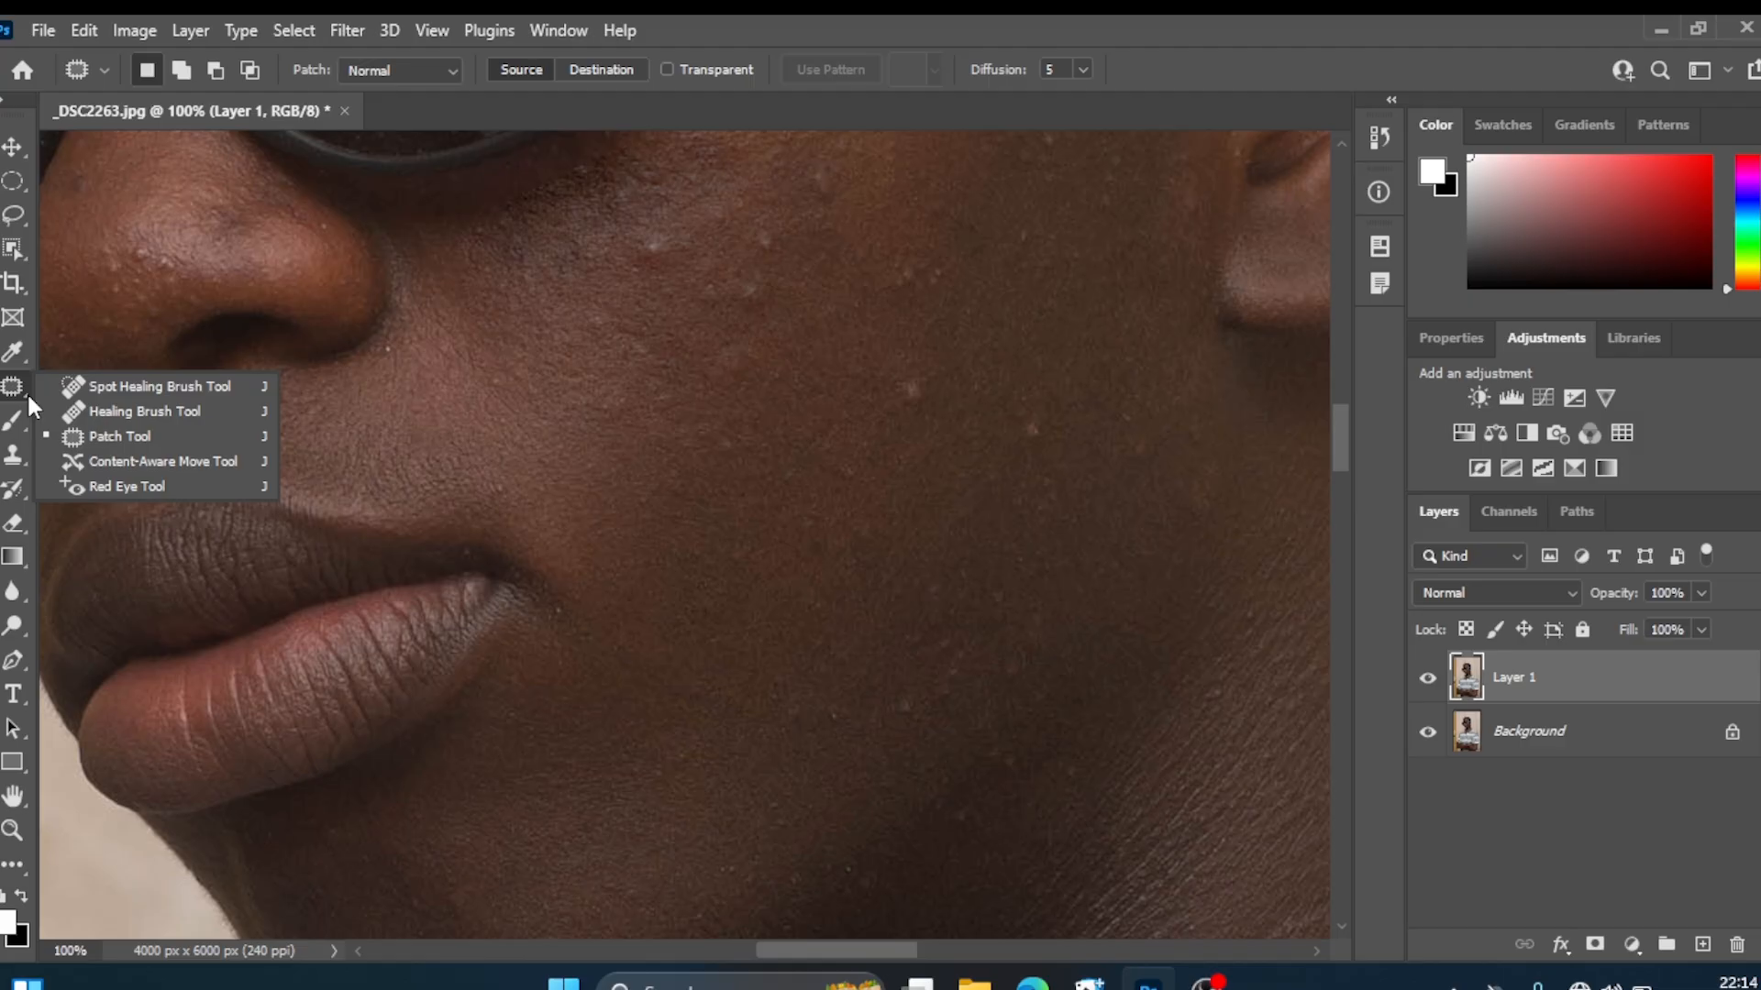
click(26, 394)
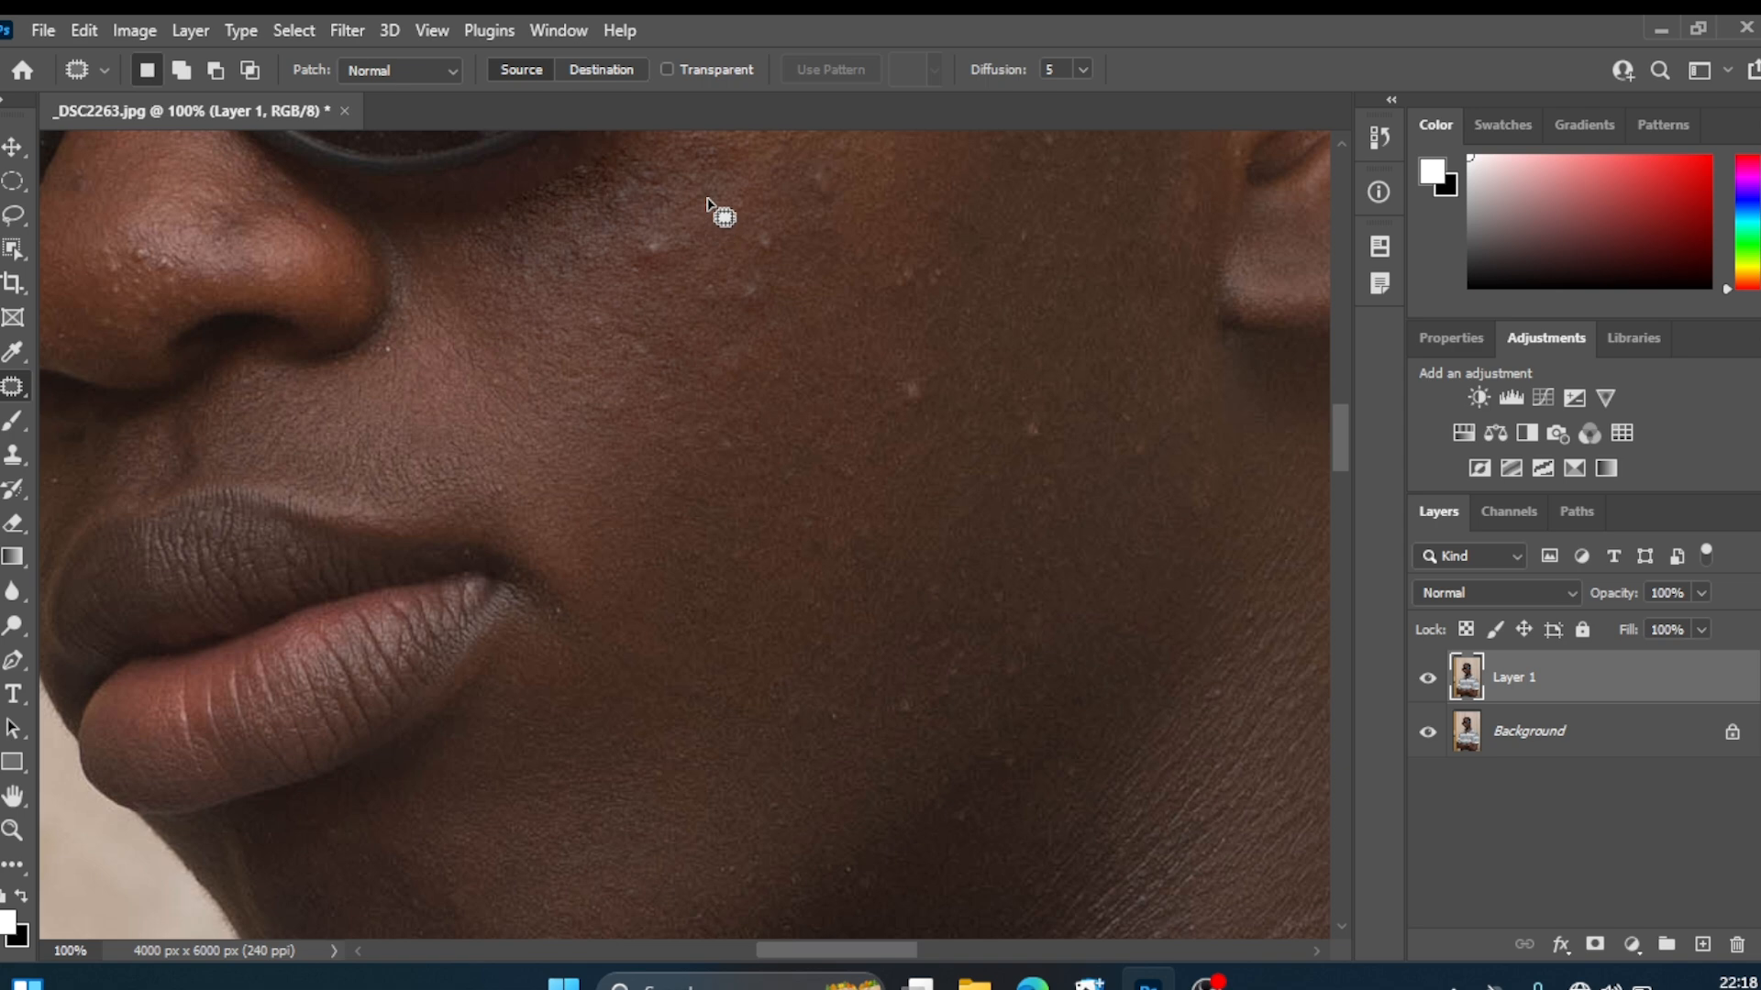
Try patching the outlined upper-cheek bumps below the sunglasses with smoother skin from lower on the cheek, deselect, and undo the patch.
mouse_move(708, 200)
mouse_down()
mouse_move(581, 248)
mouse_move(582, 311)
mouse_move(673, 337)
mouse_move(769, 316)
mouse_move(793, 261)
mouse_move(773, 229)
mouse_move(683, 202)
mouse_up()
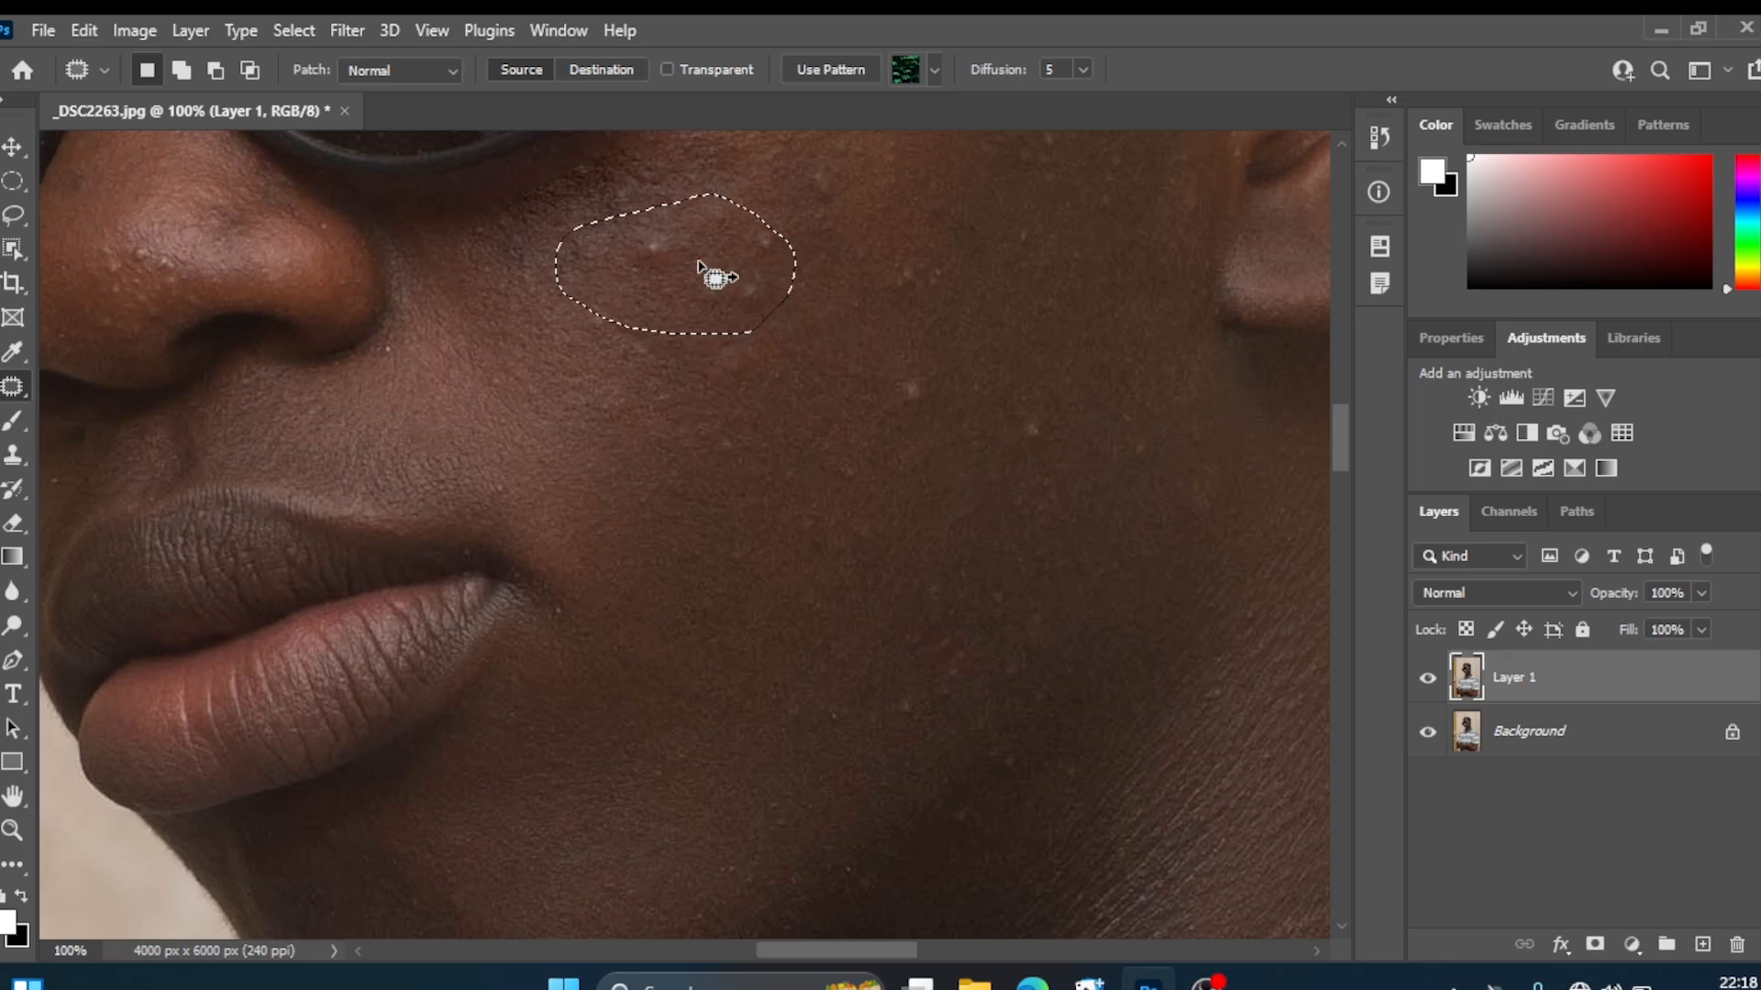
drag(725, 340, 592, 440)
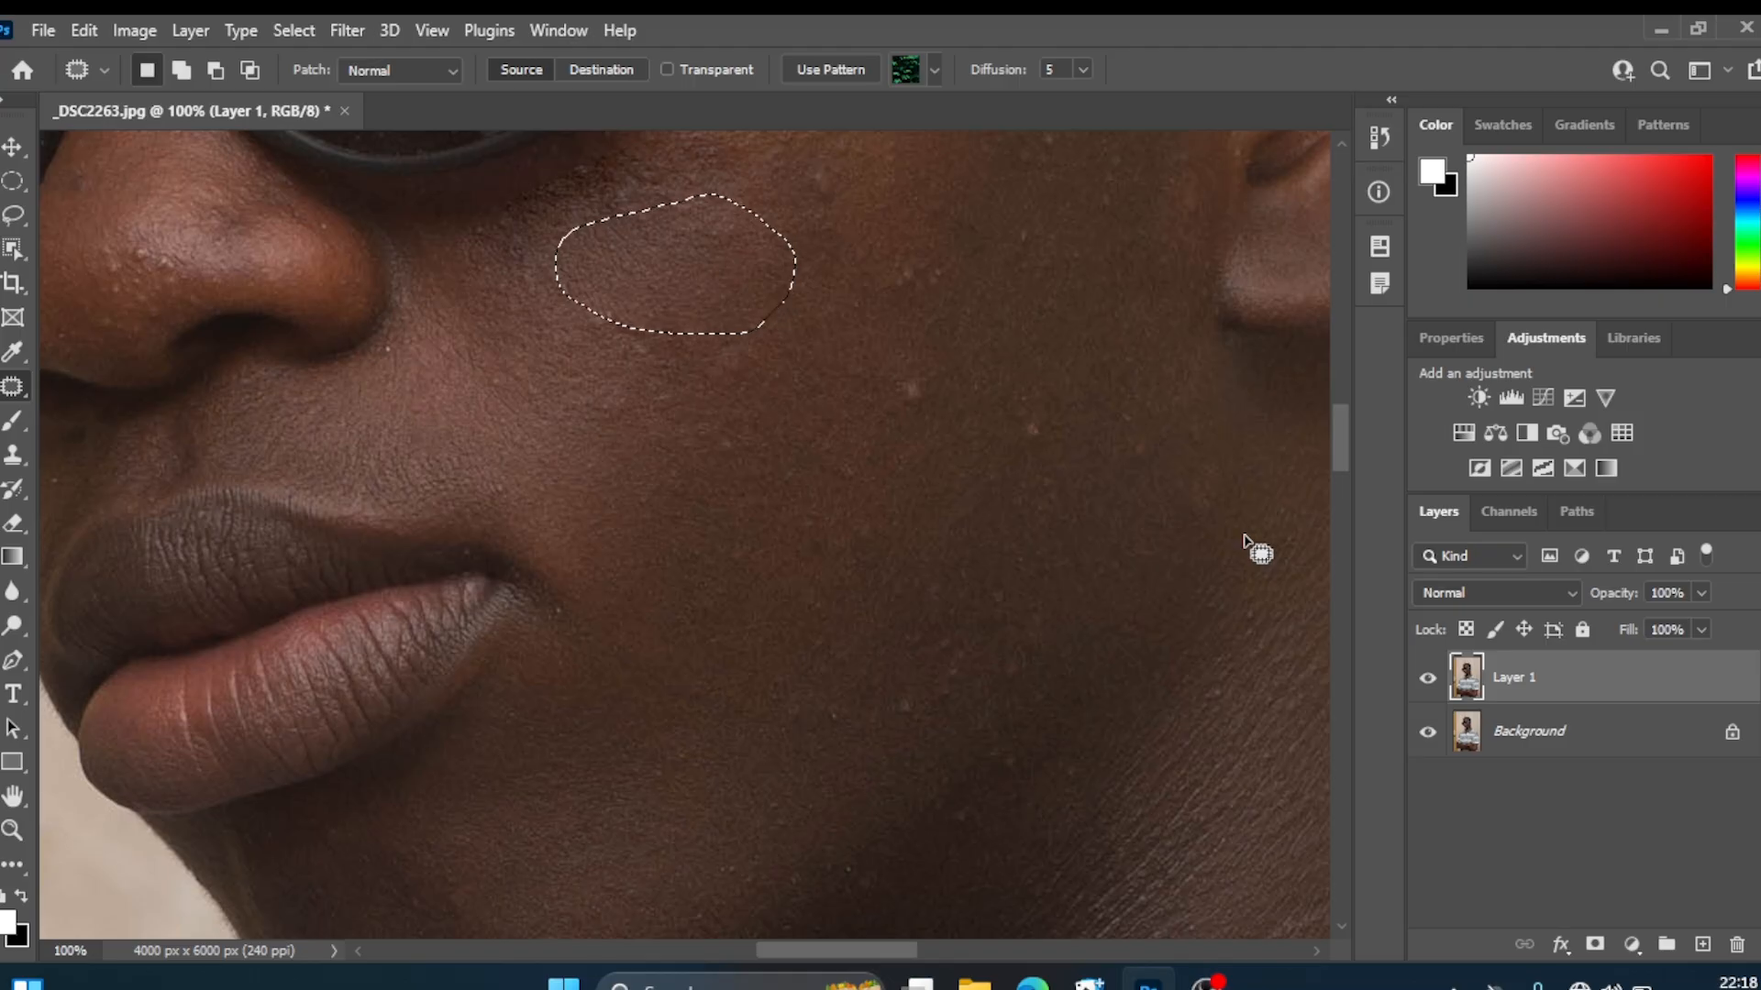
key(ctrl+d)
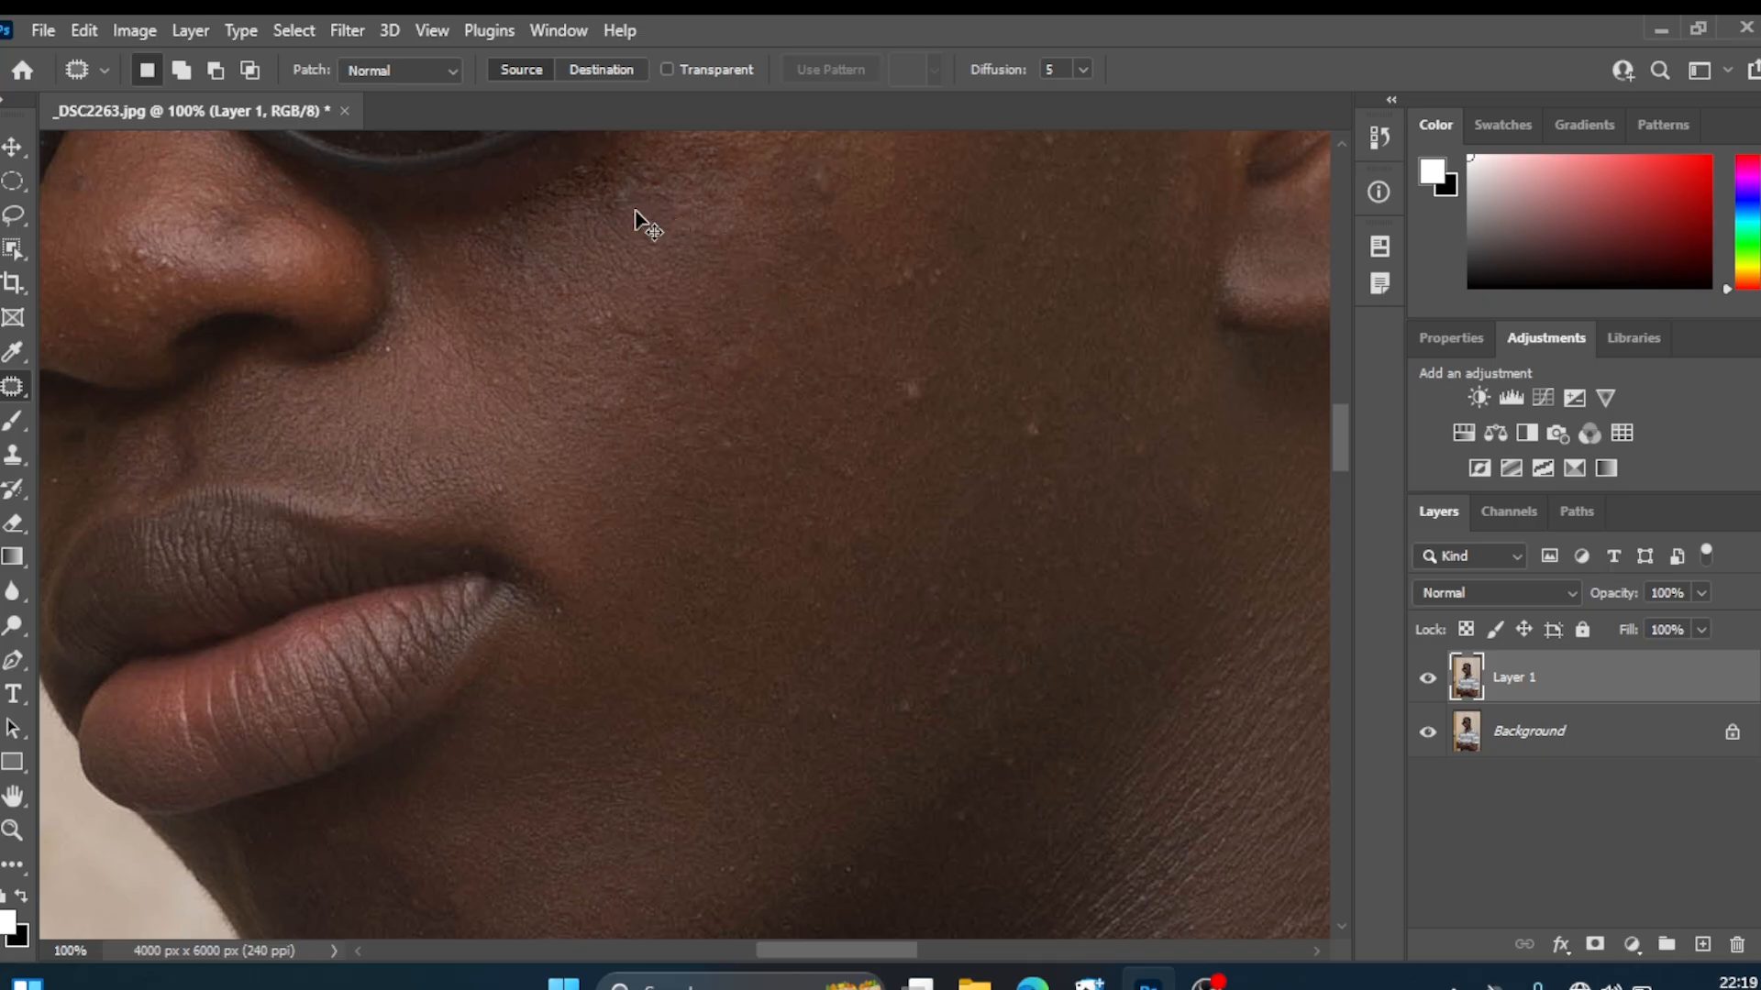
drag(639, 220, 652, 229)
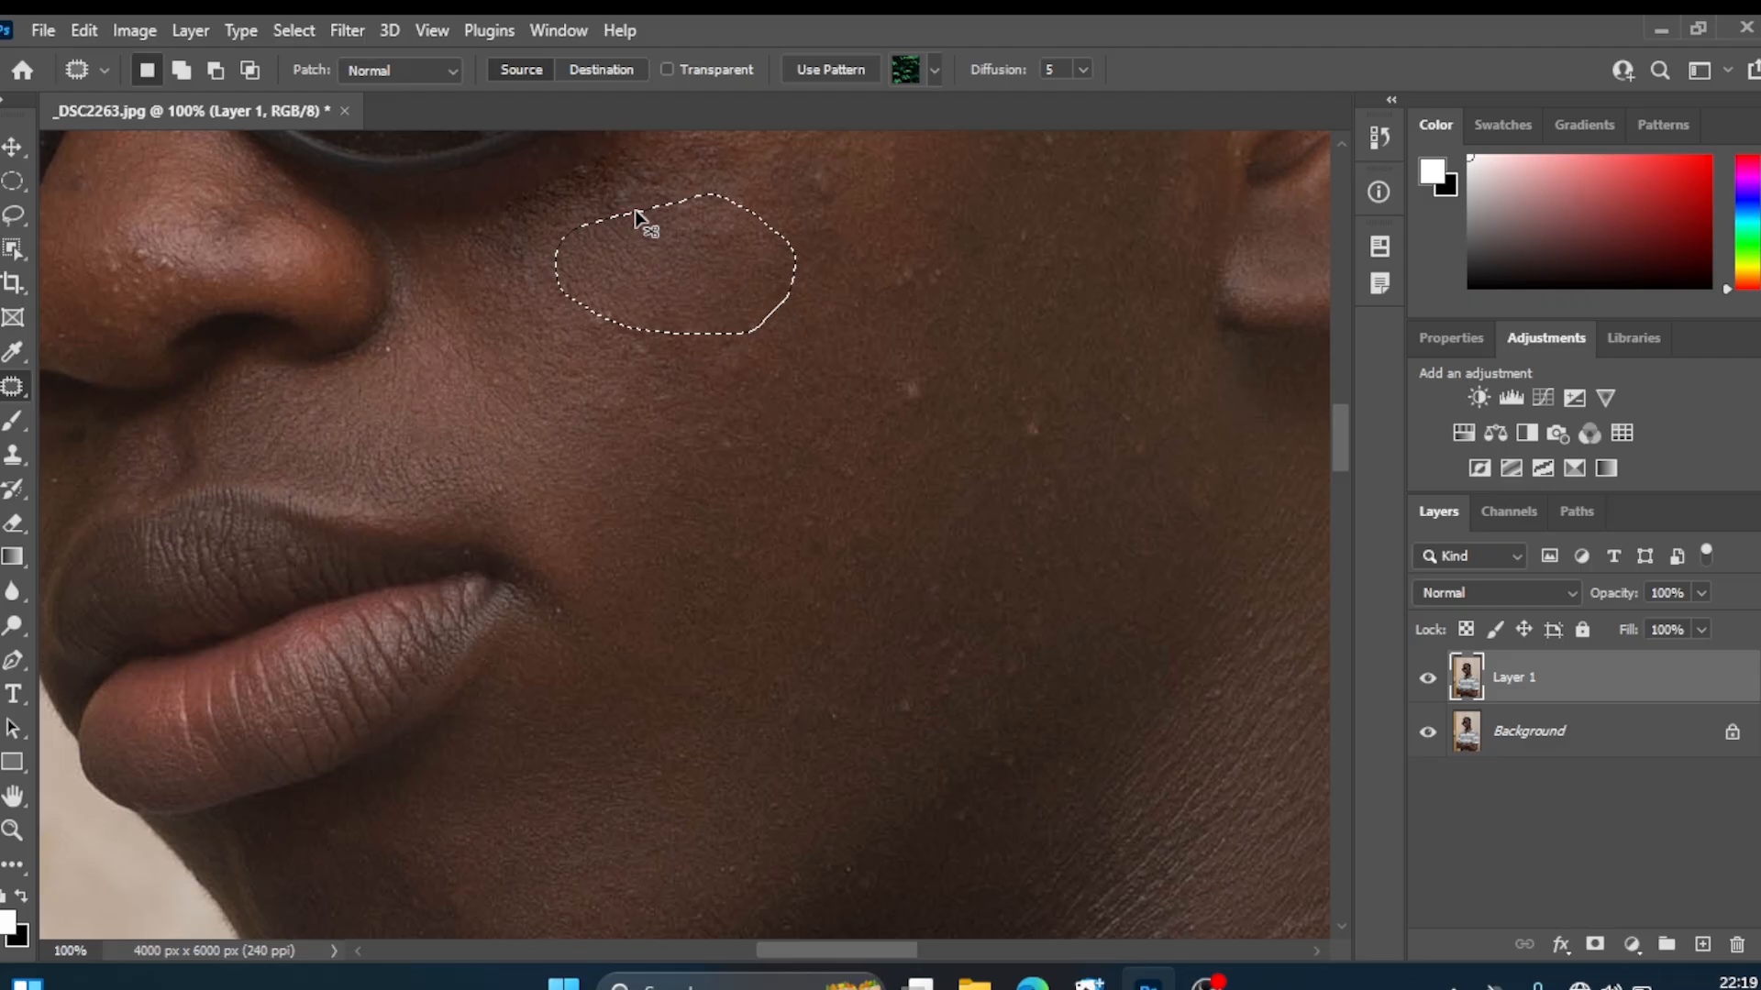
key(ctrl+d)
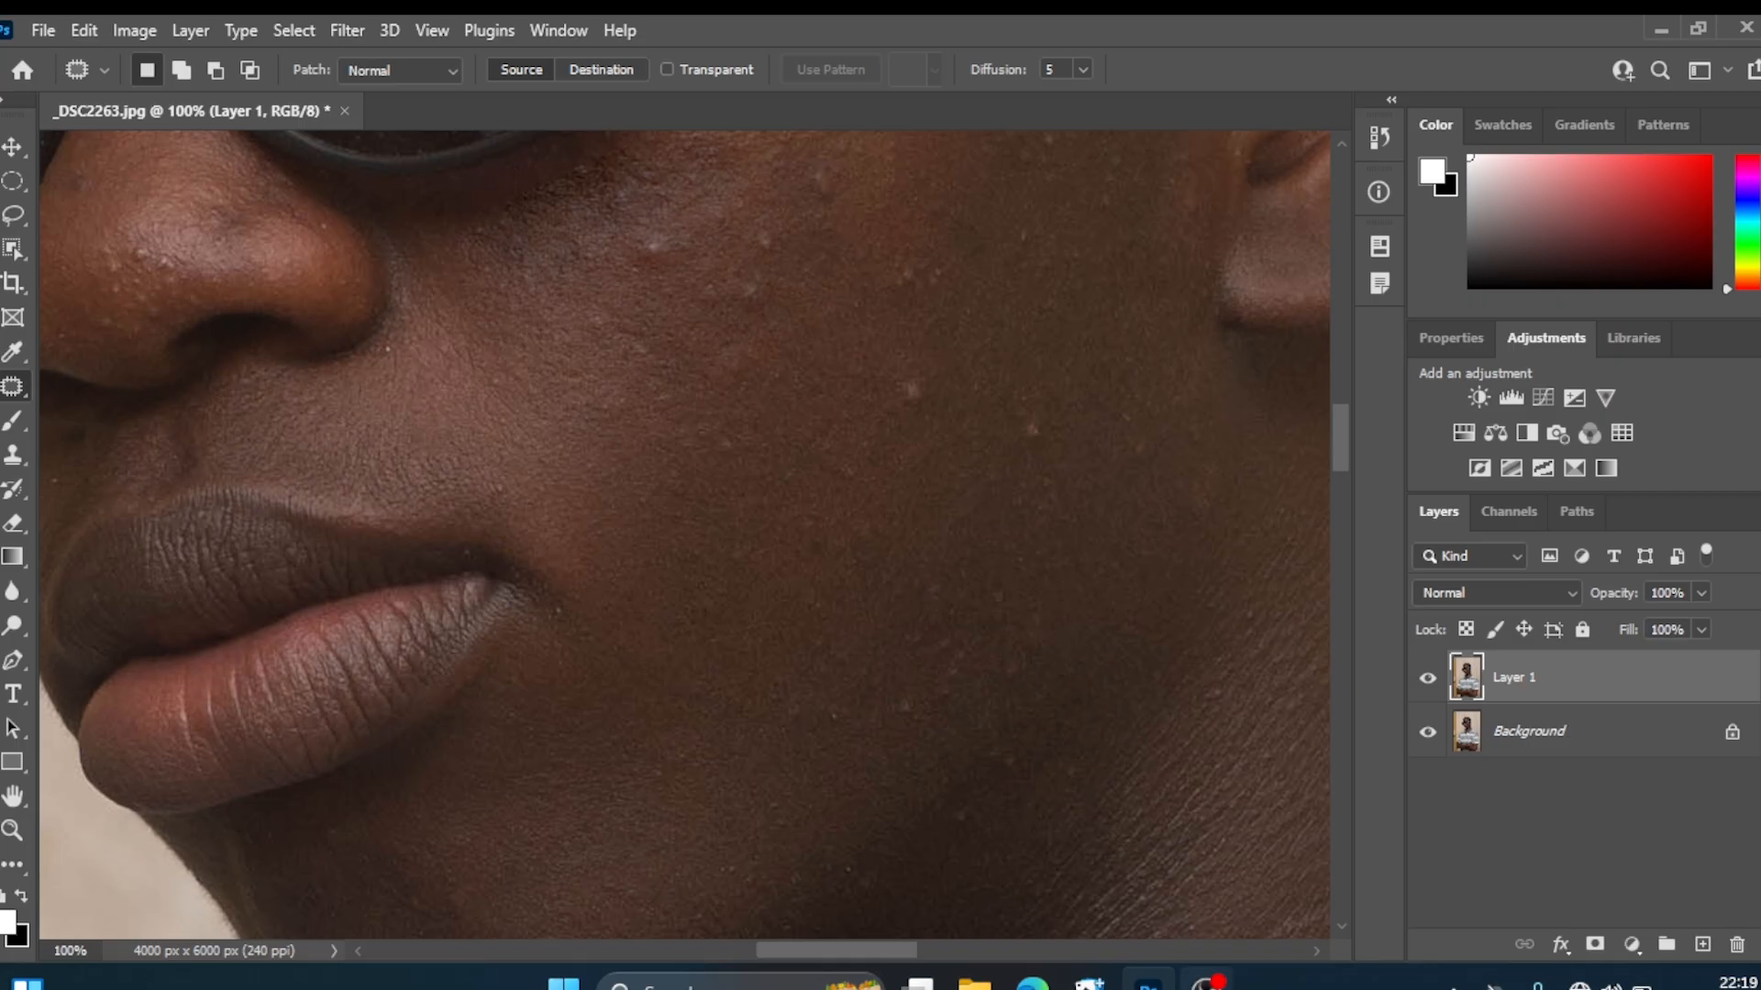
click(1204, 981)
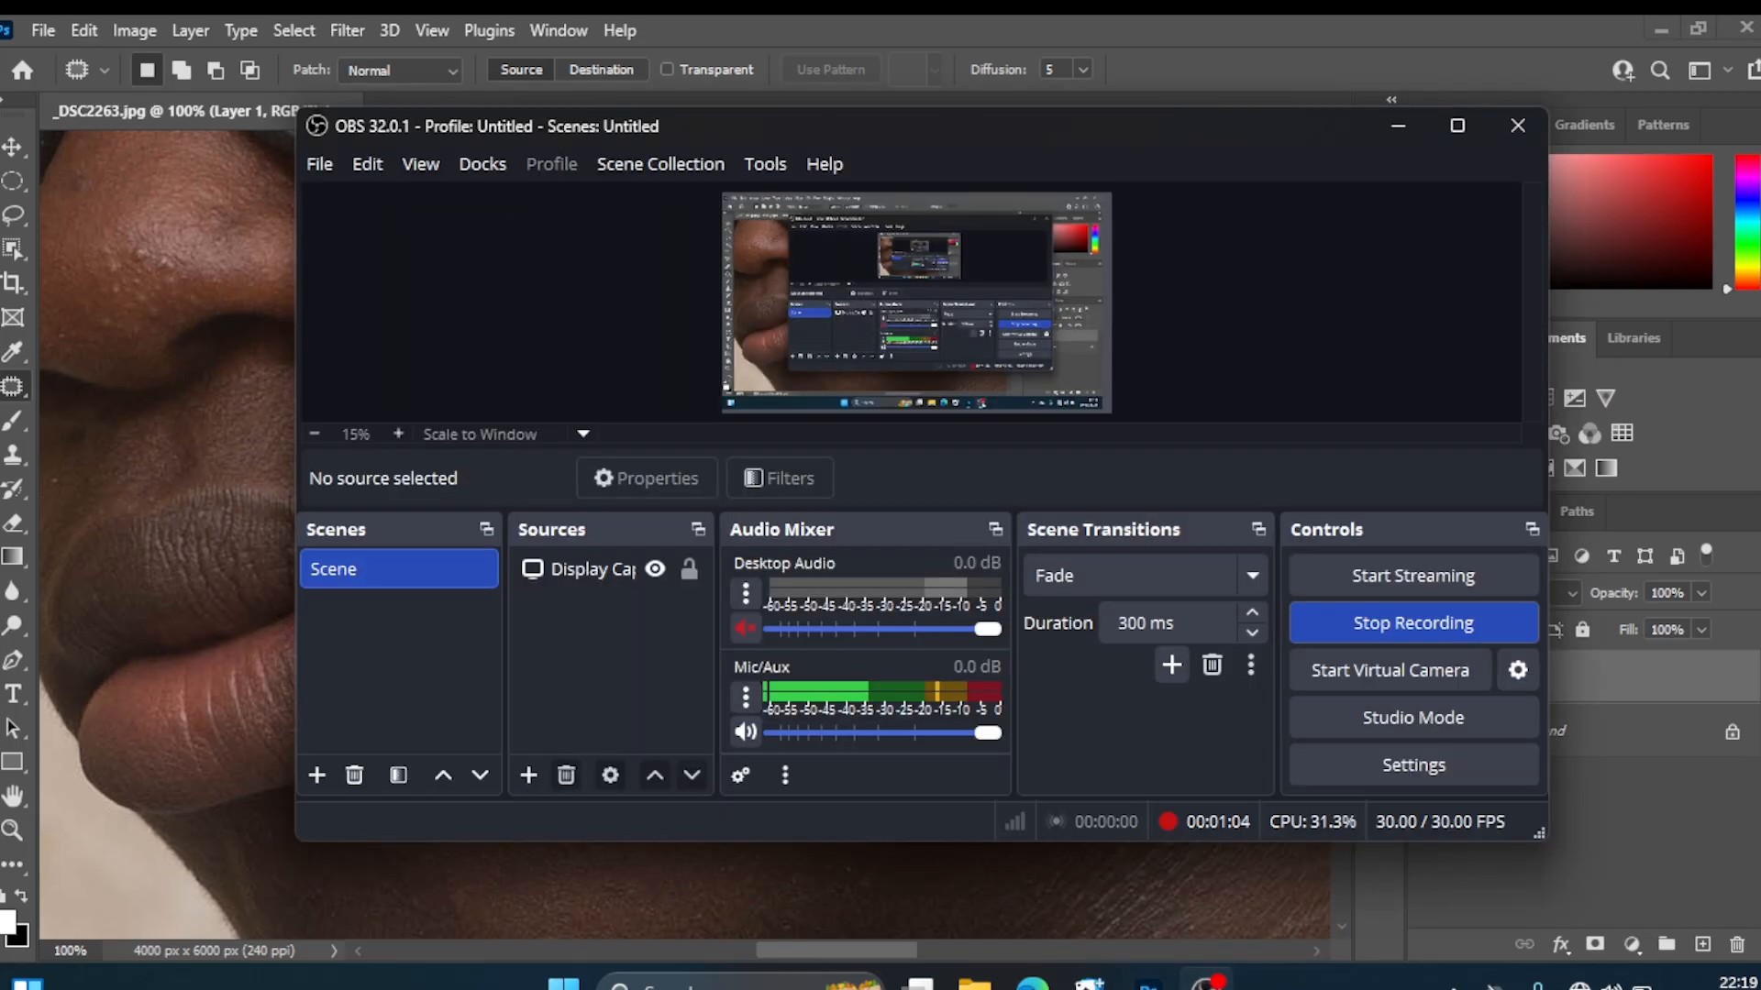
click(1422, 623)
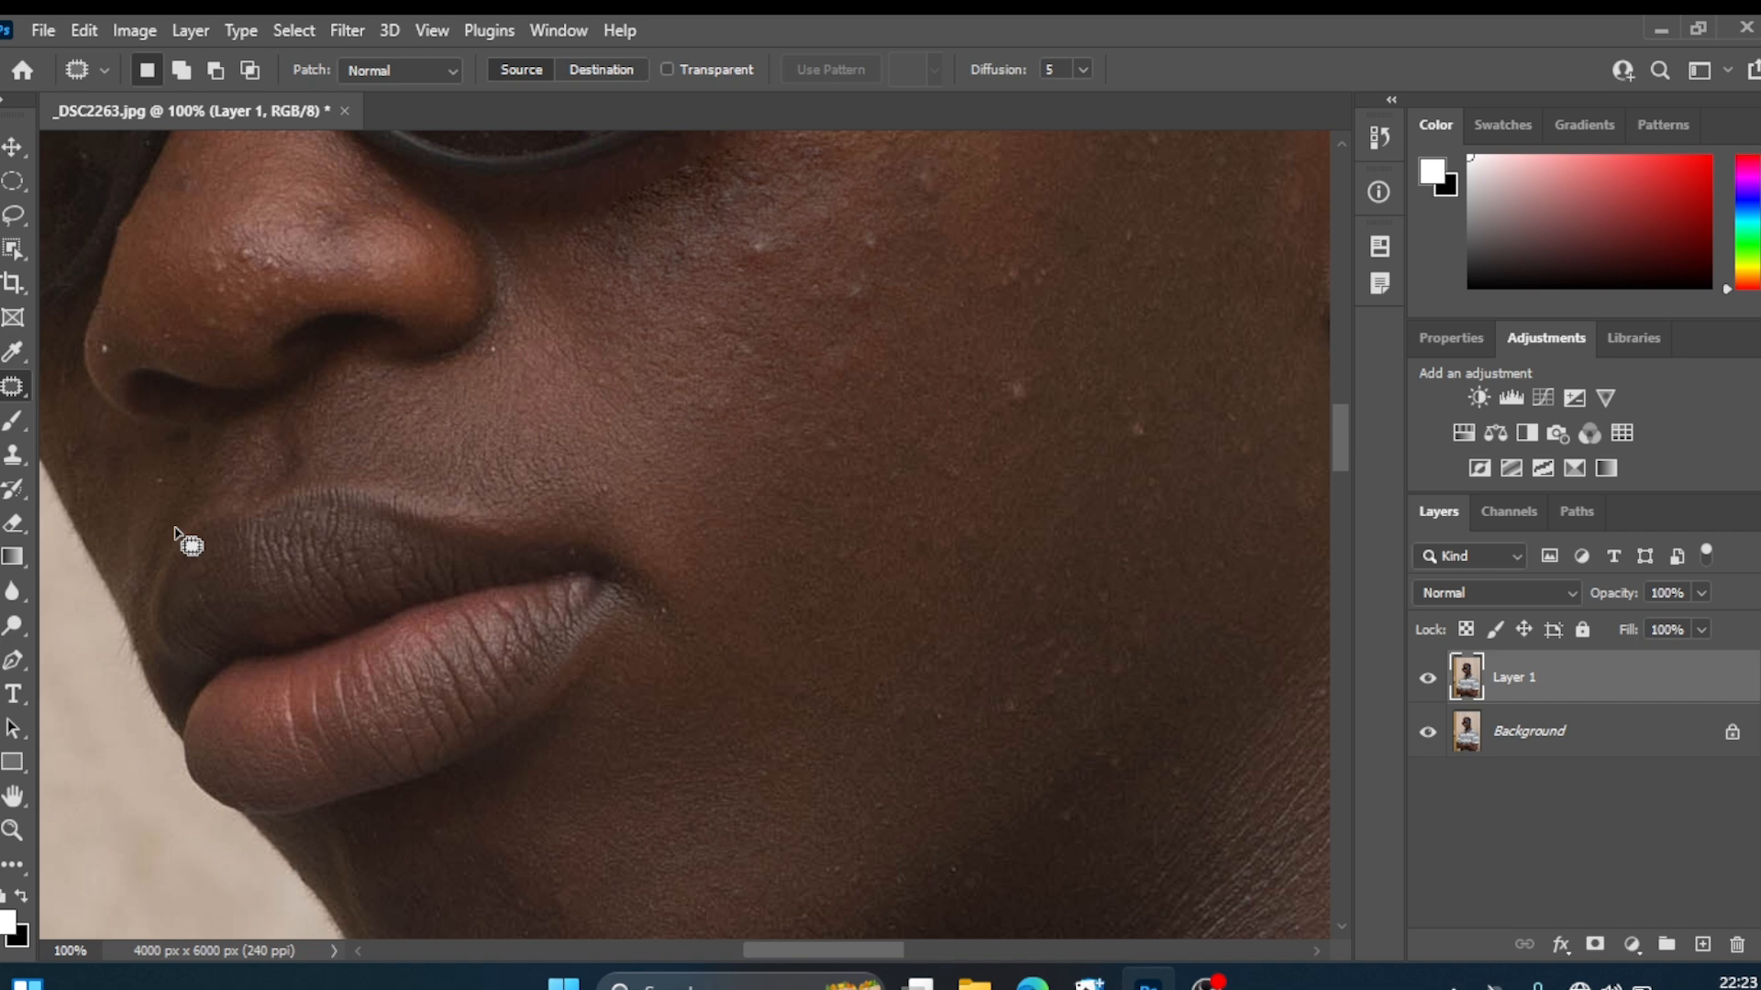
With the Content-Aware Move tool, outline two smooth skin areas on the middle and lower cheek and move them up over the cheek bumps.
right_click(24, 383)
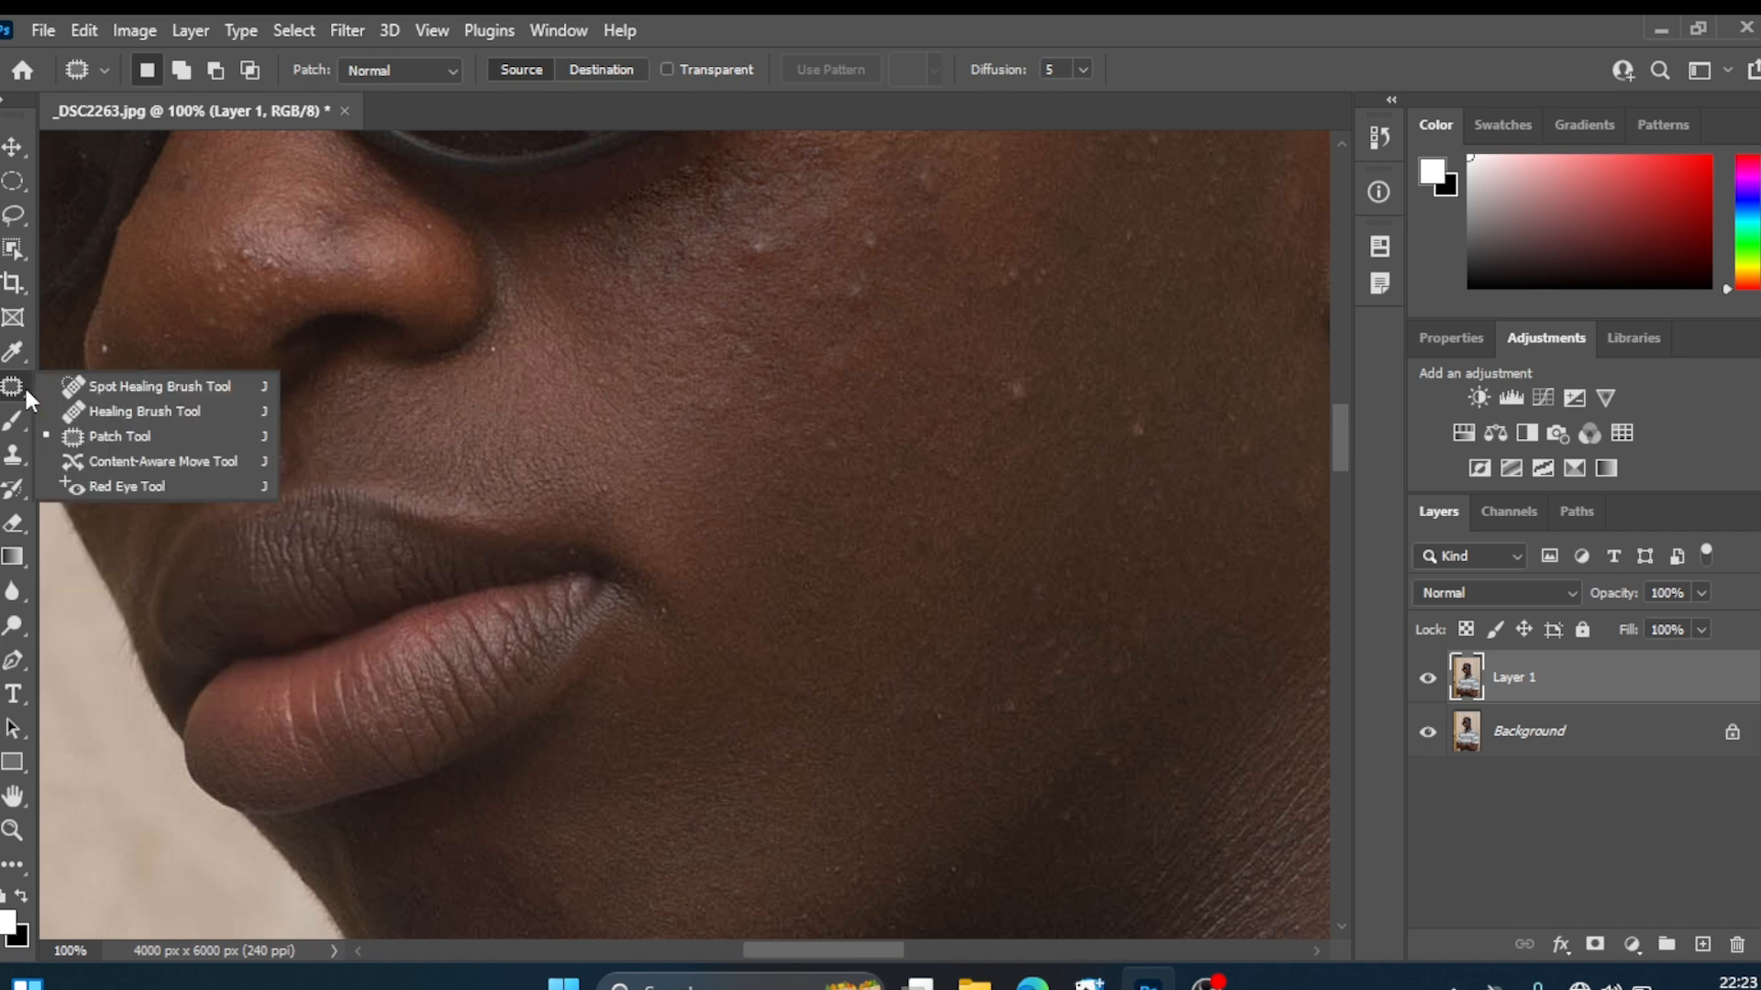
click(114, 459)
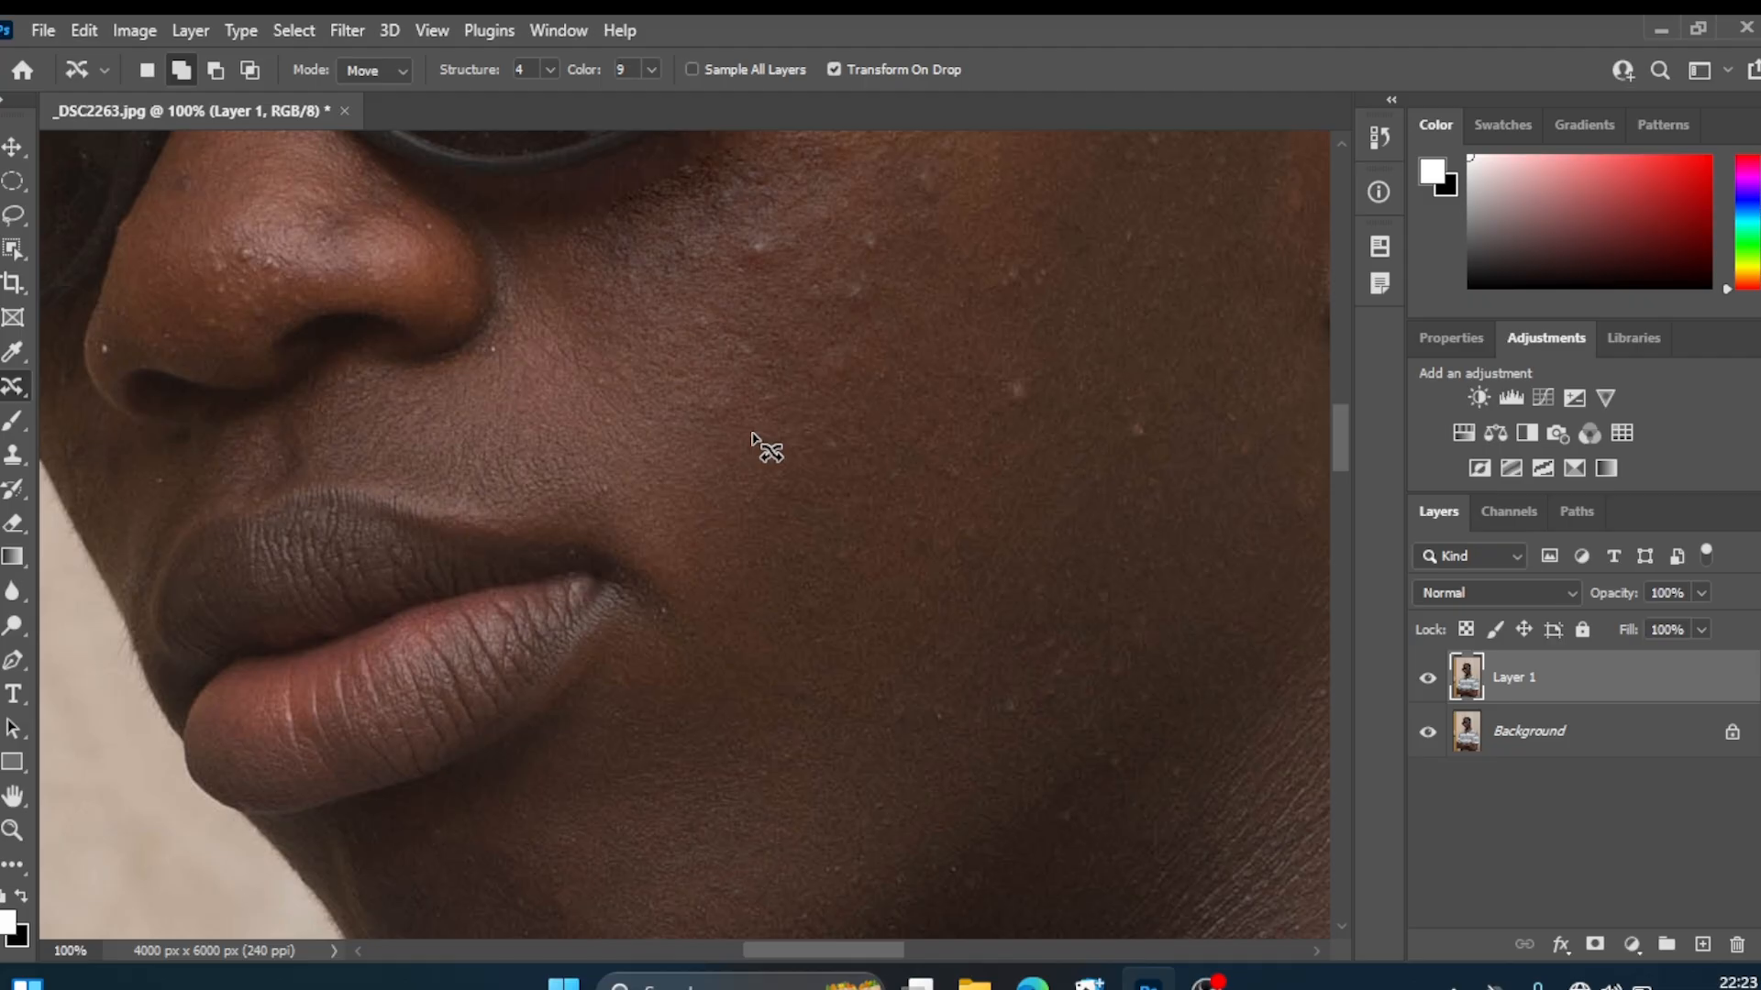
mouse_move(752, 433)
mouse_down()
mouse_move(661, 436)
mouse_move(658, 515)
mouse_move(713, 568)
mouse_move(800, 596)
mouse_move(901, 573)
mouse_move(886, 488)
mouse_move(850, 436)
mouse_move(796, 406)
mouse_move(706, 426)
mouse_up()
mouse_move(1061, 694)
mouse_down()
mouse_move(968, 654)
mouse_move(912, 736)
mouse_move(993, 785)
mouse_move(1066, 792)
mouse_move(1096, 730)
mouse_move(1062, 695)
mouse_up()
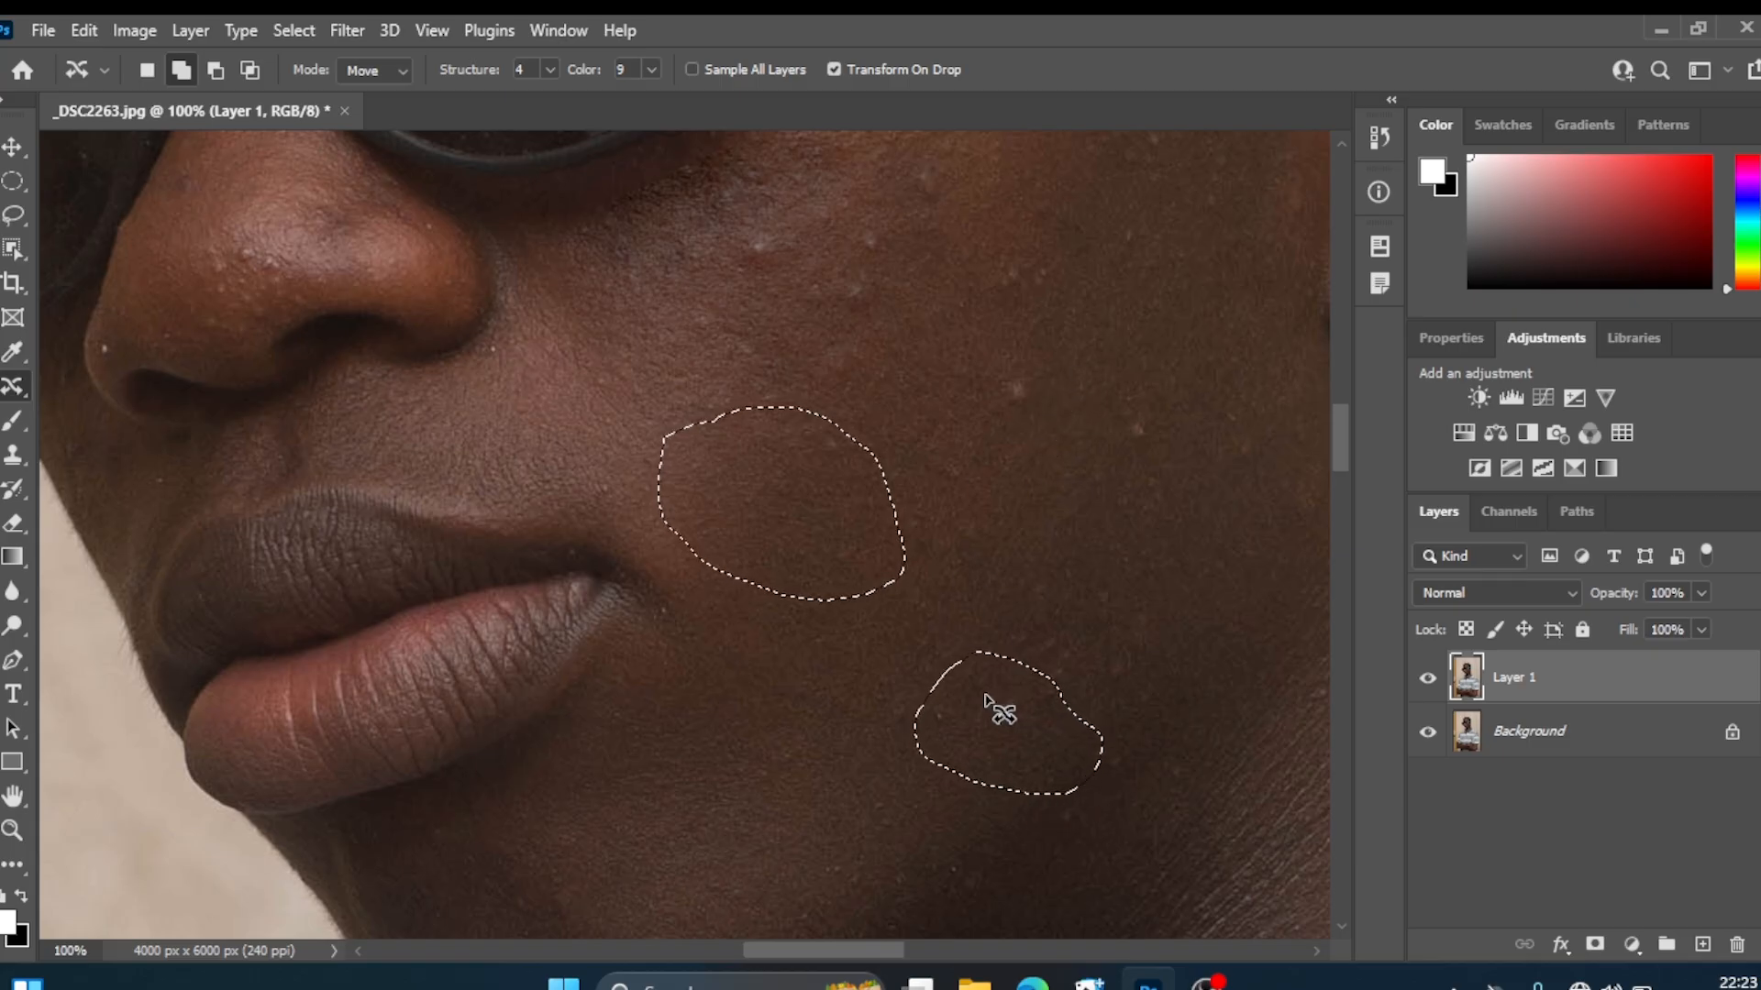
drag(986, 697, 1055, 415)
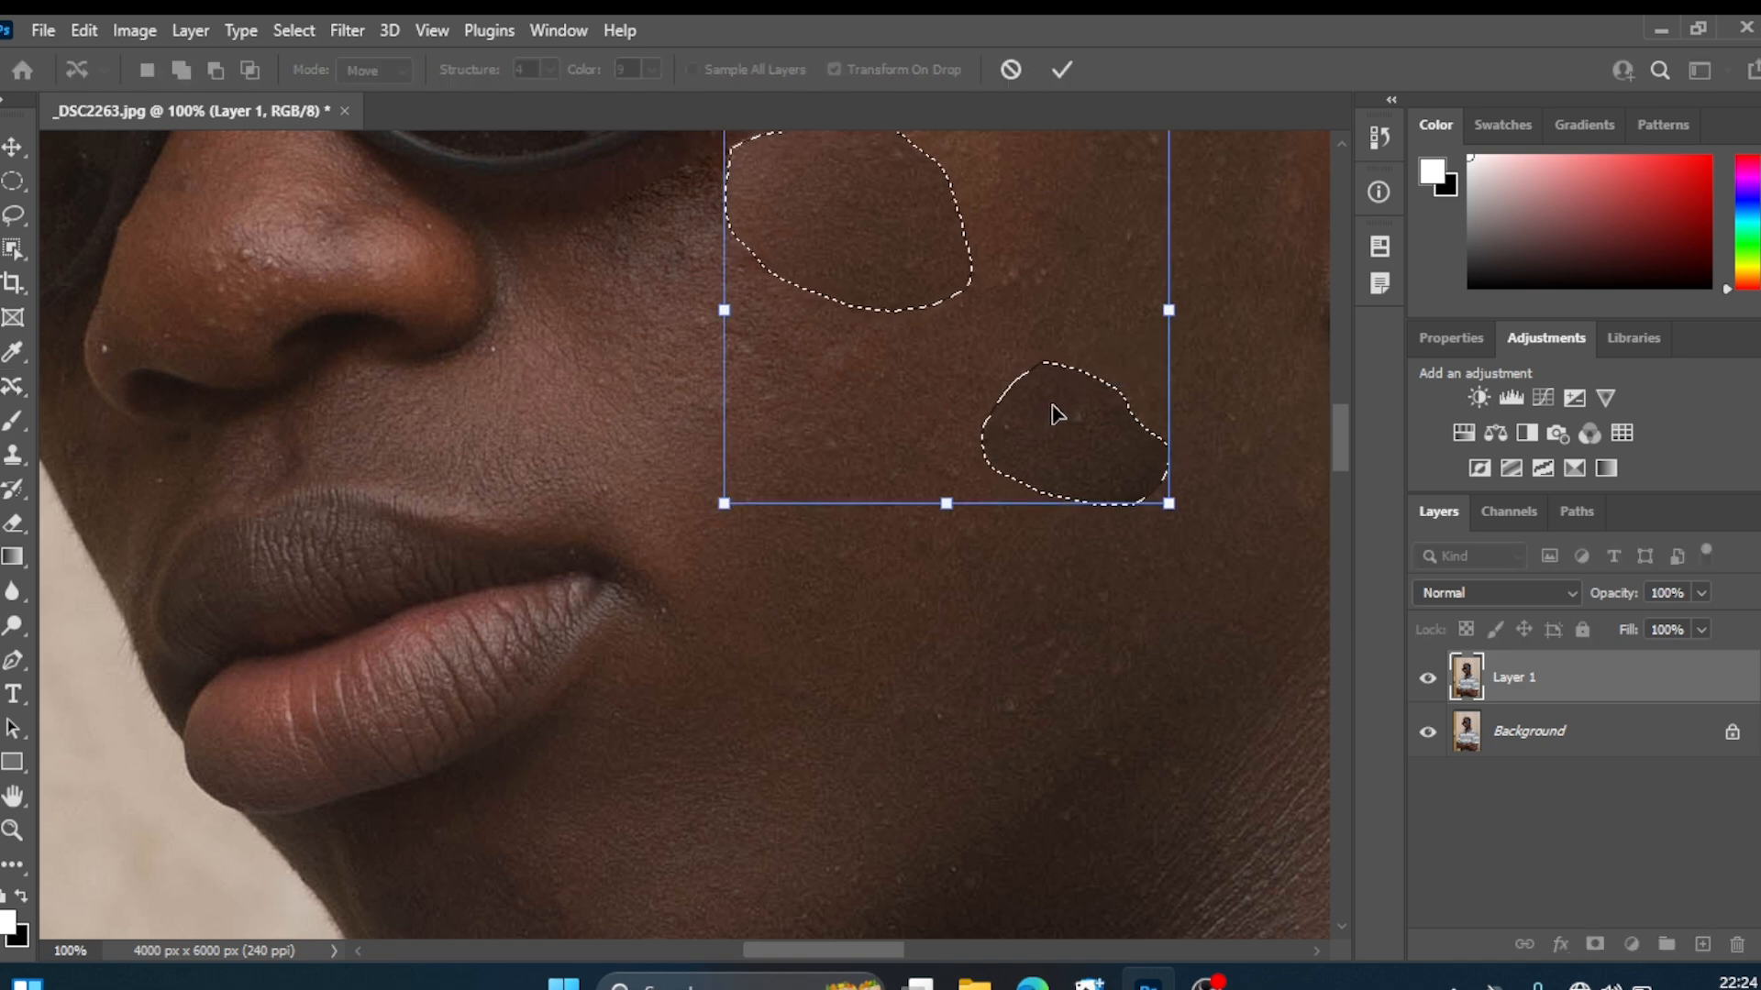
click(1061, 69)
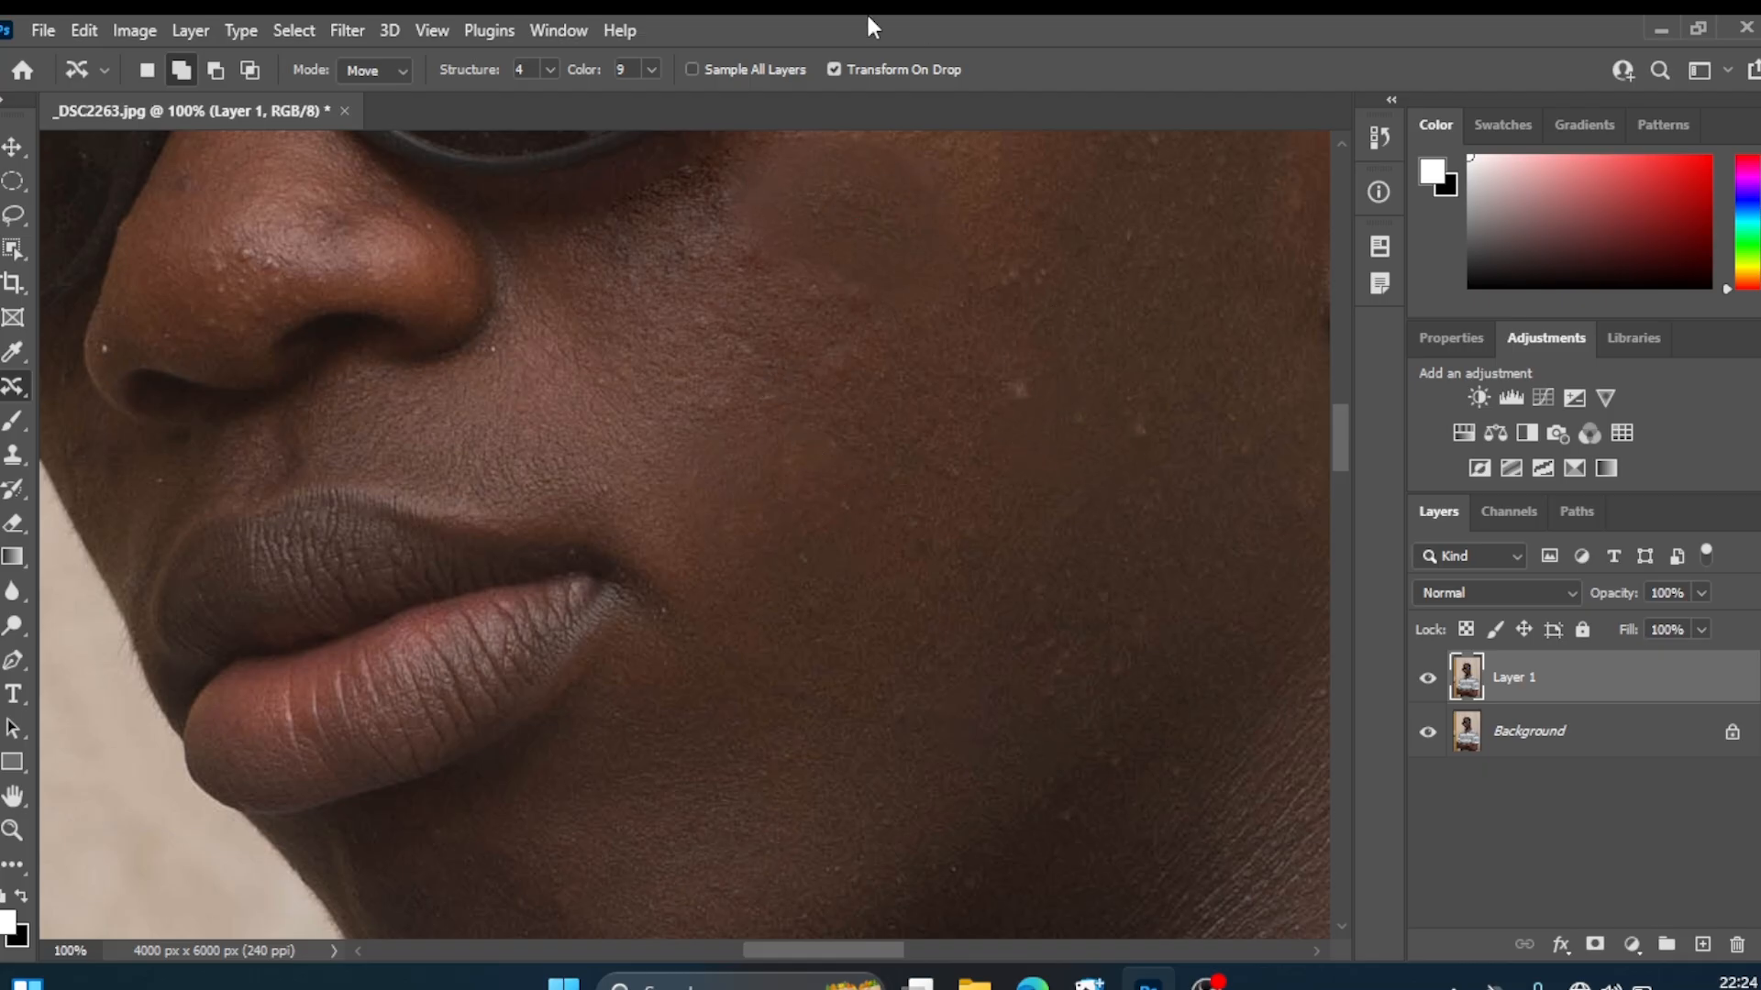
Undo the content-aware move and both skin selections.
key(ctrl+z)
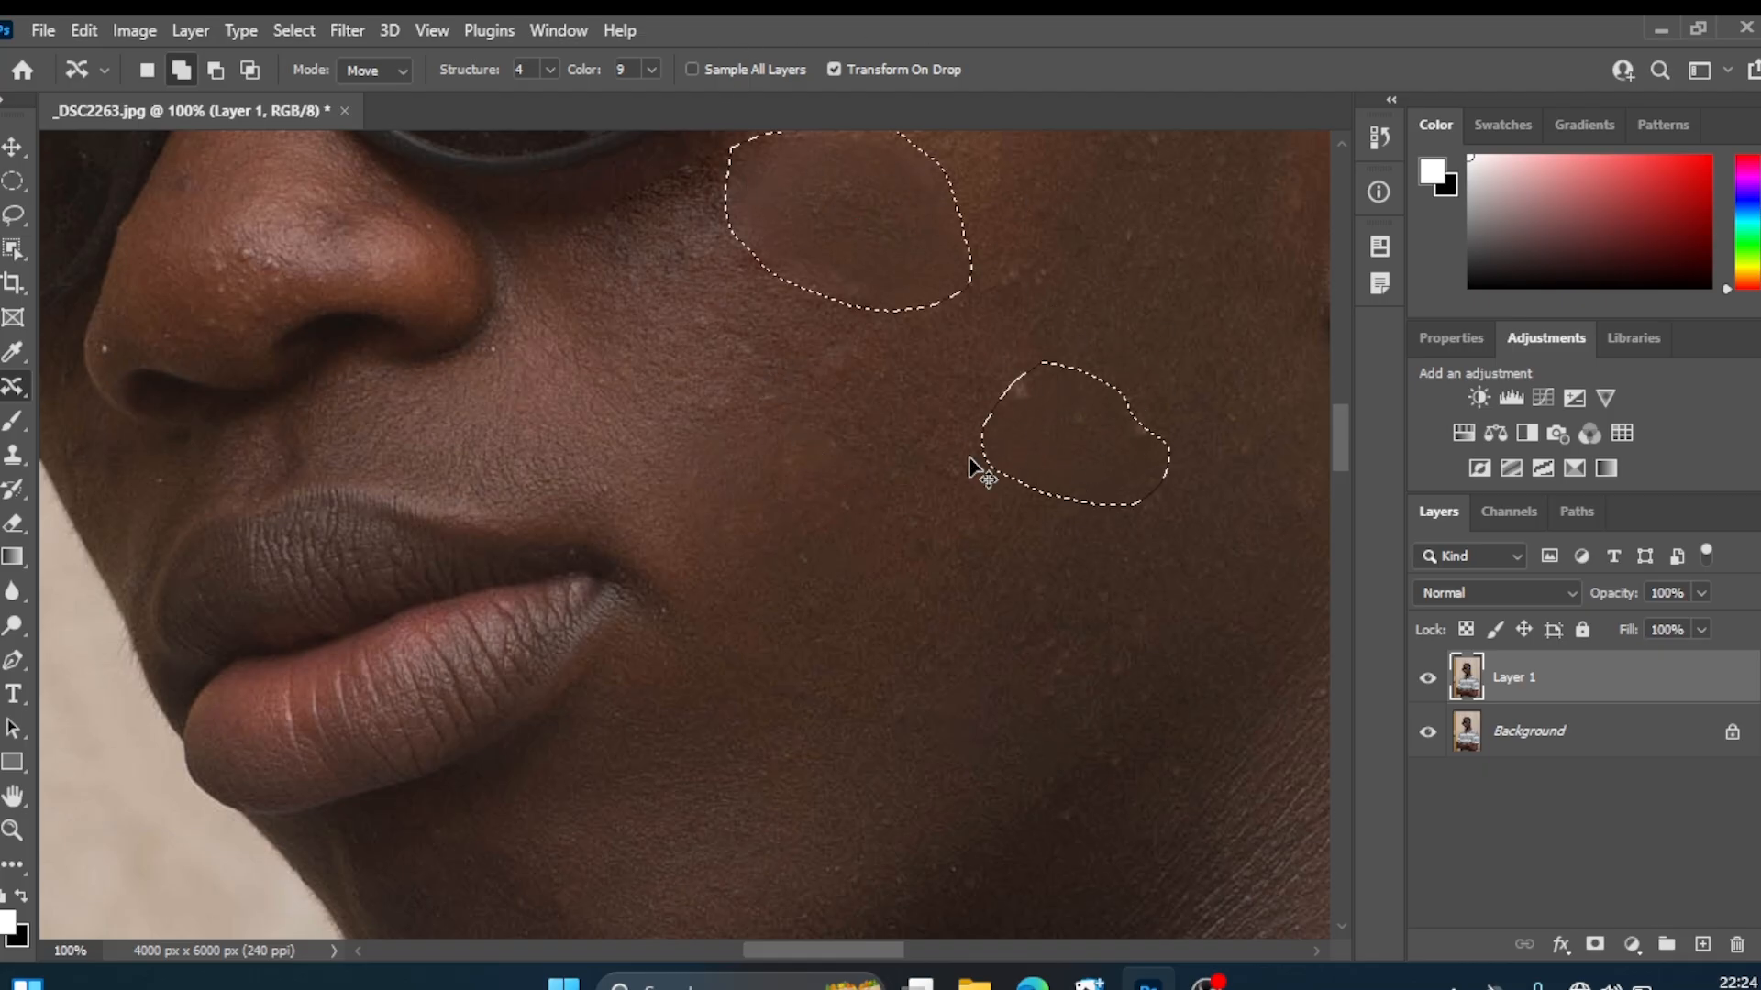
key(ctrl+z)
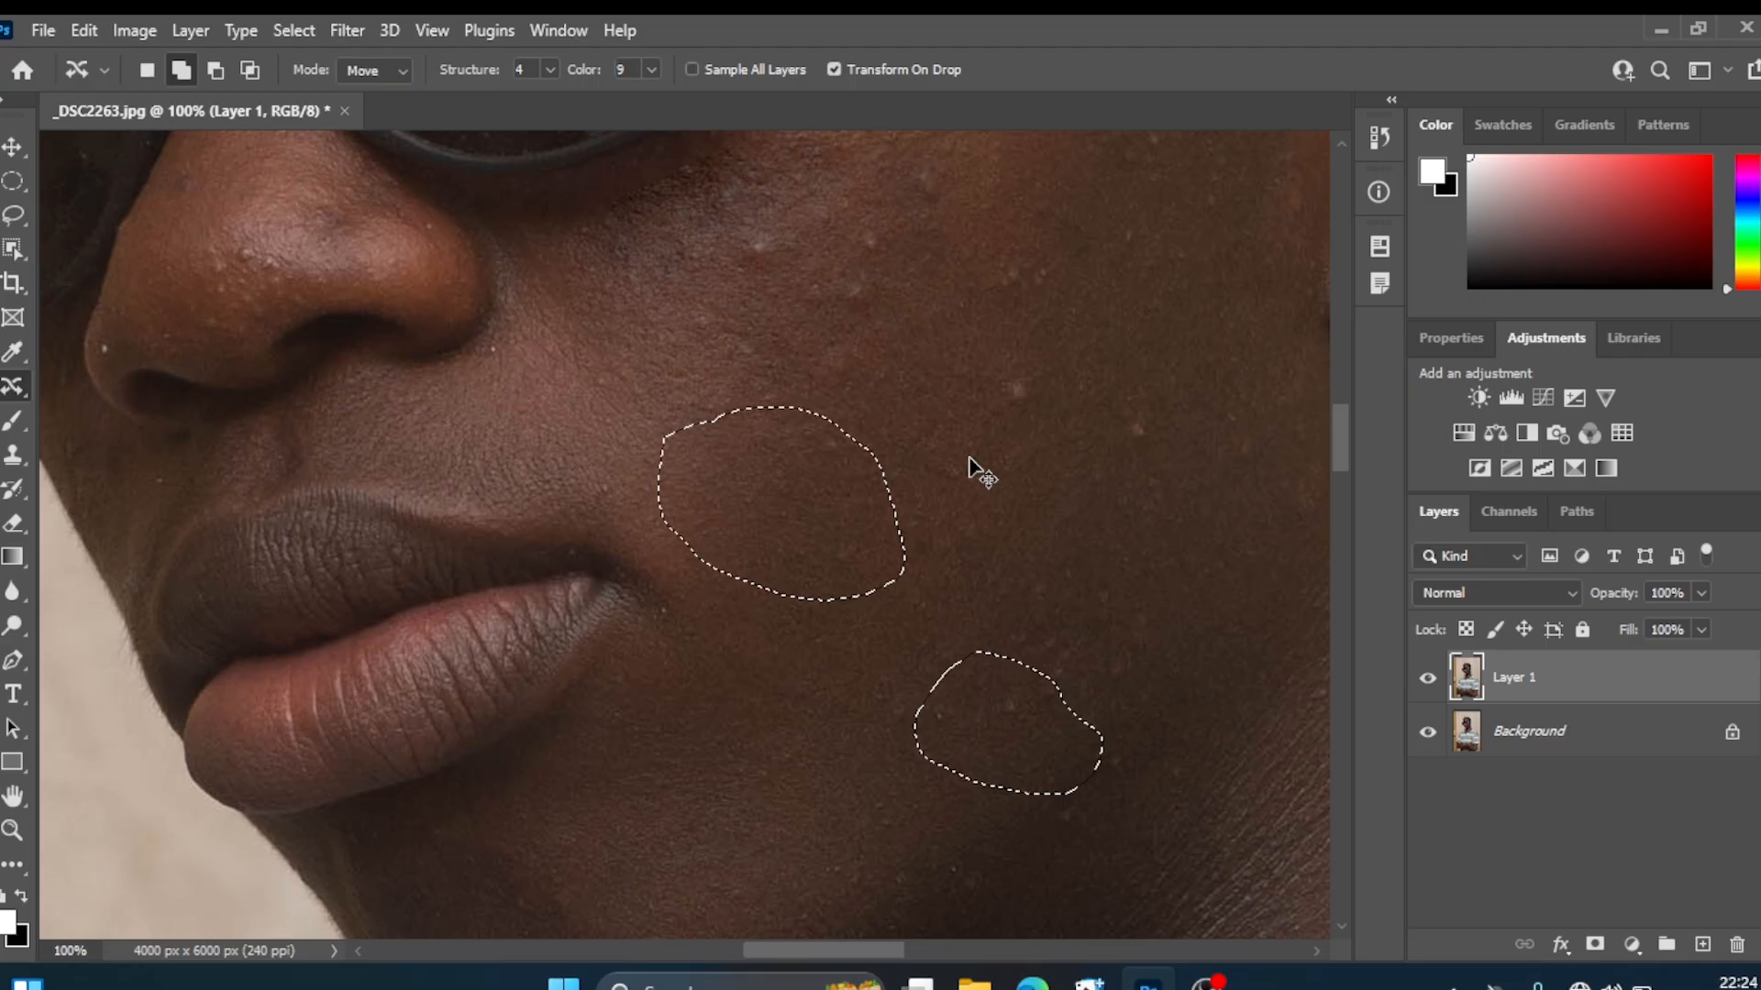
key(ctrl+z)
key(ctrl+z)
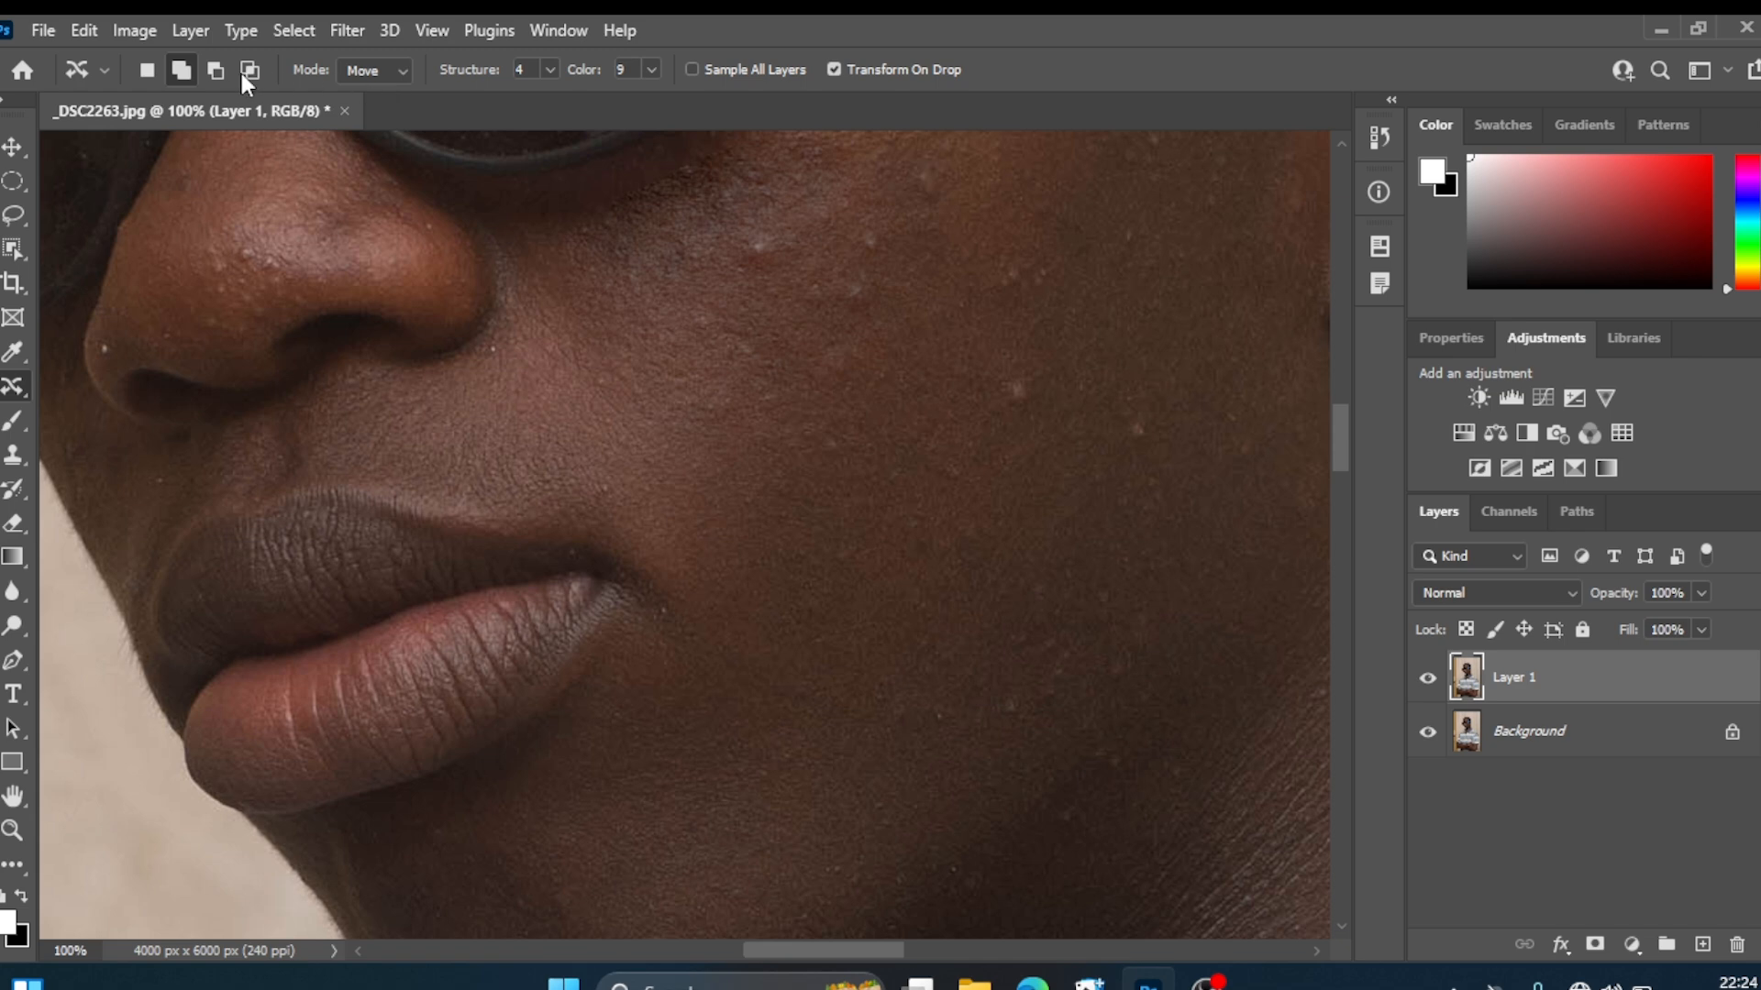
Set the Content-Aware Move color adaptation to 0, move one mid-cheek skin area over the upper-cheek bumps, and deselect it.
click(396, 79)
click(396, 79)
click(651, 70)
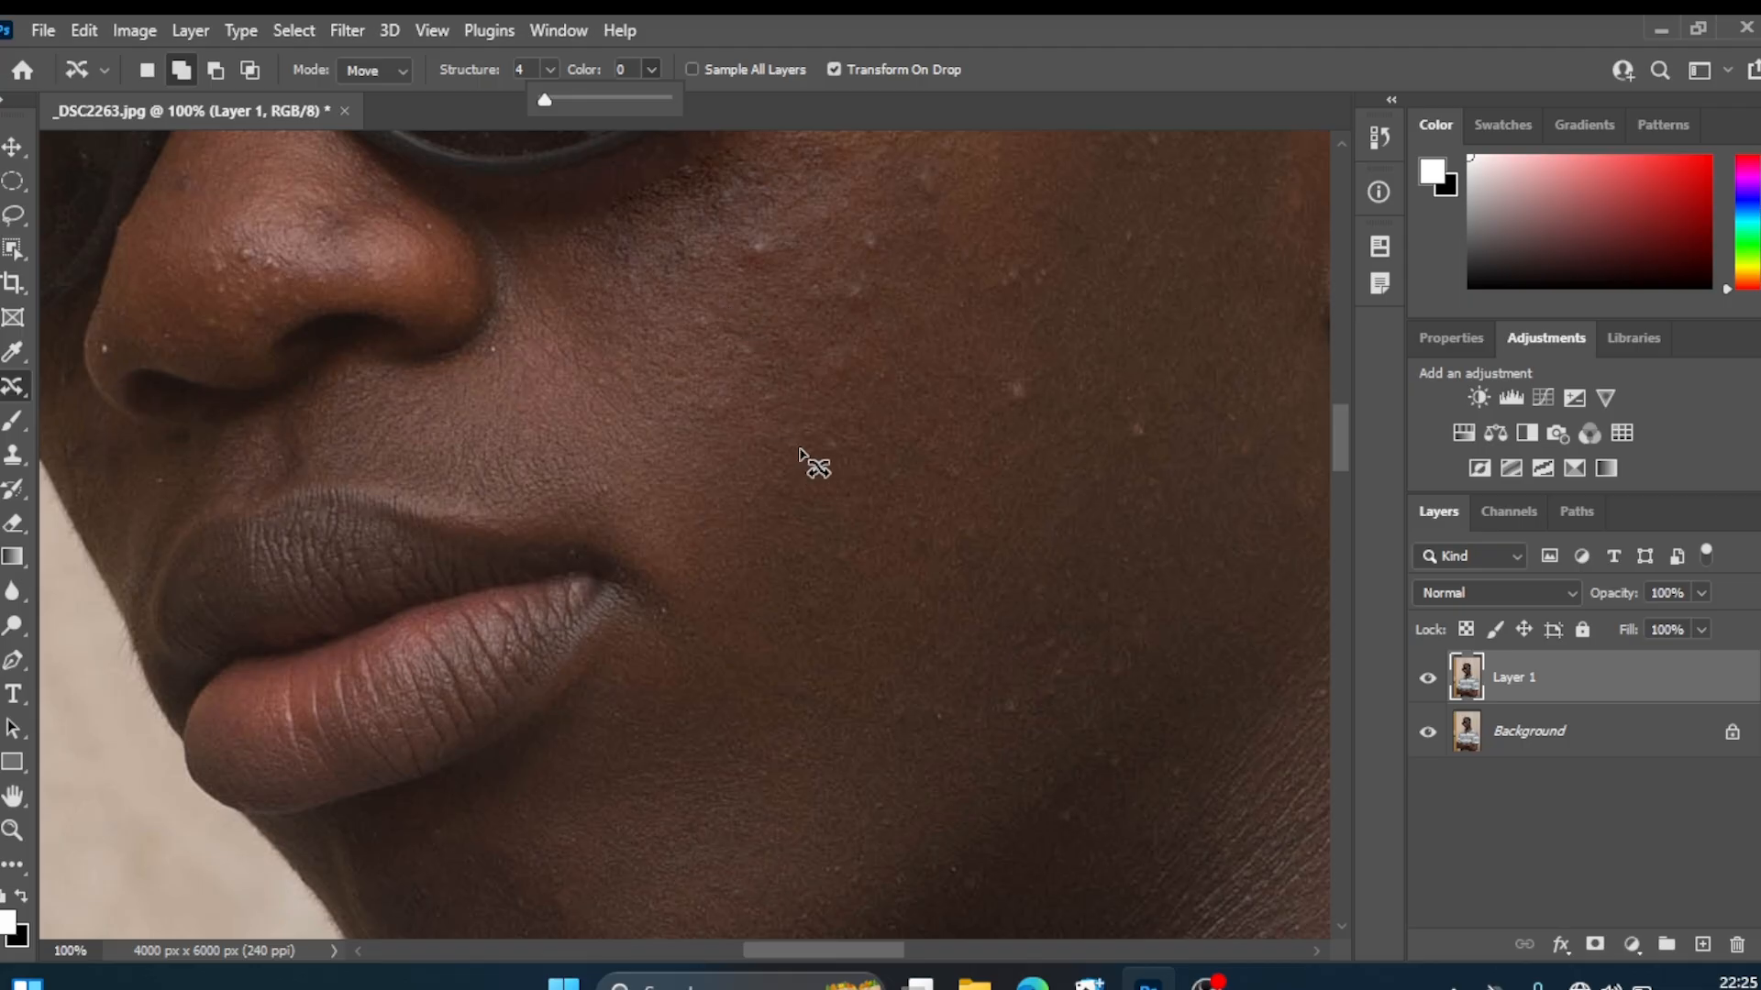
mouse_move(786, 404)
mouse_down()
mouse_move(734, 432)
mouse_move(854, 579)
mouse_move(946, 488)
mouse_move(840, 404)
mouse_move(782, 404)
mouse_up()
mouse_move(825, 464)
mouse_down()
mouse_move(758, 250)
mouse_move(792, 223)
mouse_up()
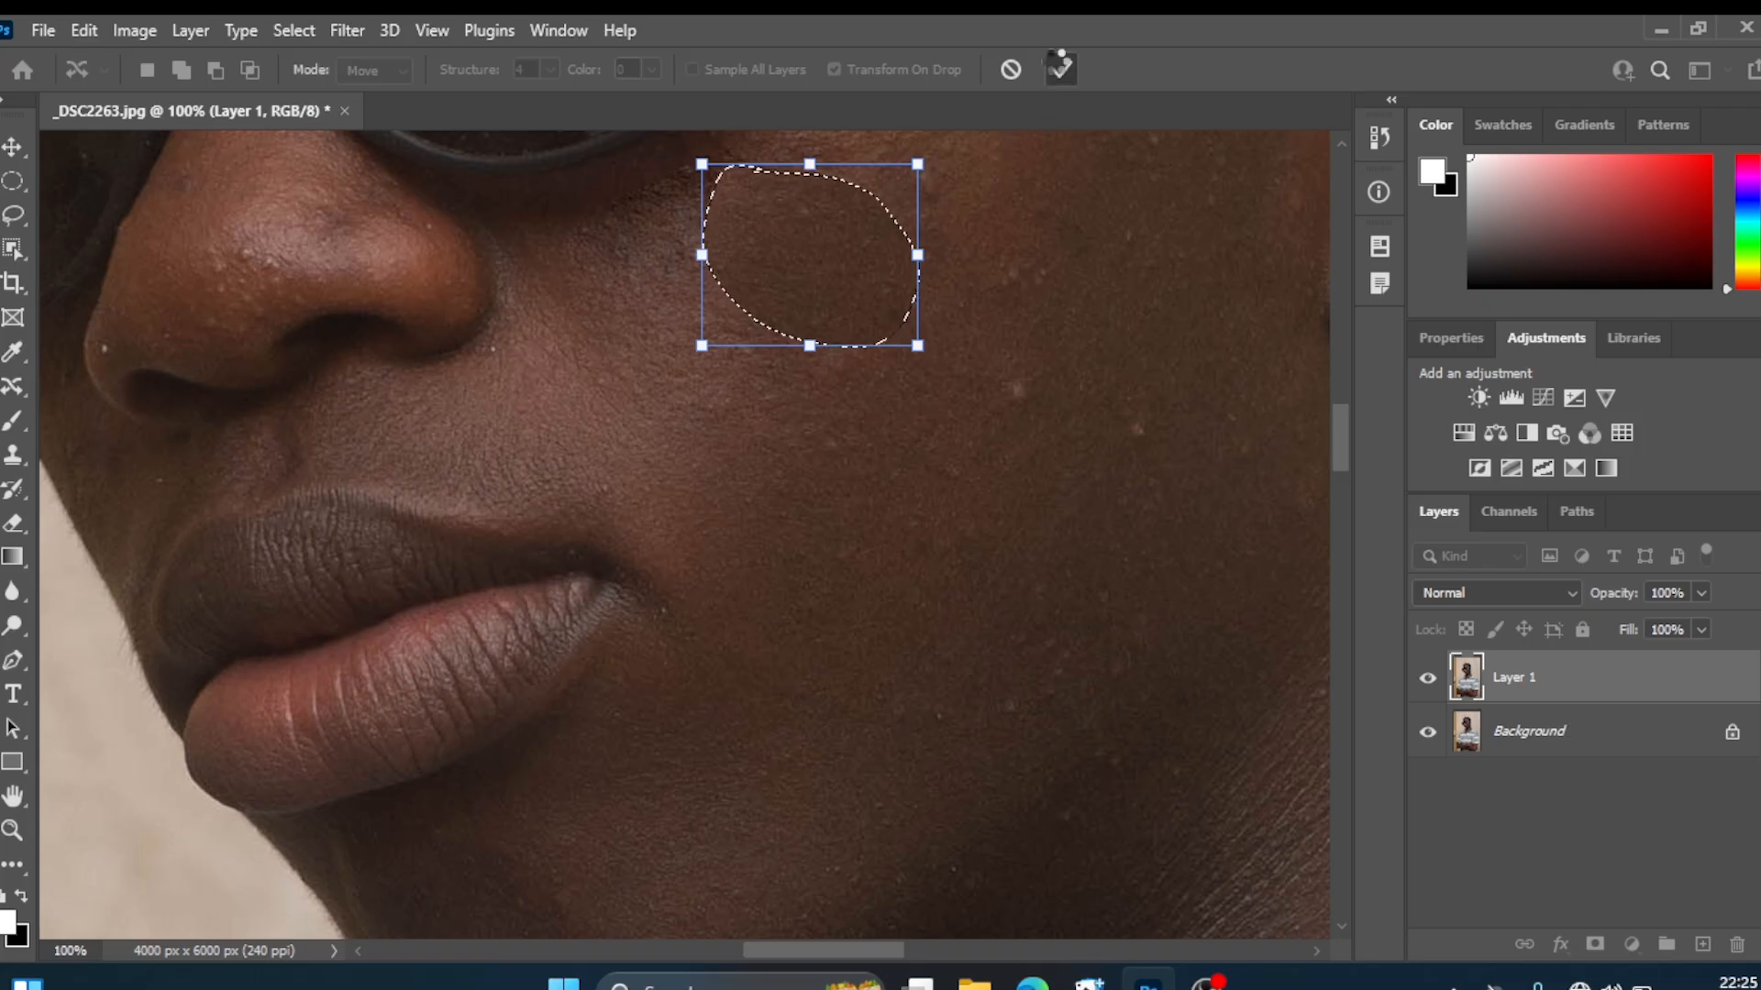
click(1059, 68)
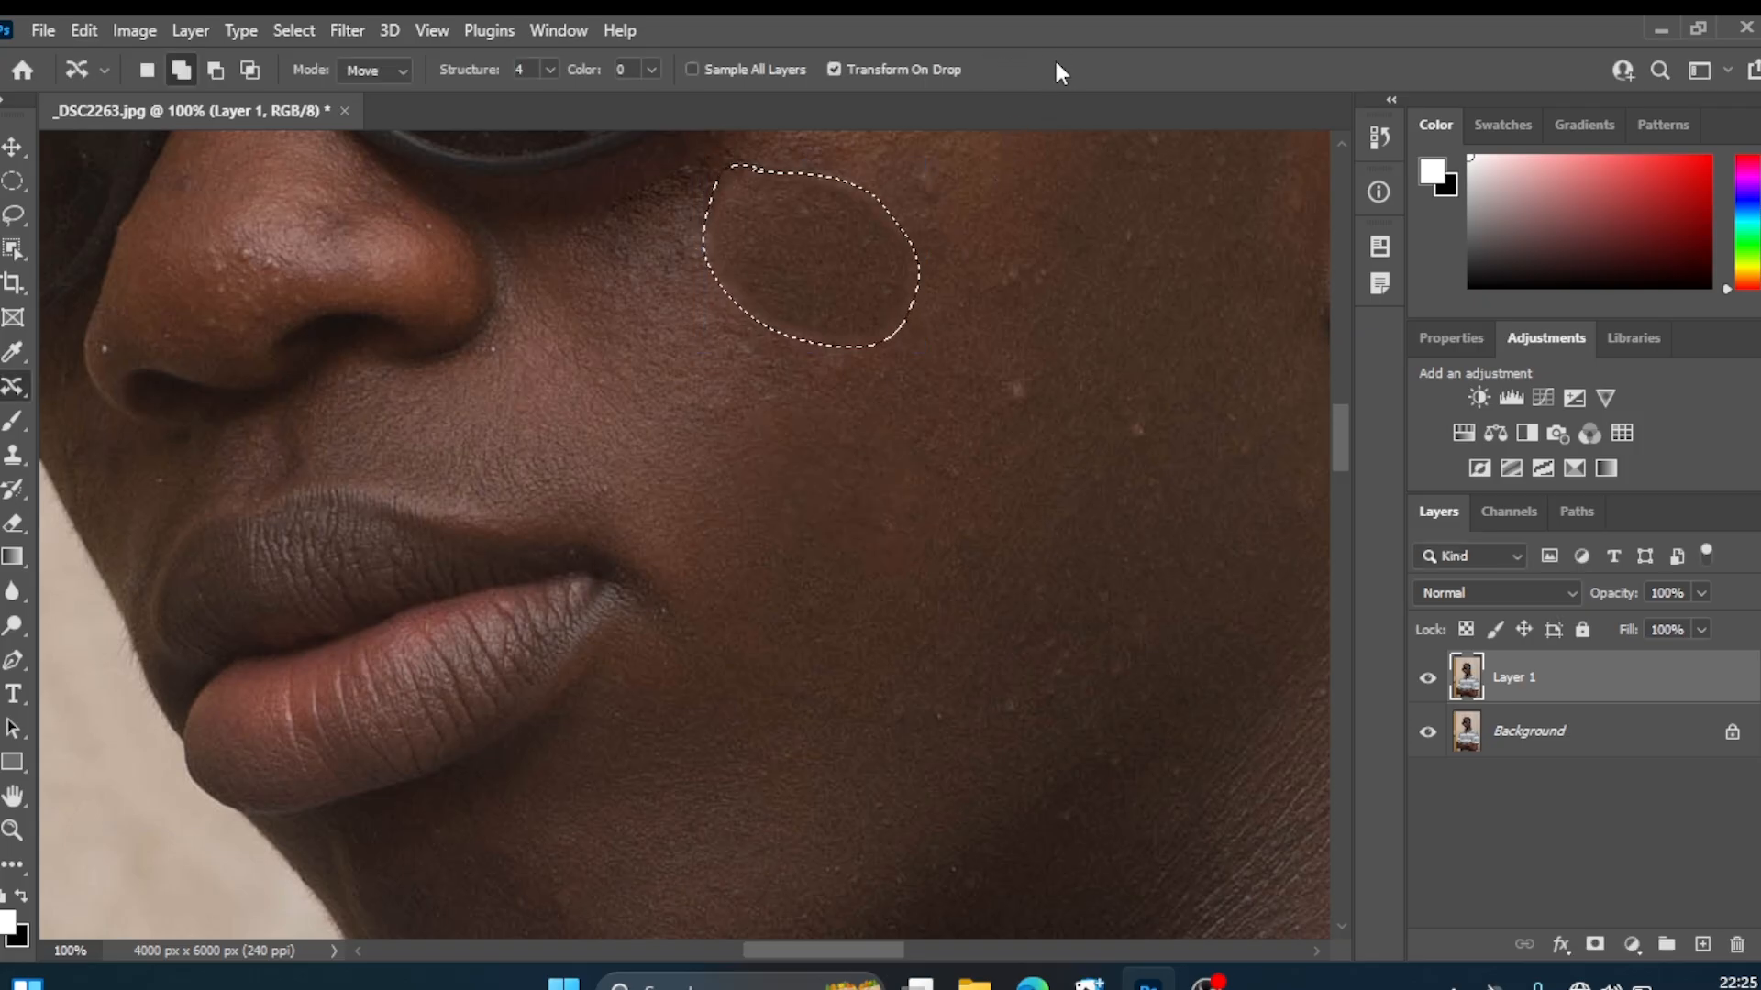
key(ctrl+f)
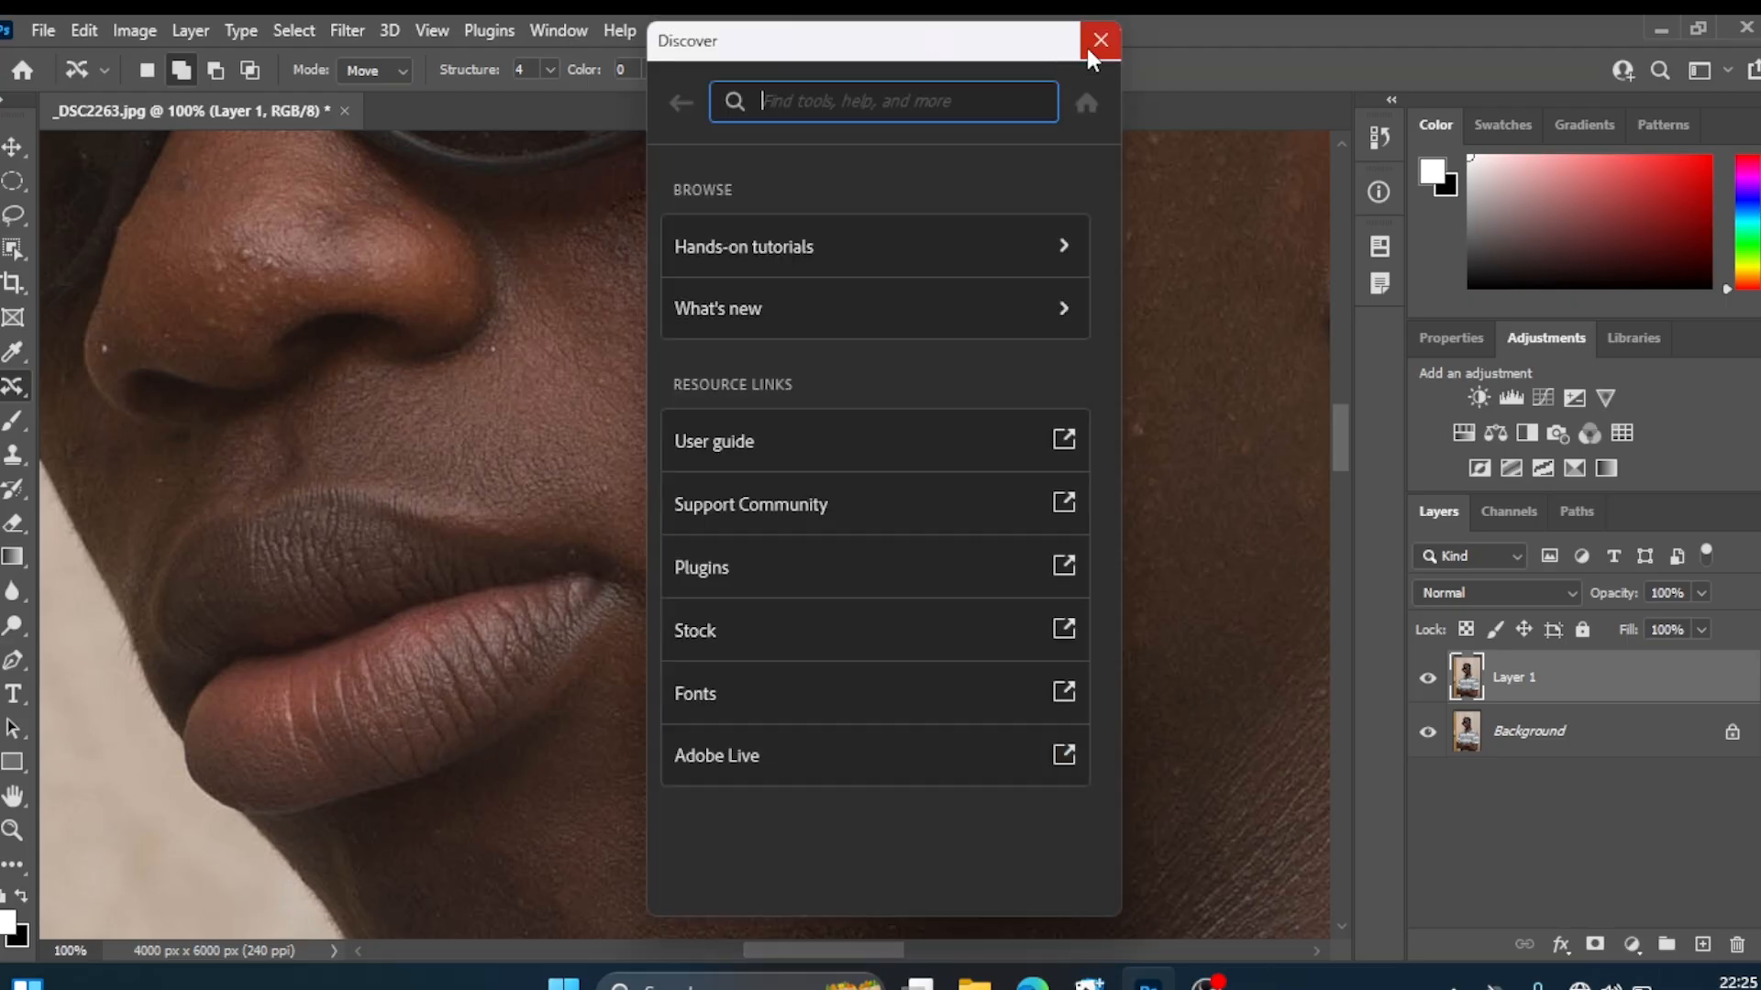
click(1087, 41)
key(ctrl+d)
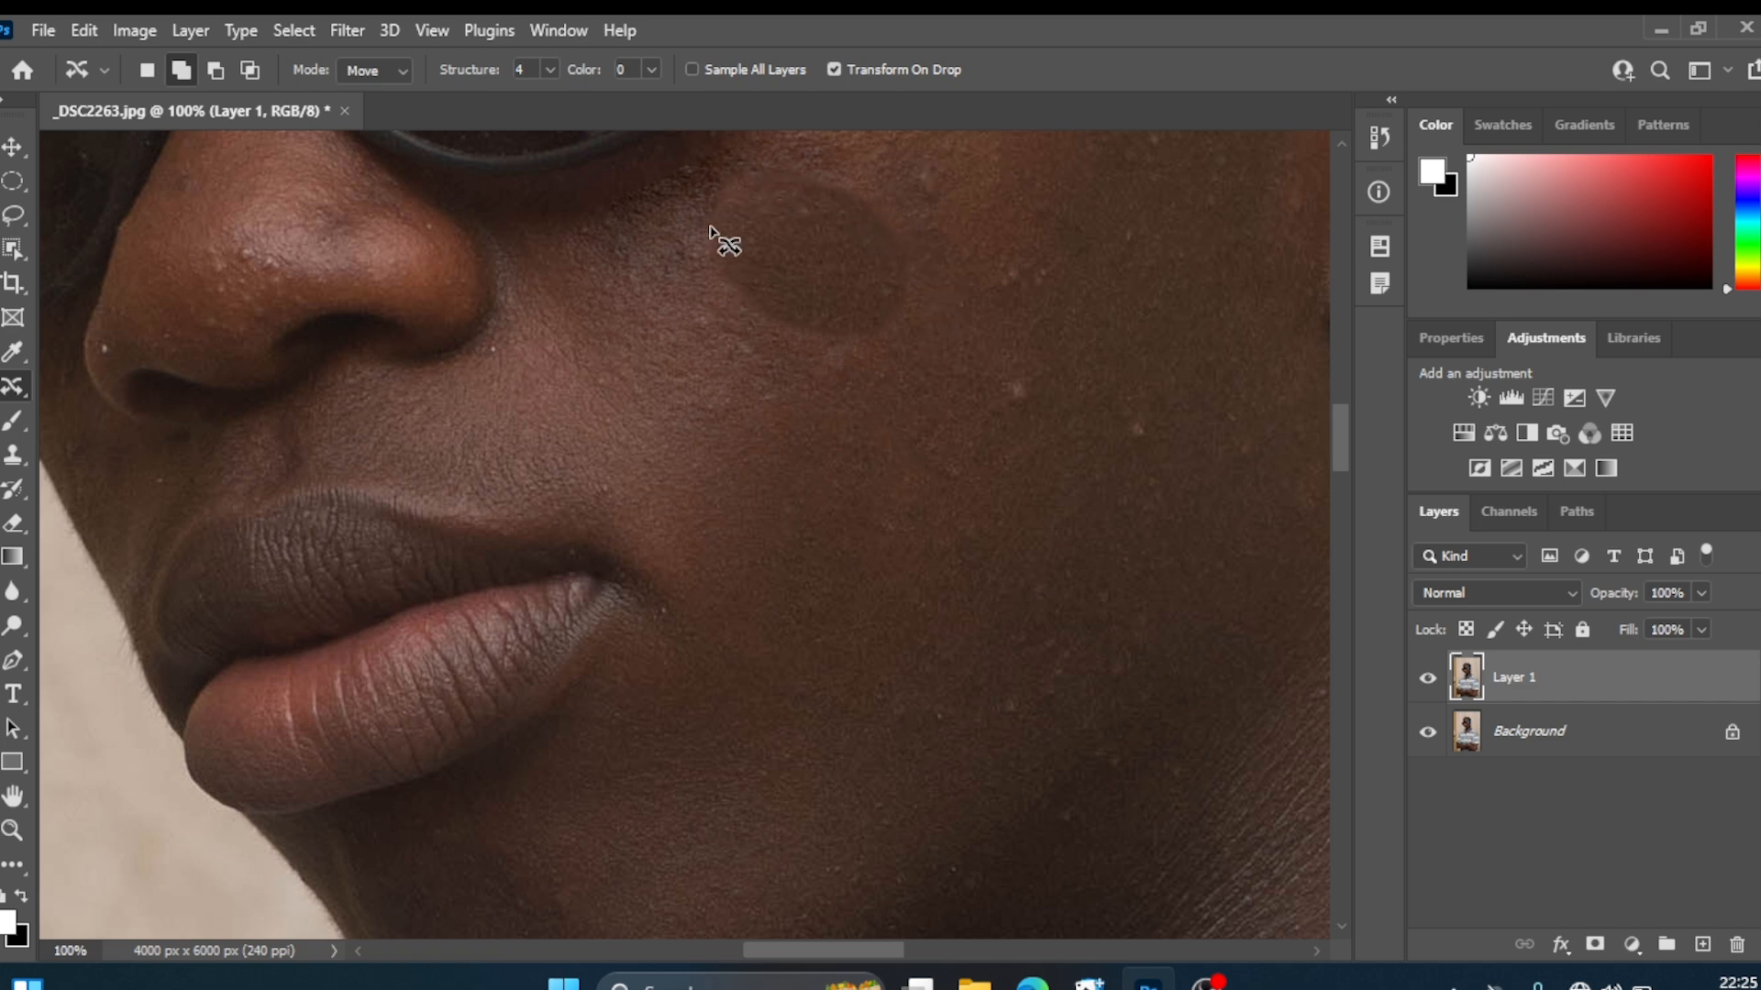
Set the Content-Aware Move color adaptation to 9 and undo the previous skin move.
click(653, 73)
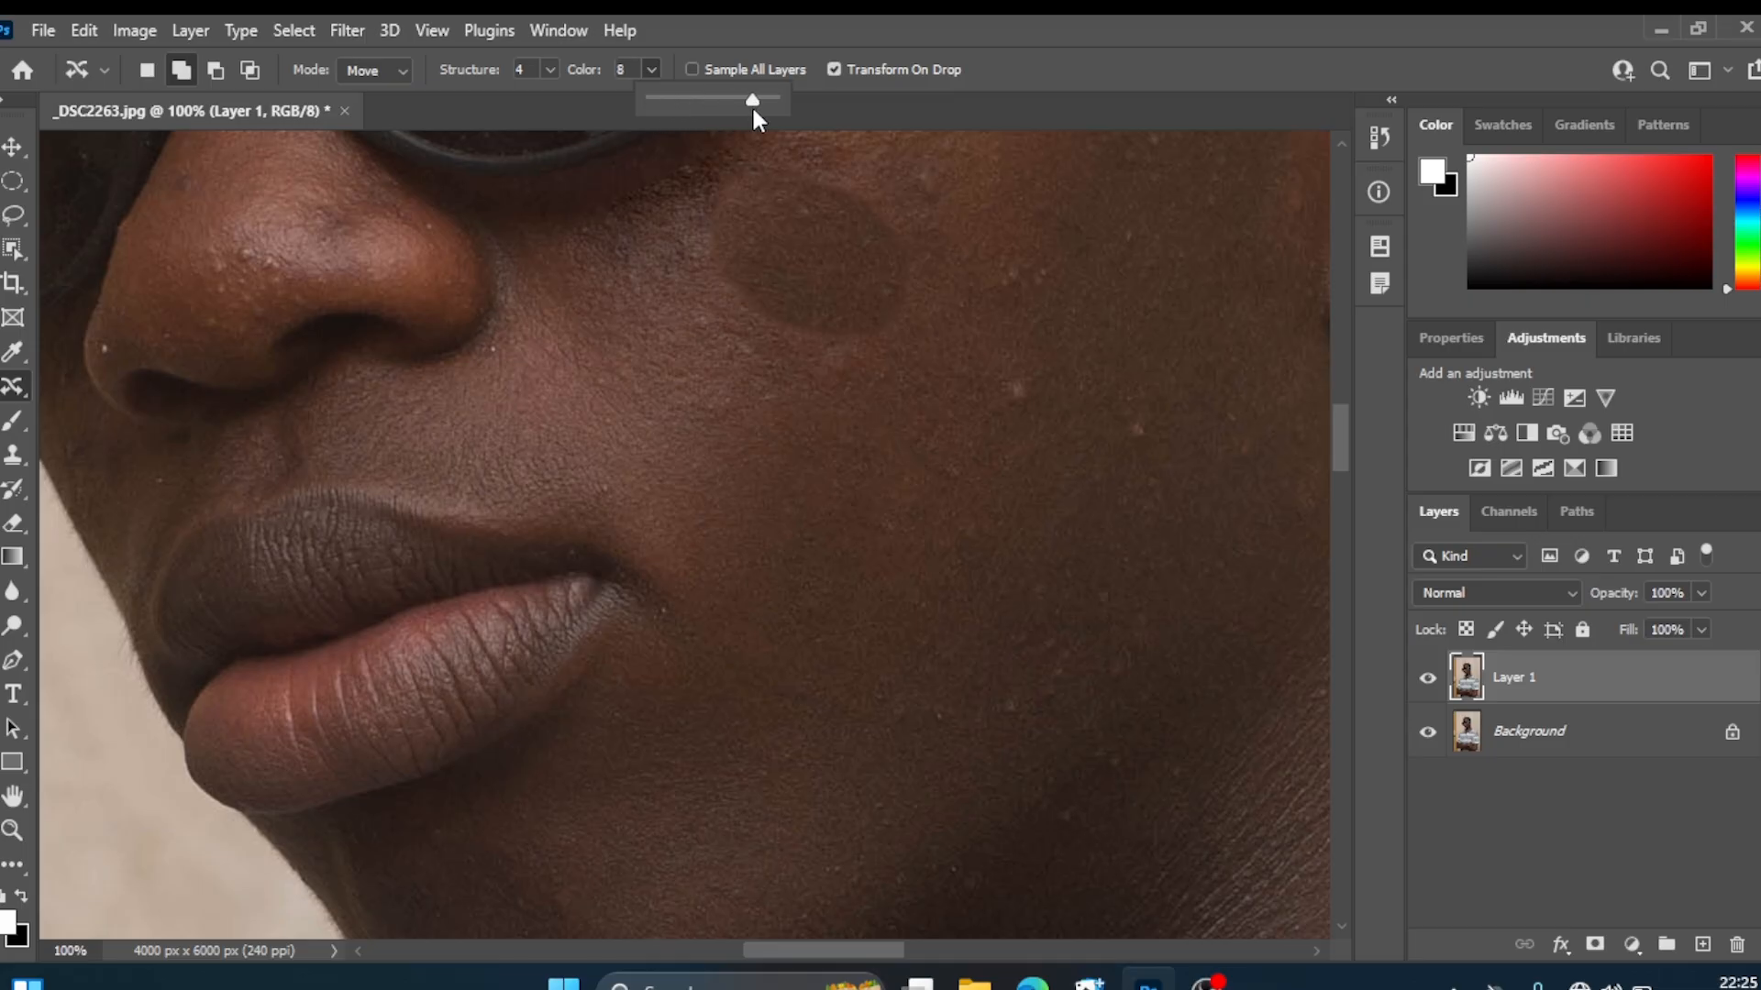
click(890, 449)
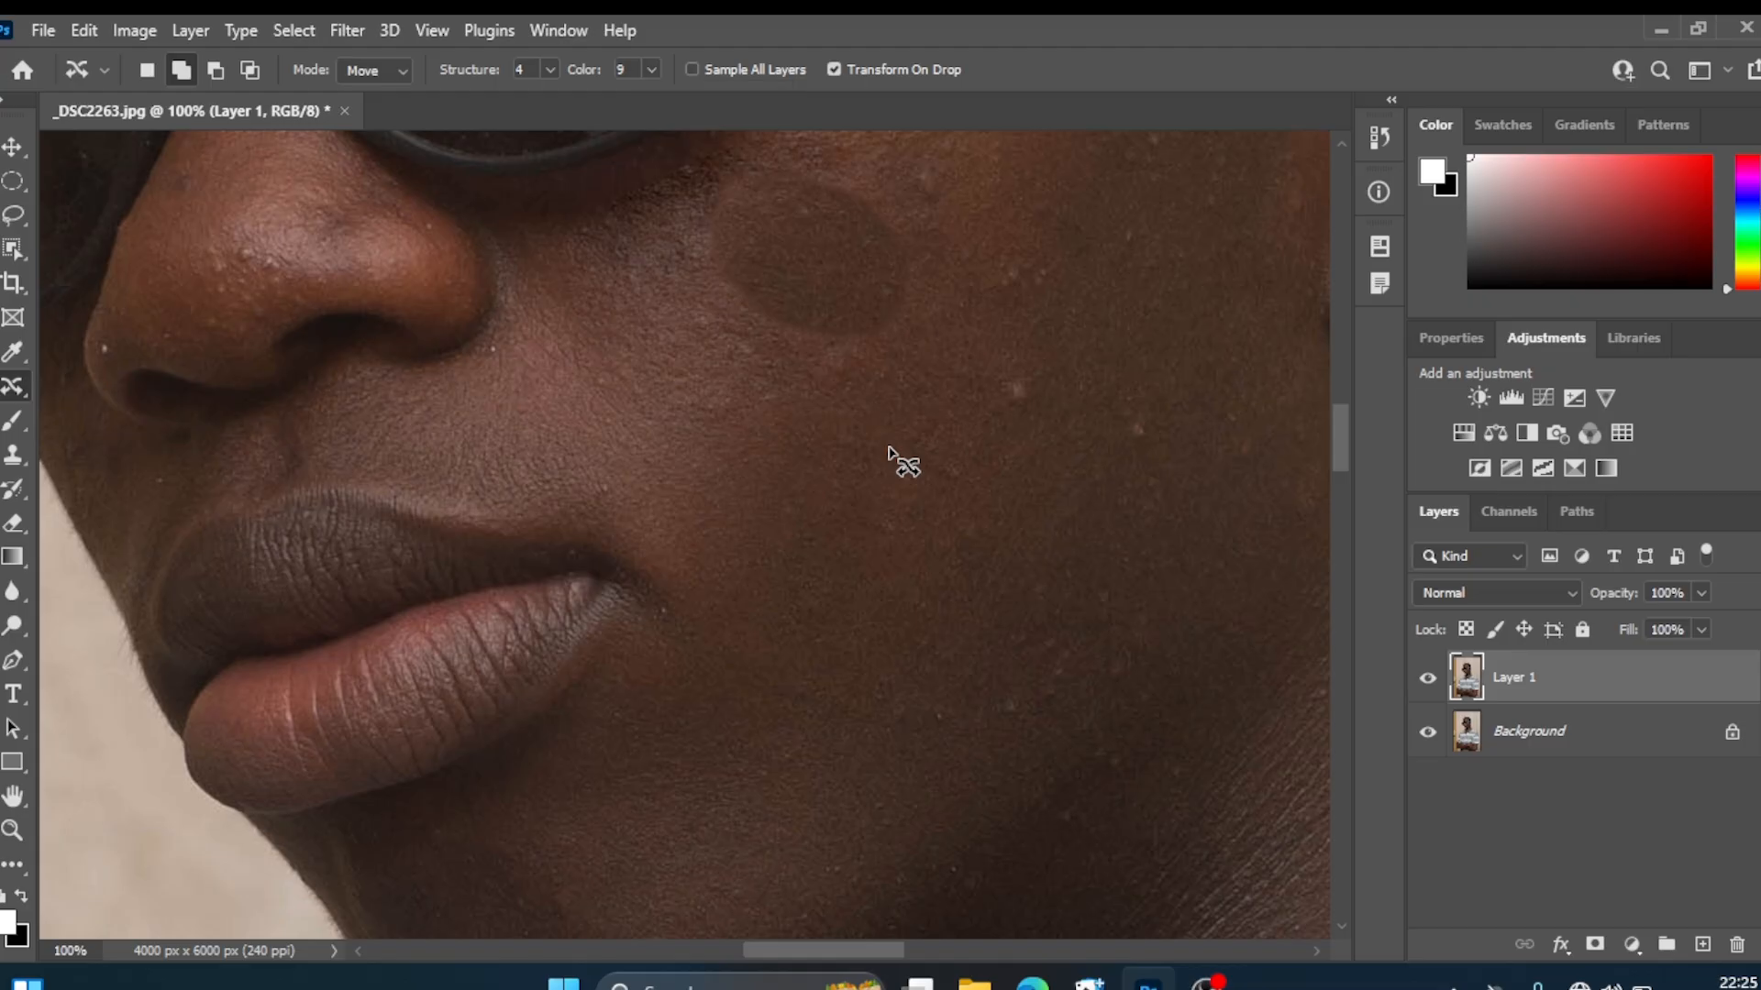
key(ctrl+z)
key(ctrl+z)
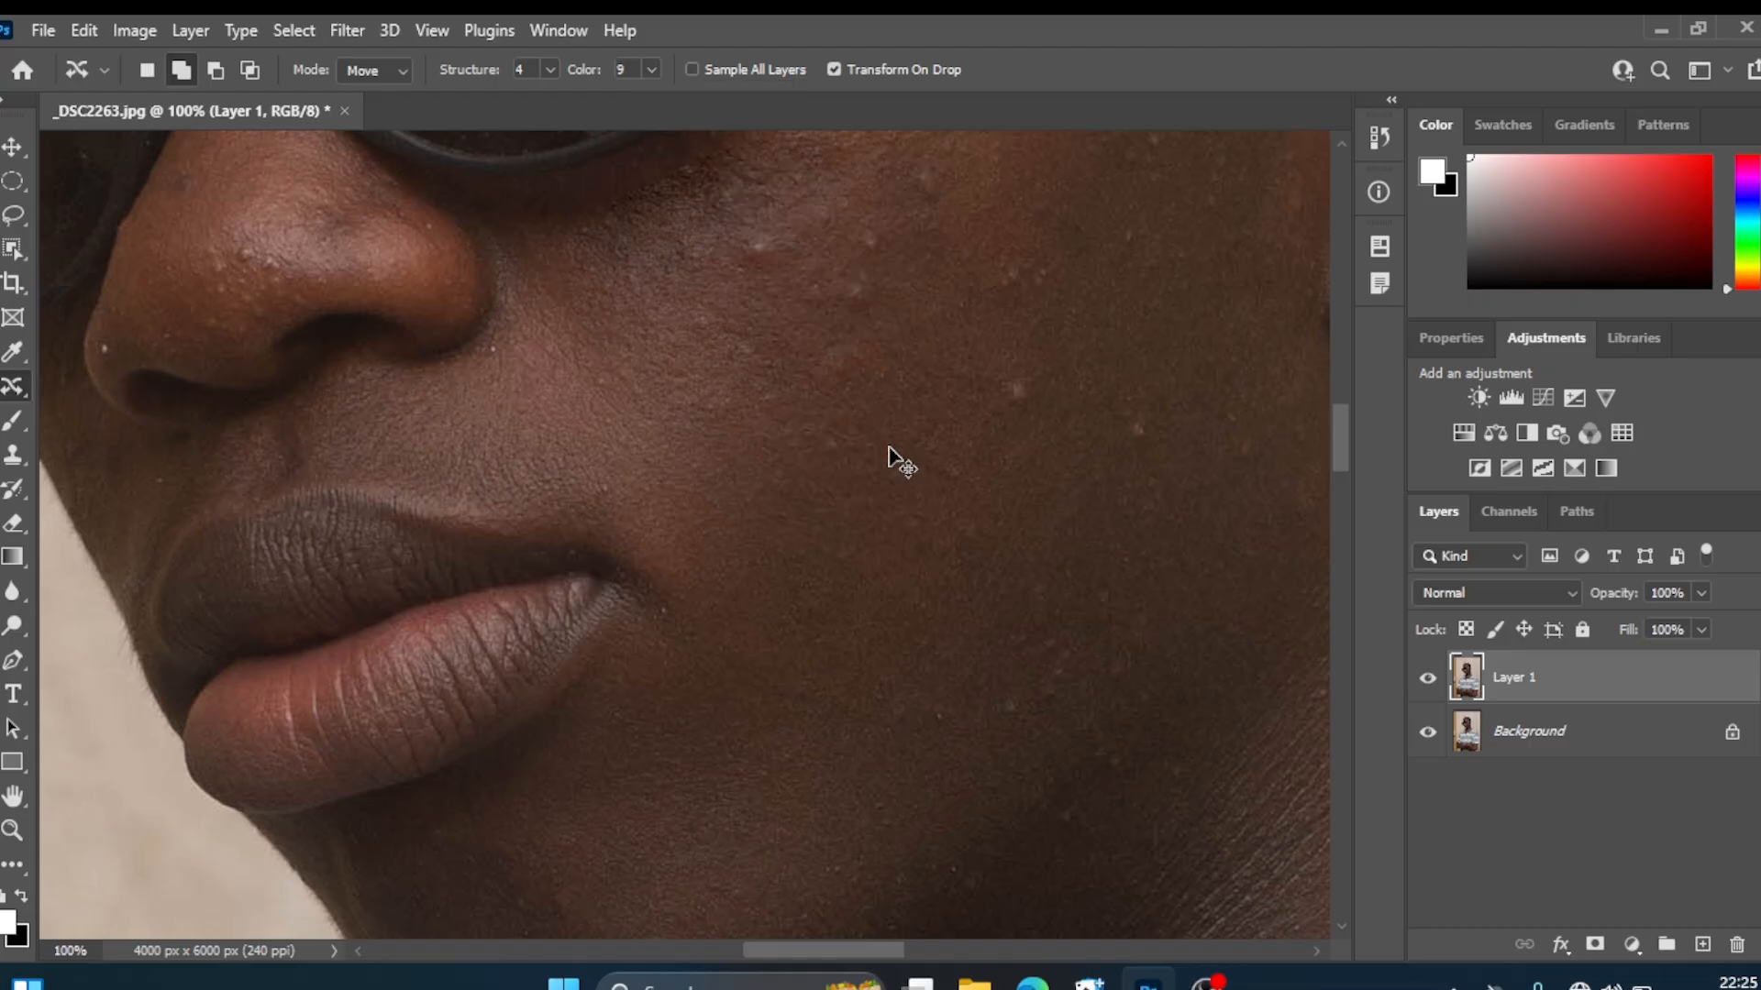
Try moving an outlined mid-cheek skin area over the bumps below the sunglasses with color adaptation 9, commit it, and deselect.
scroll(794, 536, down, 2)
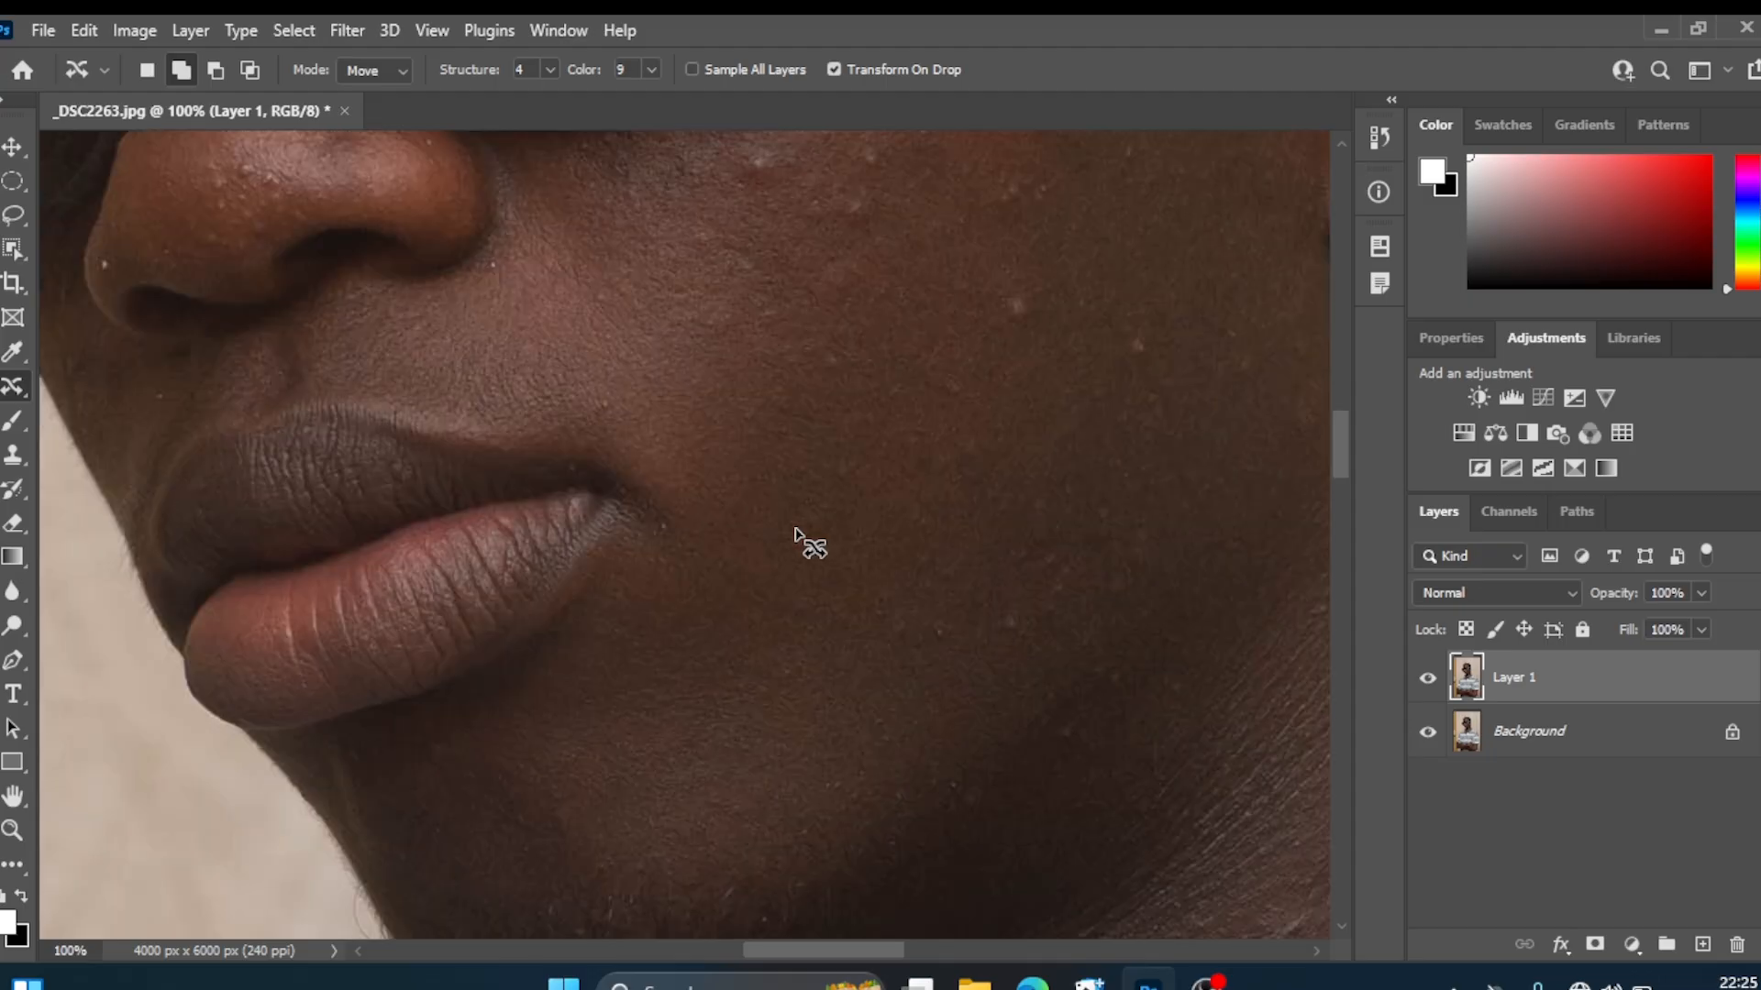
drag(1332, 426, 1328, 411)
mouse_move(787, 502)
mouse_down()
mouse_move(924, 641)
mouse_move(881, 522)
mouse_move(766, 480)
mouse_move(811, 328)
mouse_up()
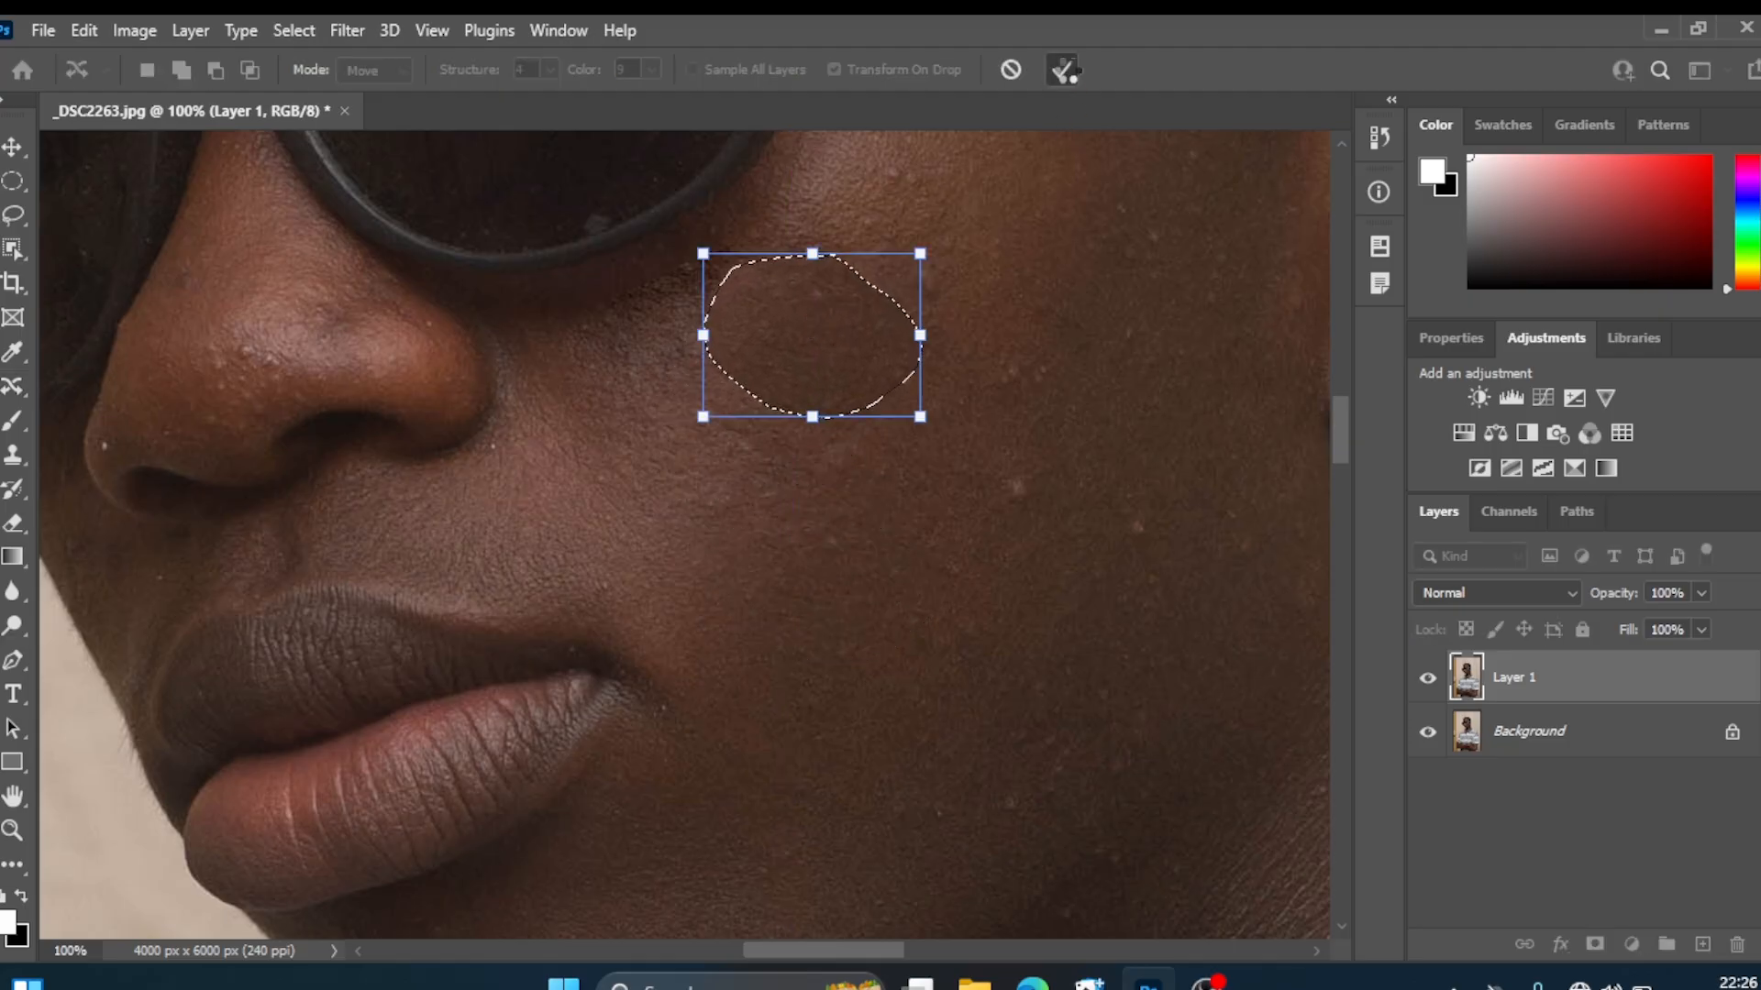
click(1064, 71)
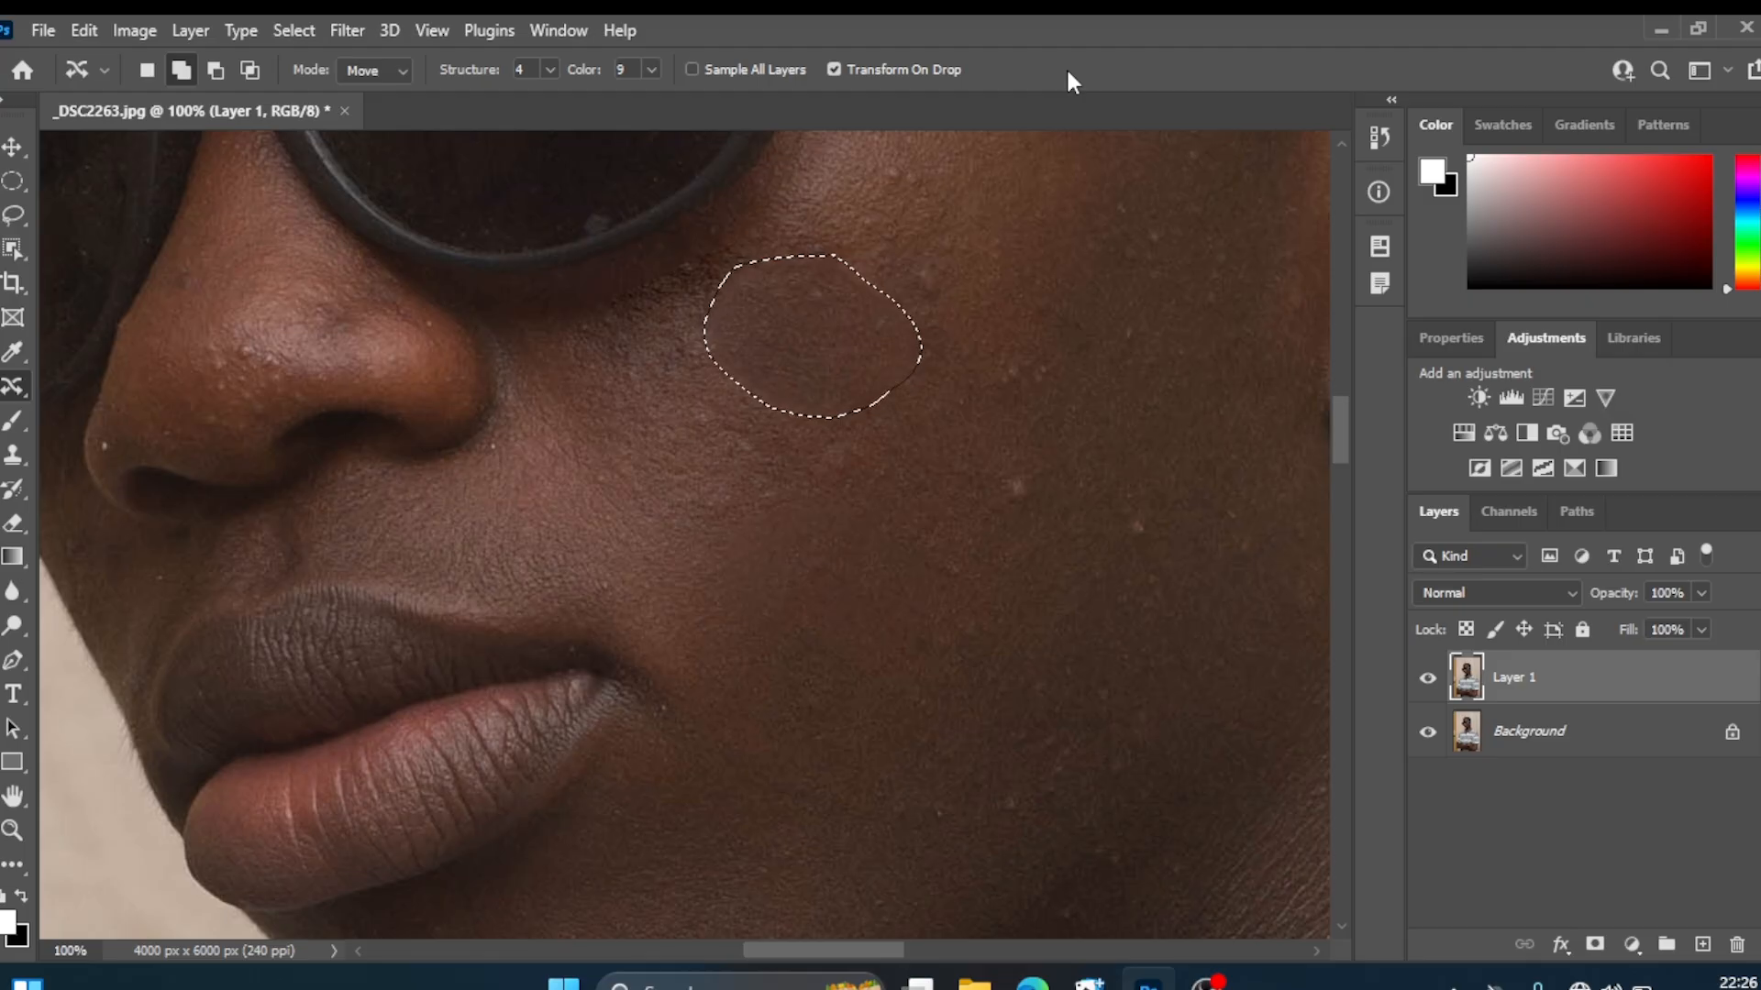
key(ctrl+d)
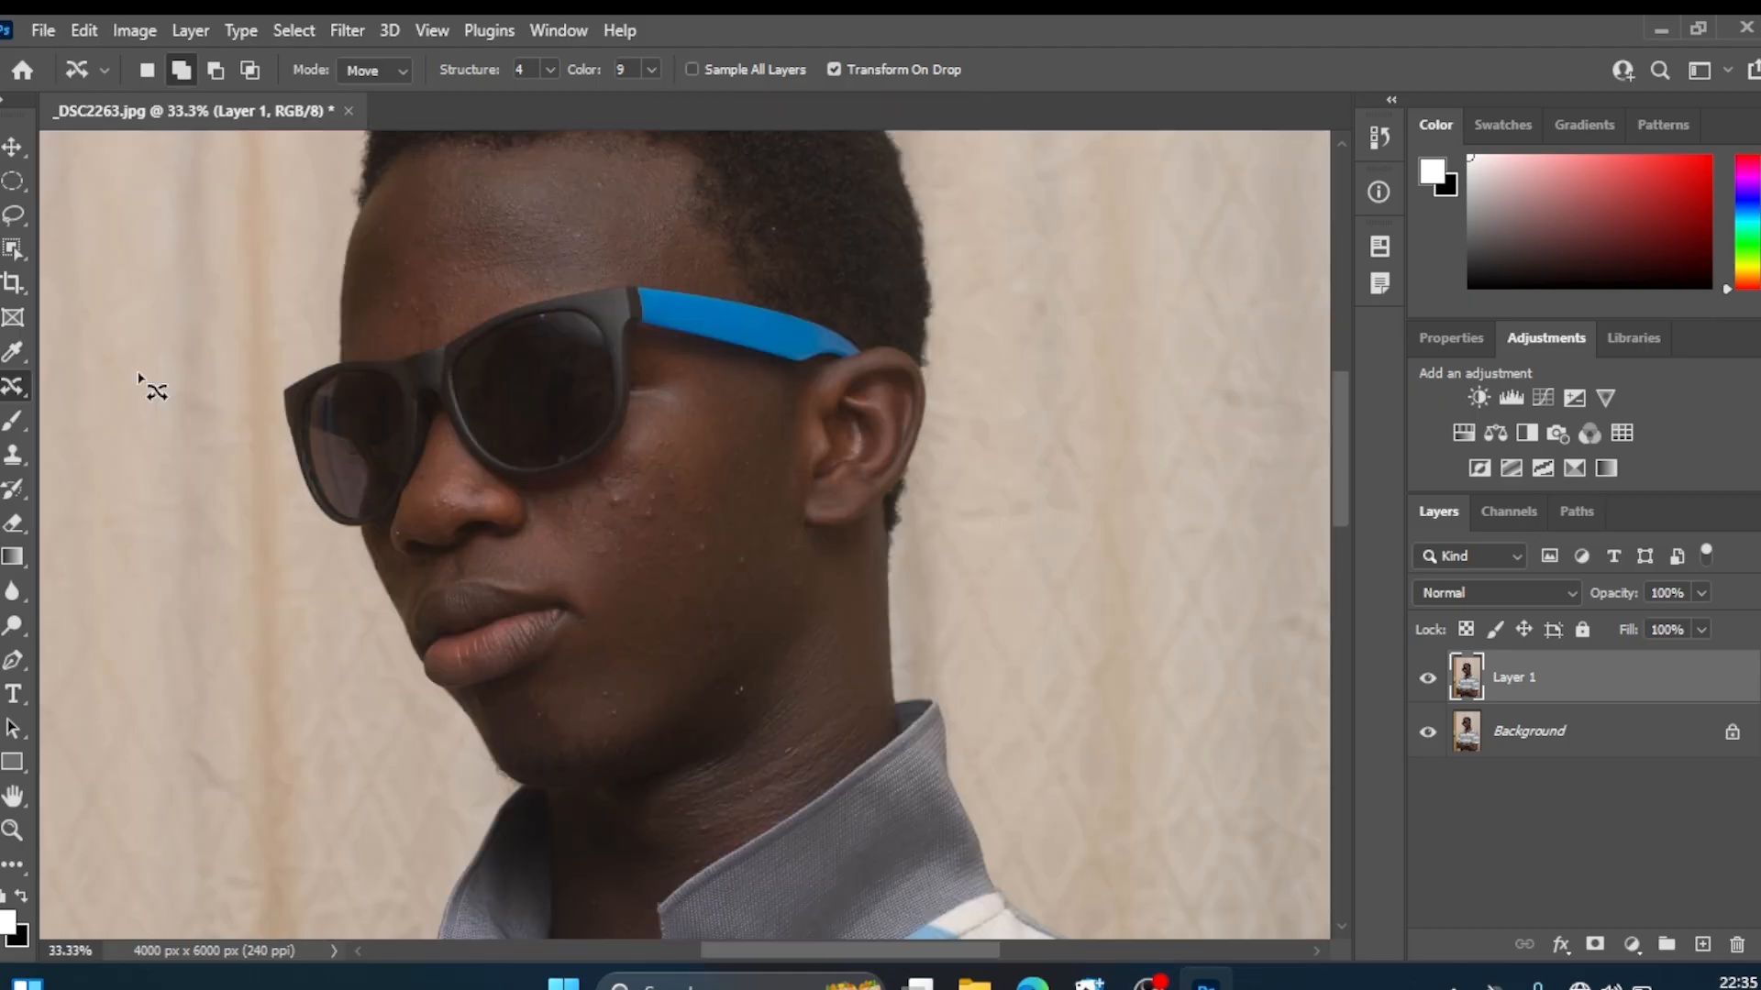
Switch to the Red Eye tool and try it around the larger sunglasses lens.
right_click(20, 394)
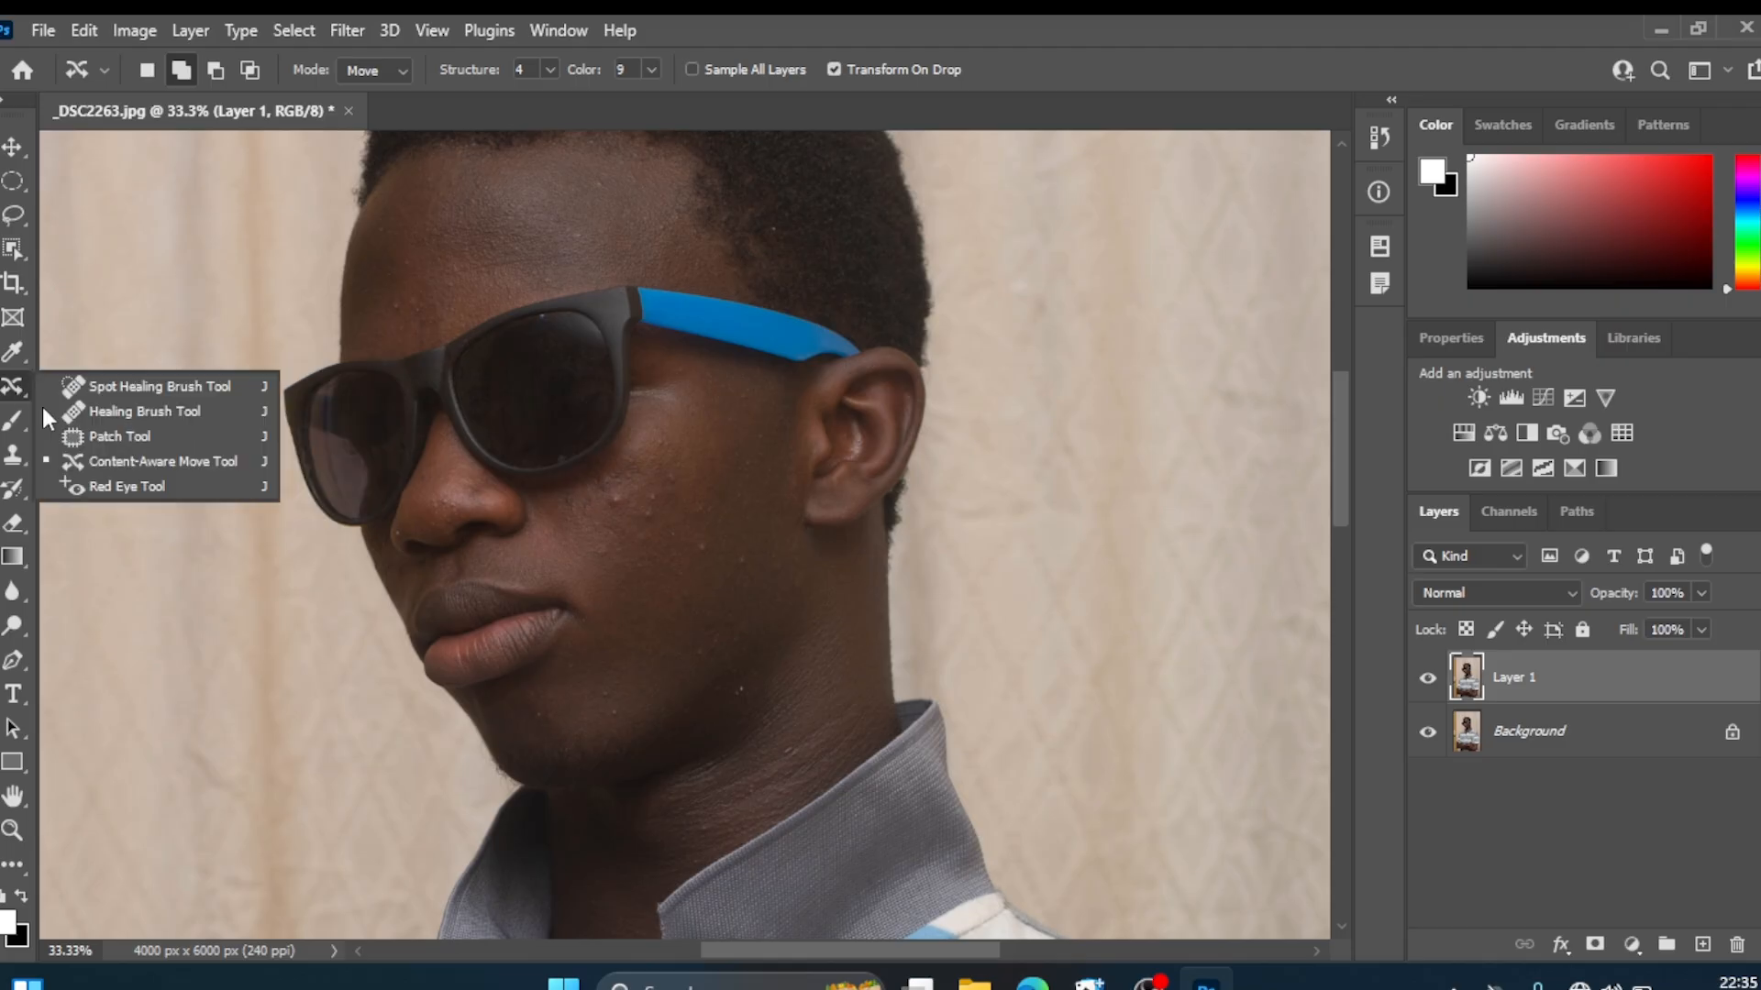
click(135, 488)
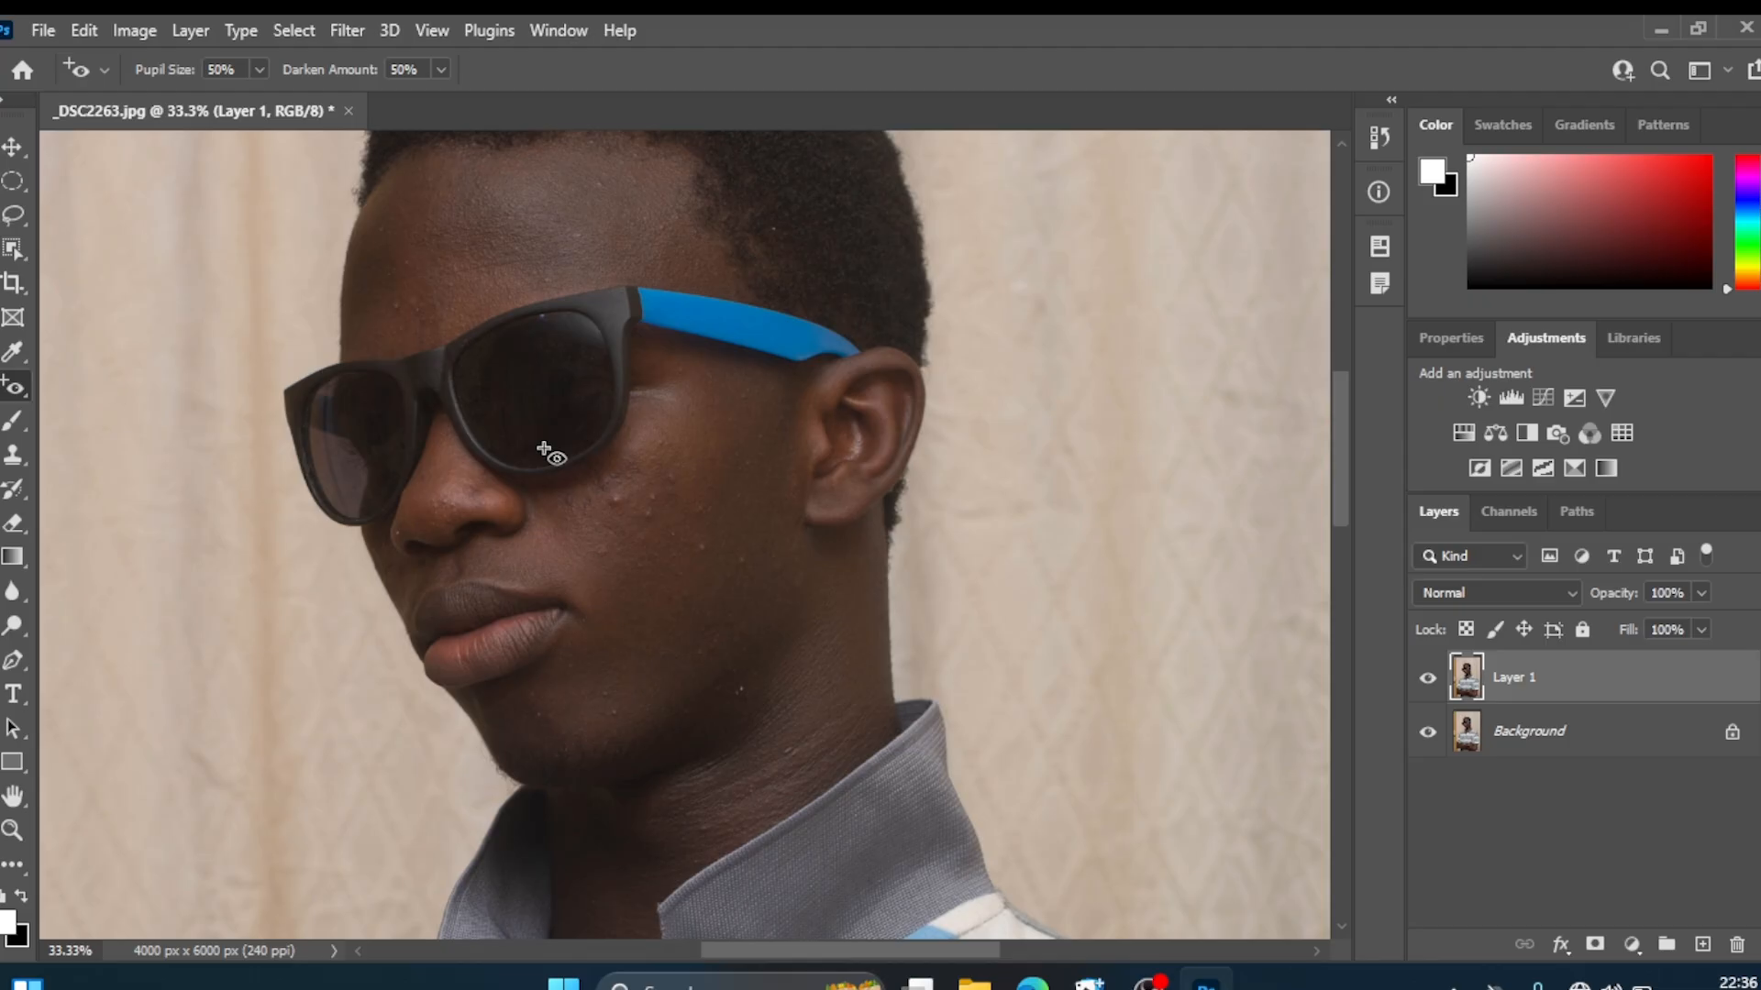
click(642, 463)
drag(536, 380, 551, 402)
right_click(24, 389)
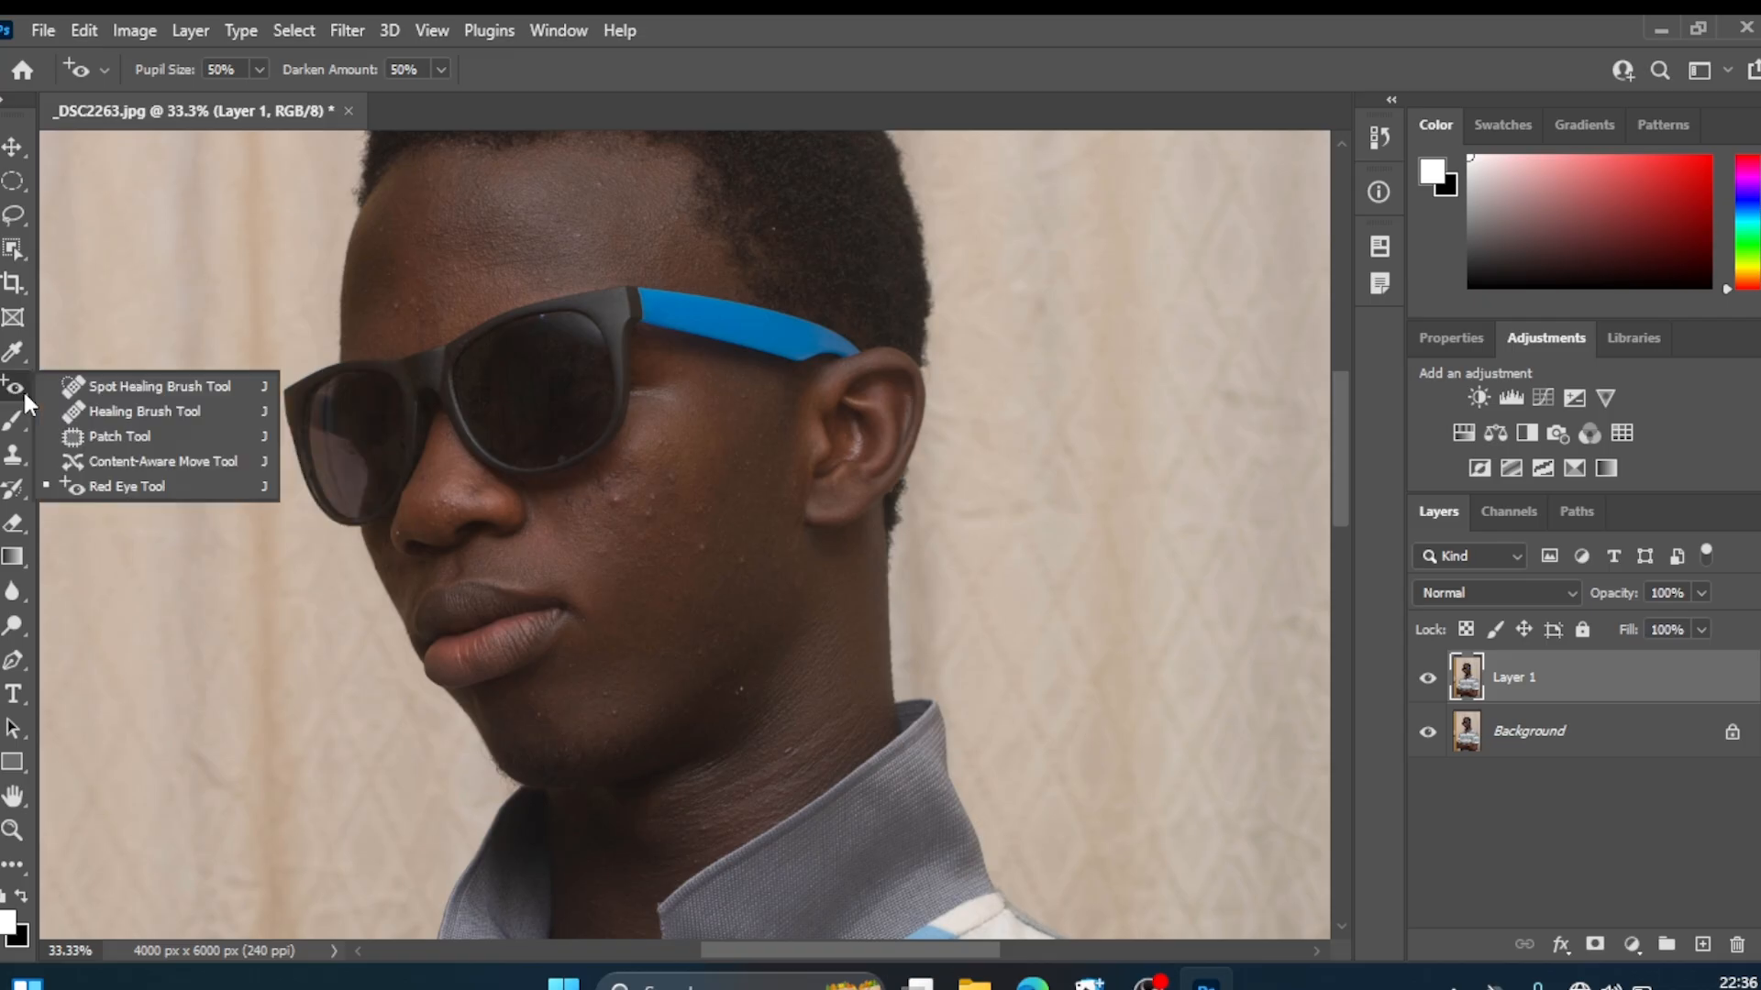